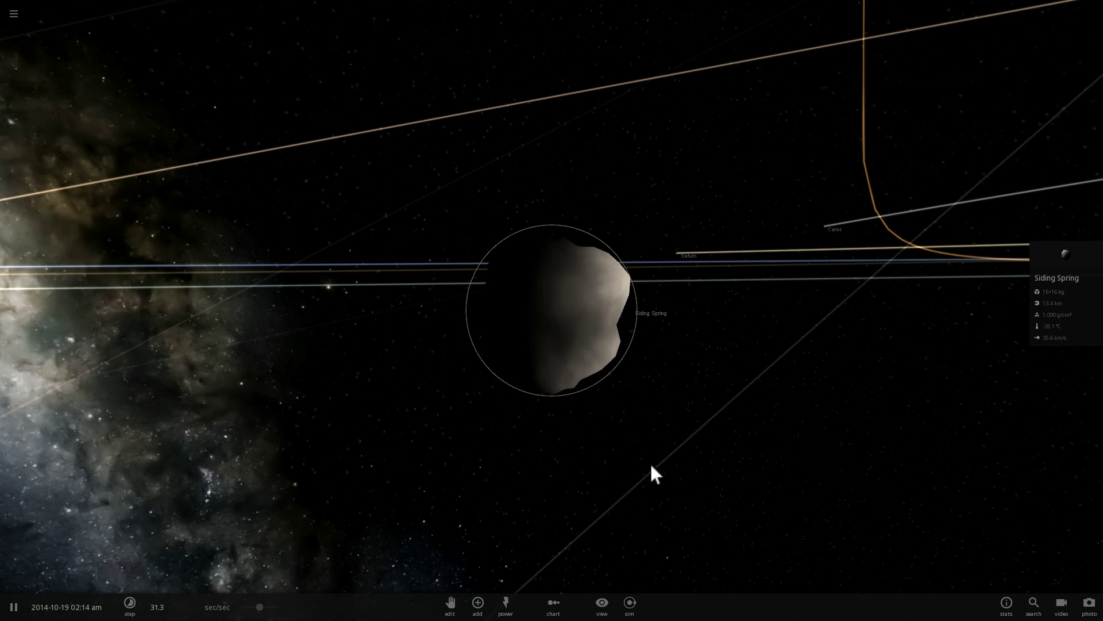
Speed the simulation around comet Siding Spring up to about 2.89 hours/sec
drag(651, 466, 678, 475)
scroll(677, 470, down, 5)
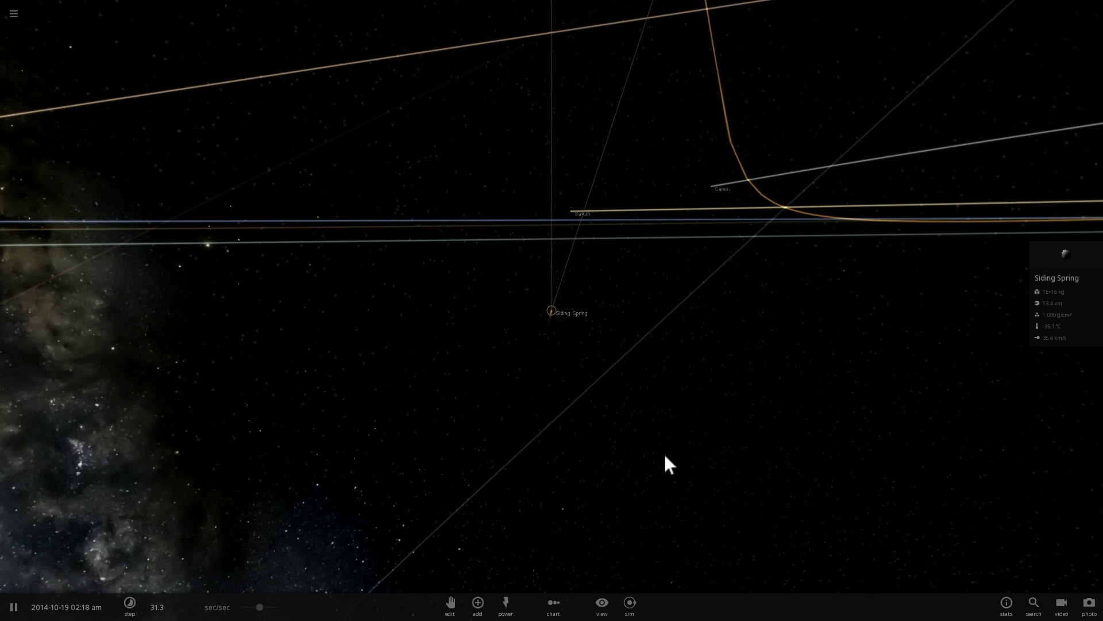
drag(632, 412, 671, 423)
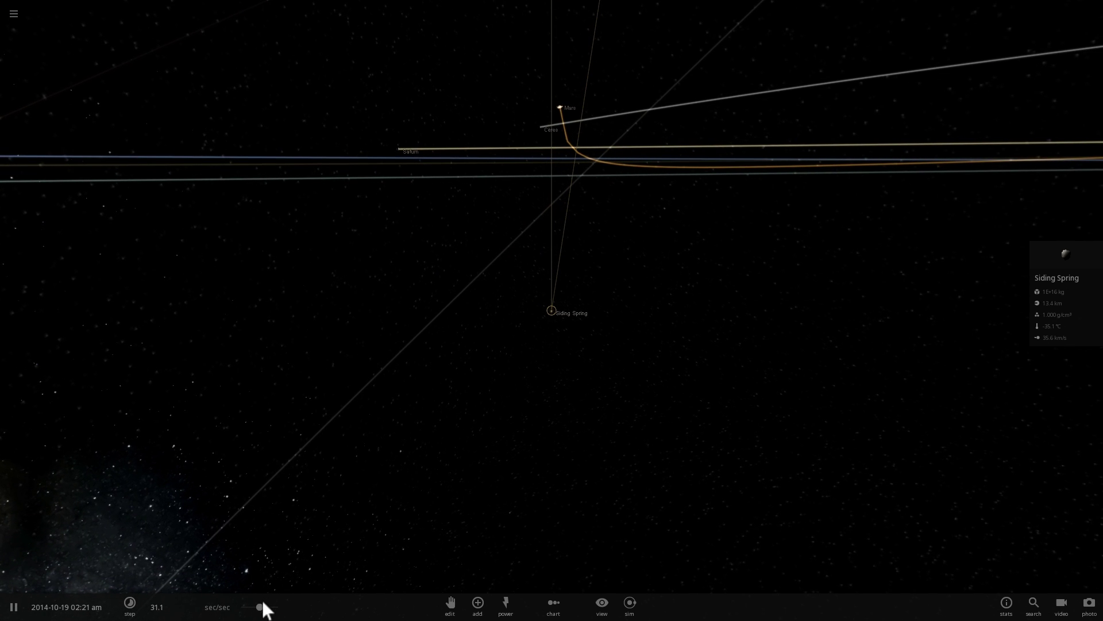
drag(264, 604, 285, 610)
drag(440, 356, 506, 269)
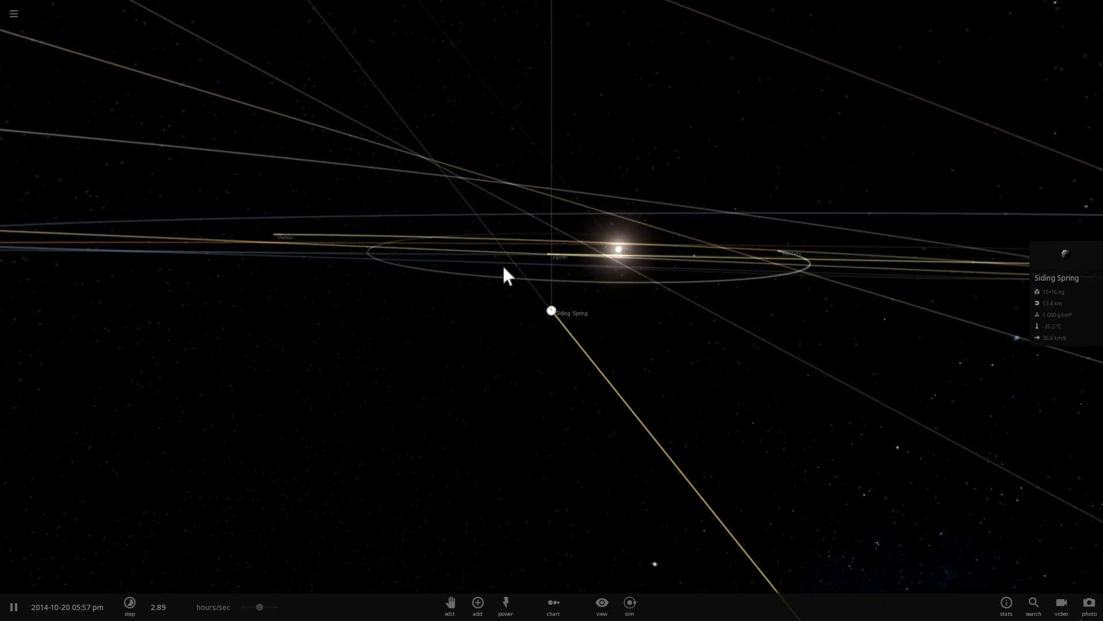
drag(504, 267, 338, 487)
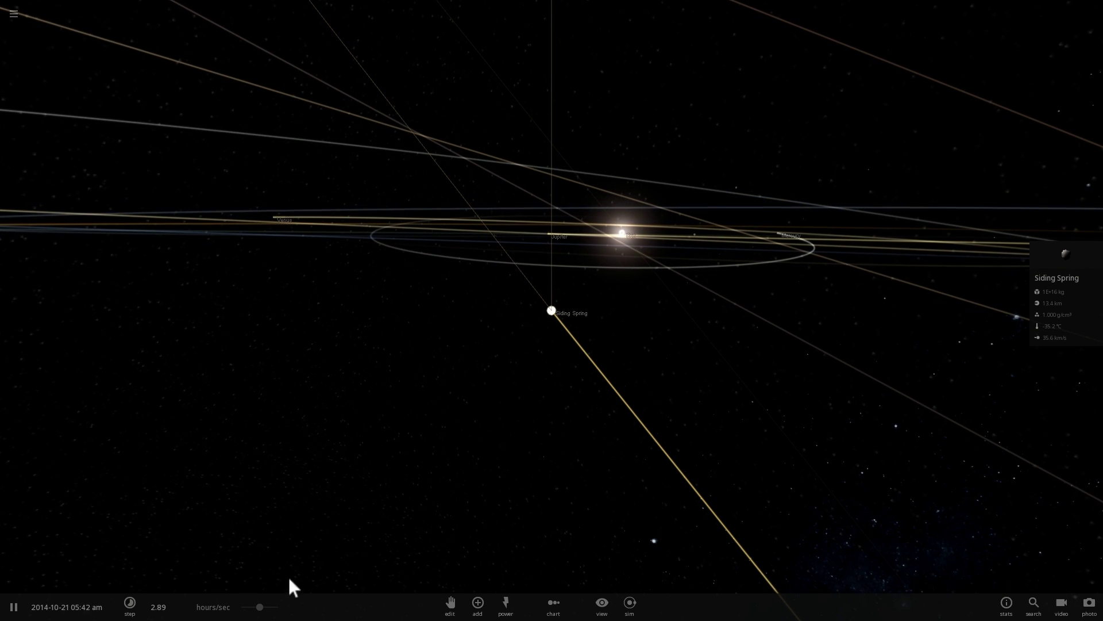
drag(327, 461, 332, 462)
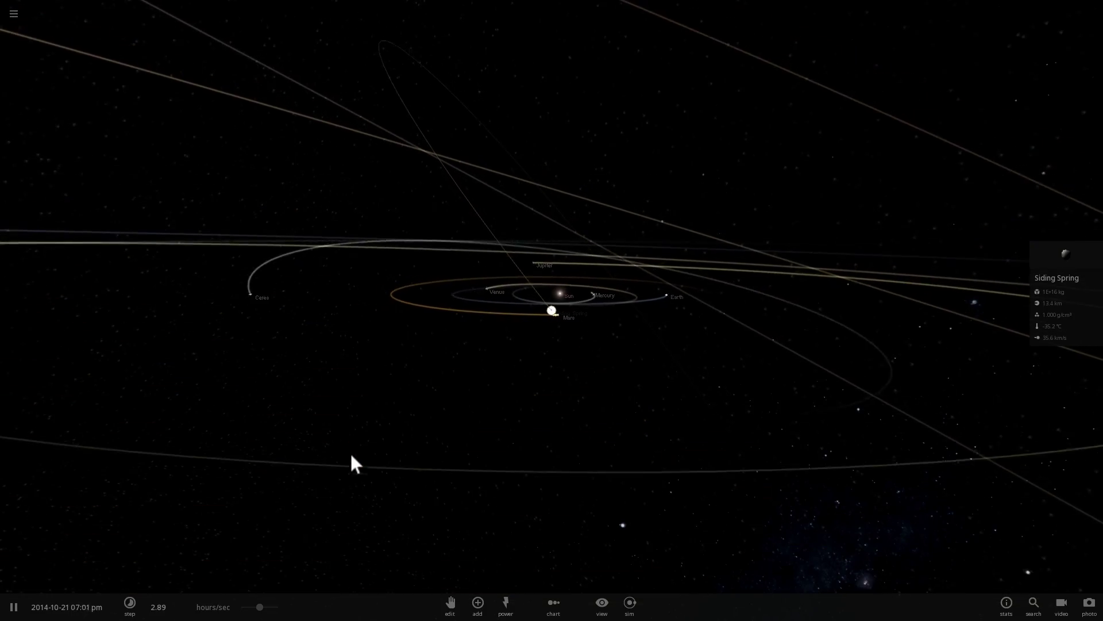
Open Siding Spring's properties and display the bodies' full orbits instead of their trails
click(1056, 251)
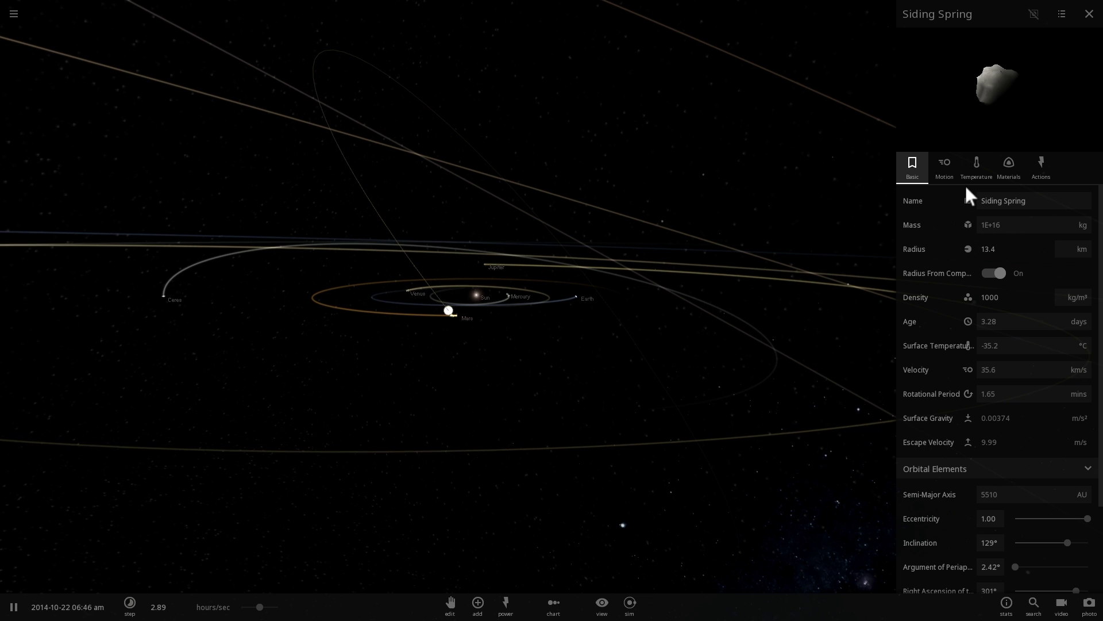
drag(706, 213, 591, 207)
scroll(591, 206, down, 4)
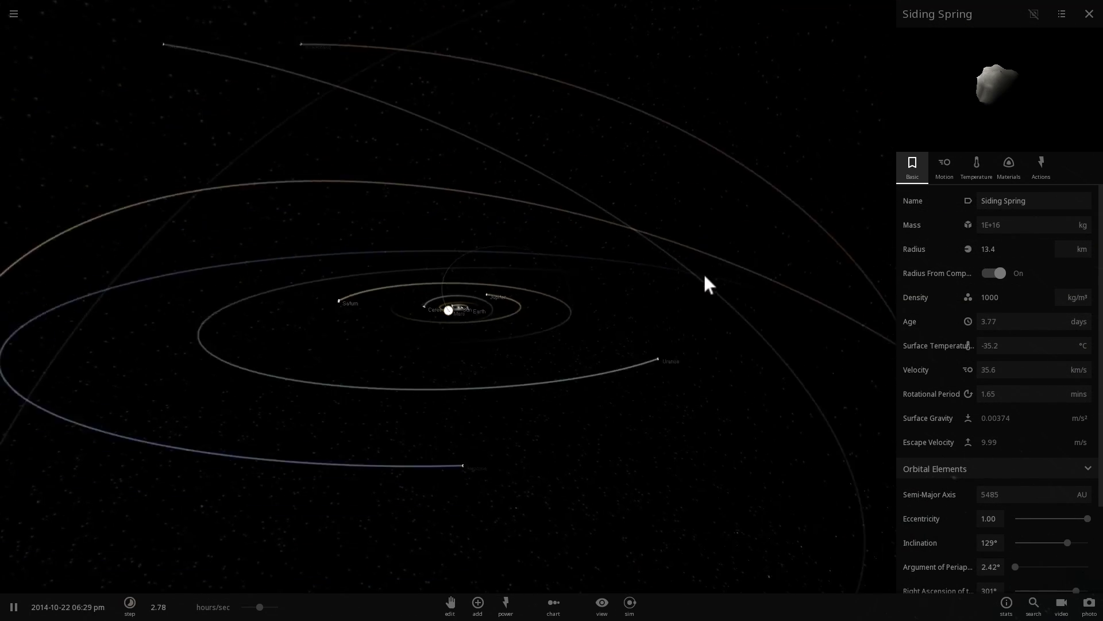
click(597, 609)
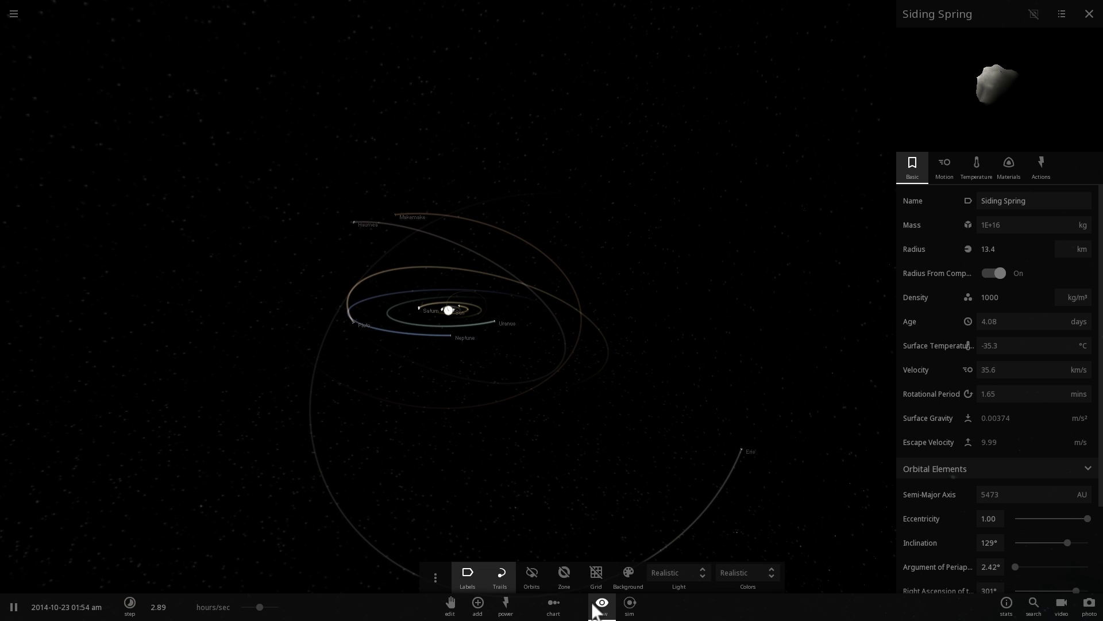
click(538, 580)
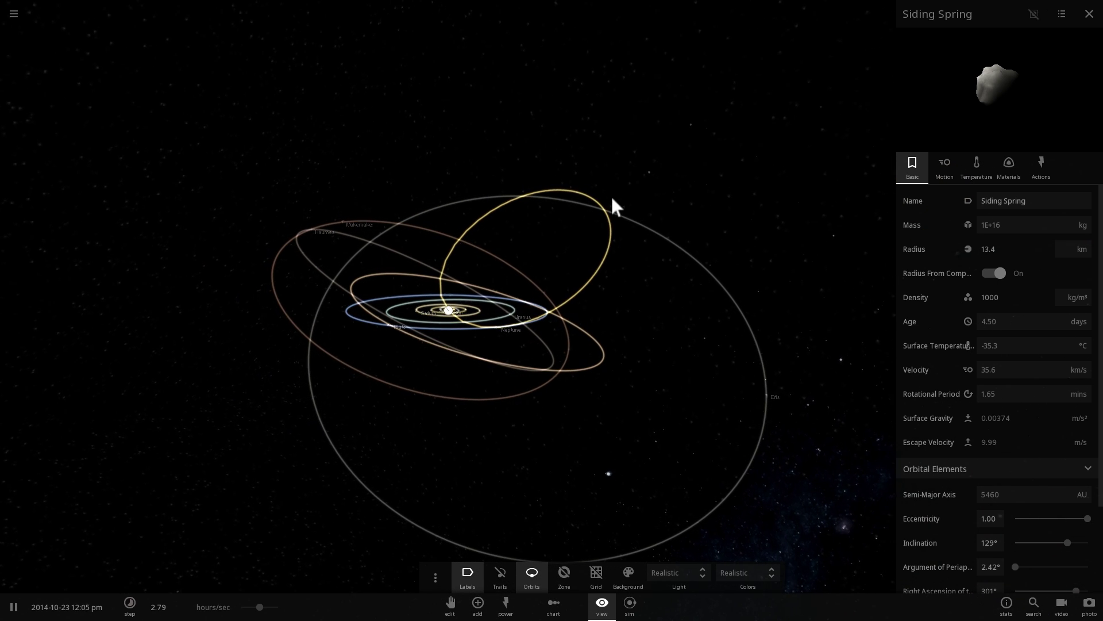
Examine the shape and extent of Siding Spring's orbit against the orbits of the planets and dwarf planets
scroll(577, 215, down, 10)
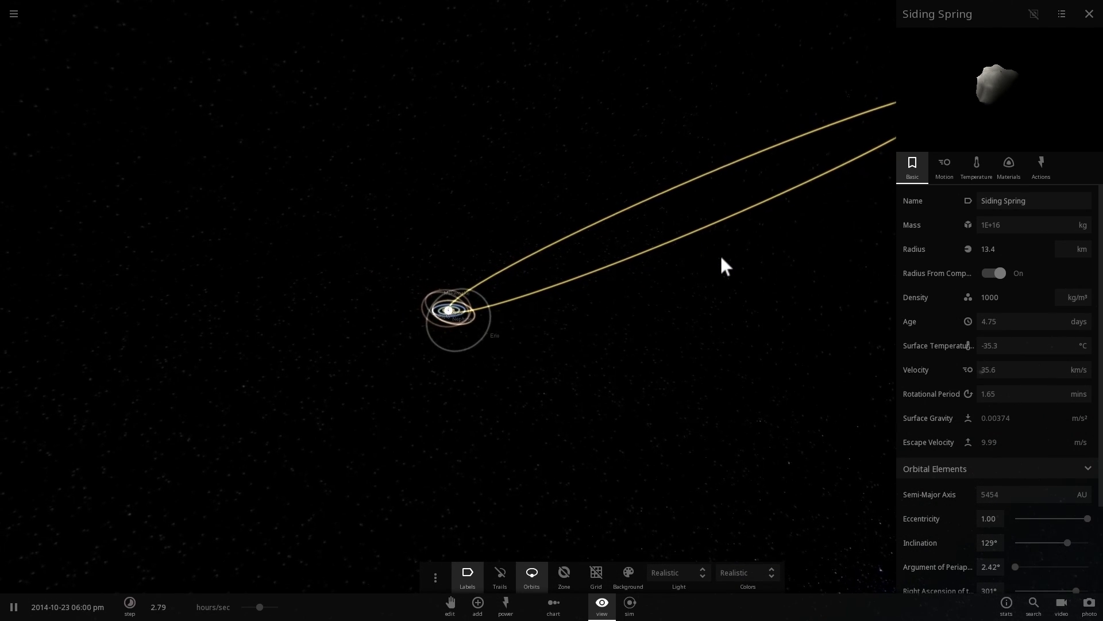
scroll(722, 263, down, 3)
scroll(708, 280, up, 1)
scroll(701, 291, down, 3)
scroll(701, 288, down, 1)
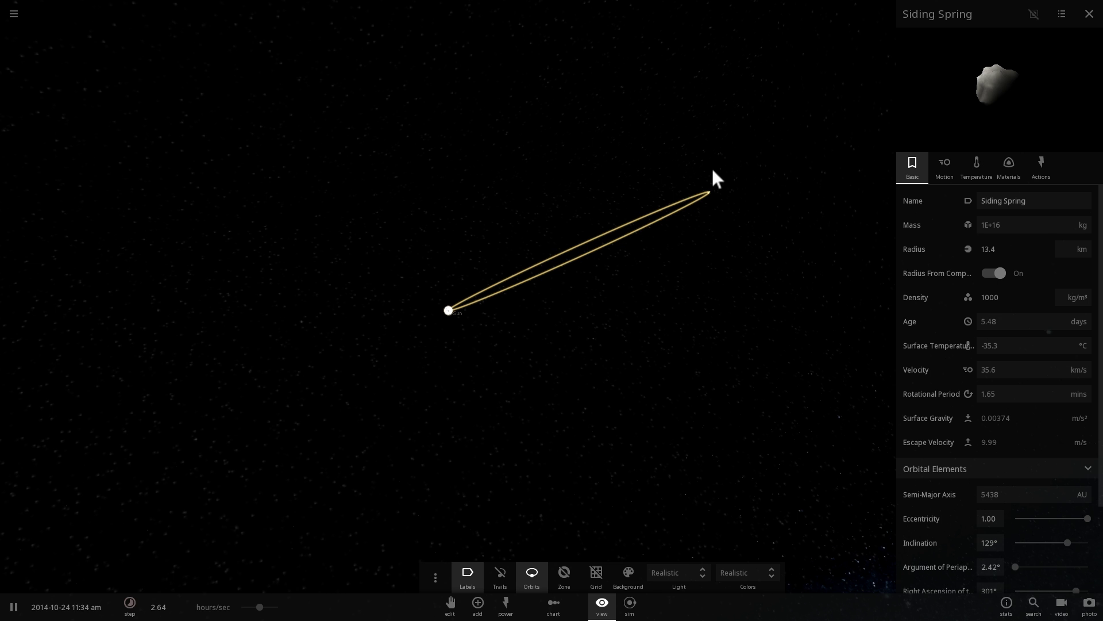
scroll(512, 323, down, 2)
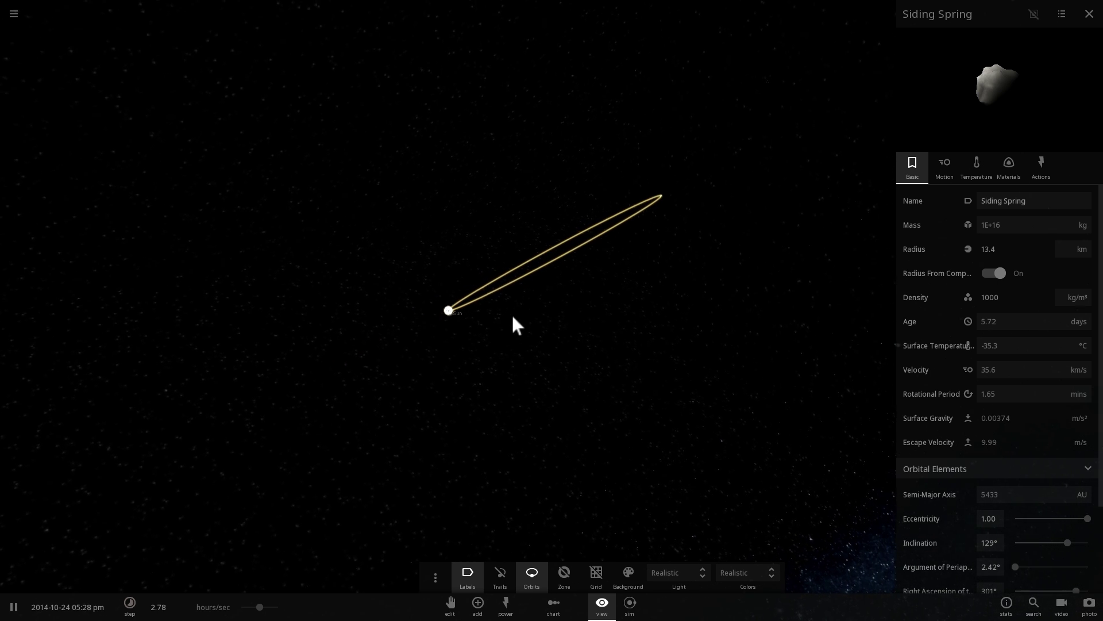
scroll(513, 318, up, 3)
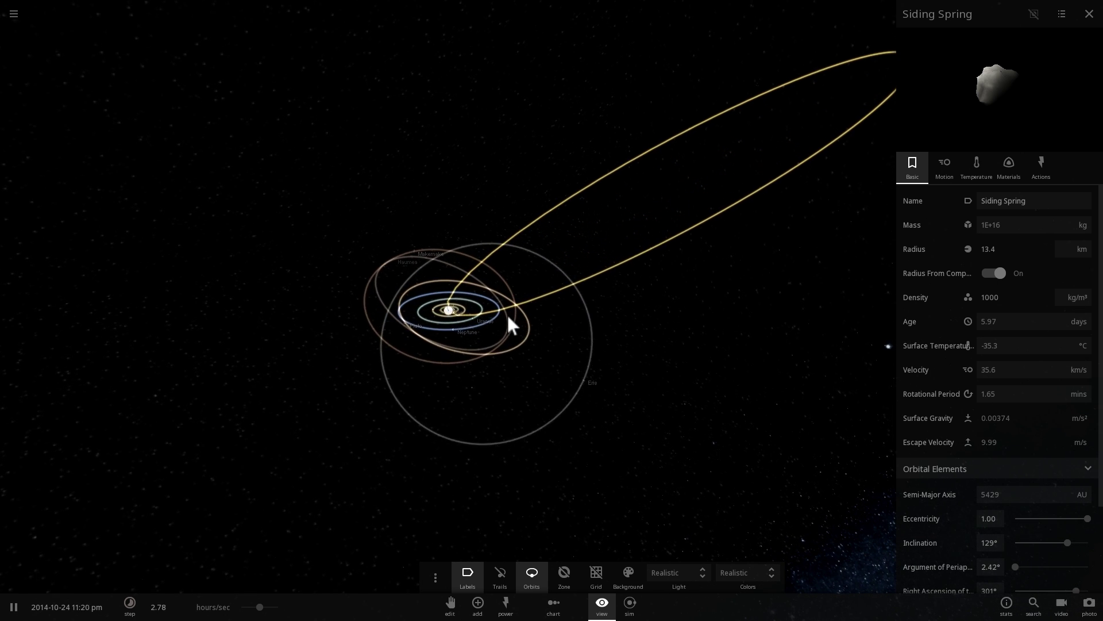
scroll(508, 315, up, 3)
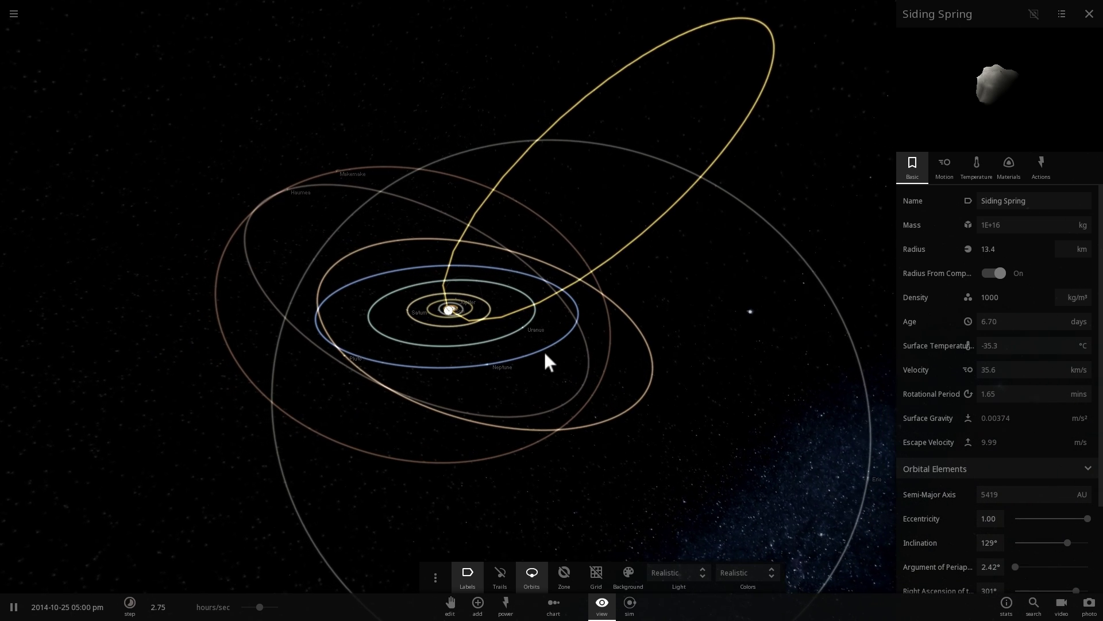
scroll(544, 346, down, 2)
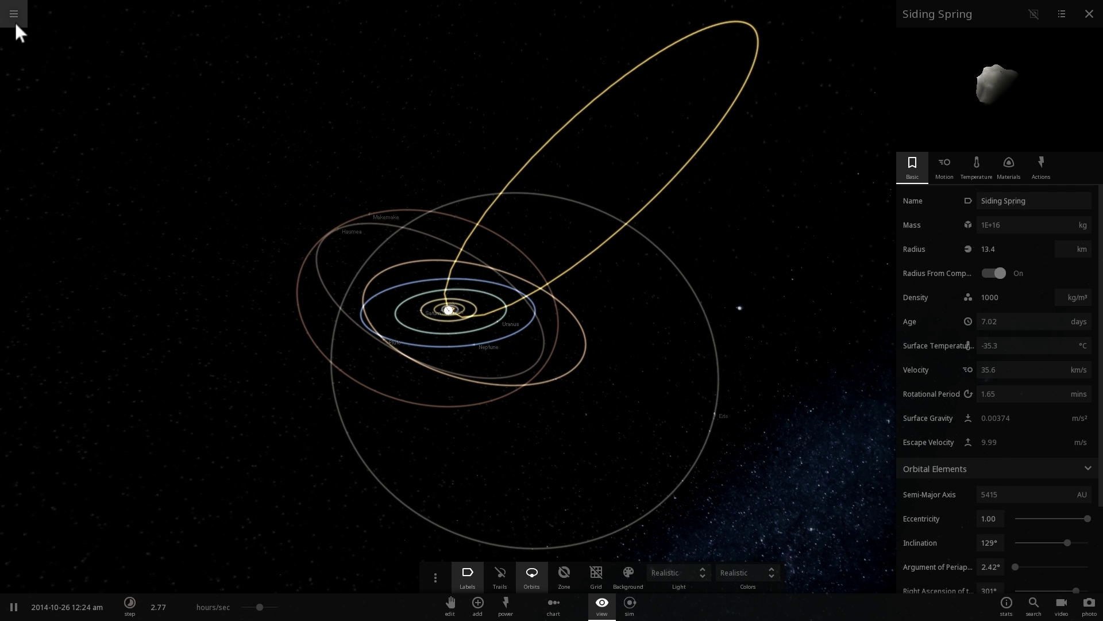
Open an existing solar system simulation that includes the Kuiper belt objects
click(14, 18)
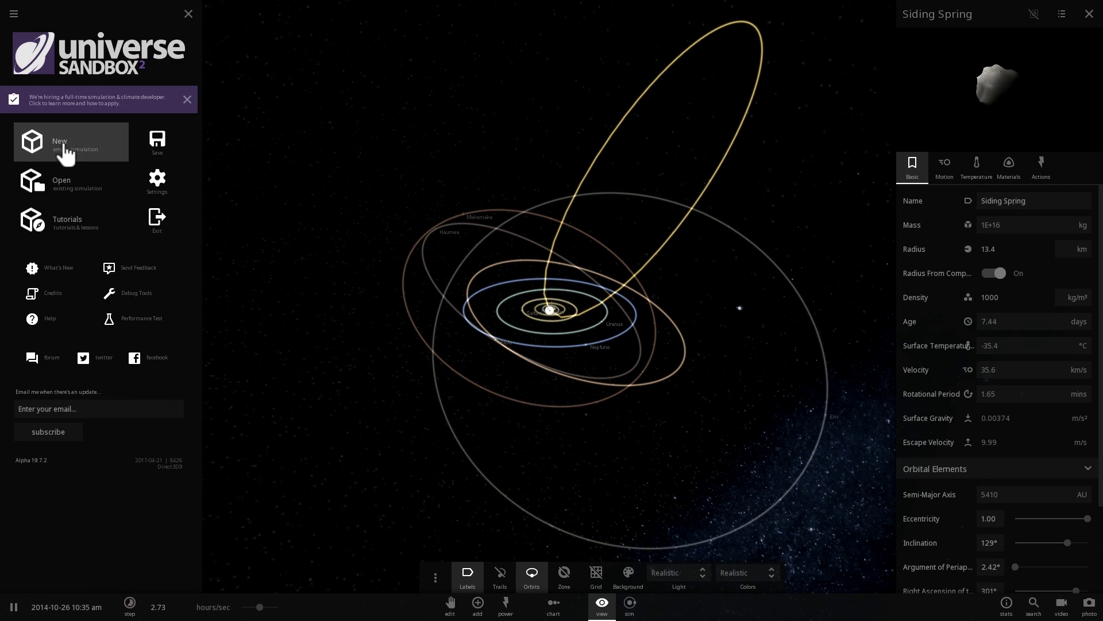
click(71, 184)
click(69, 176)
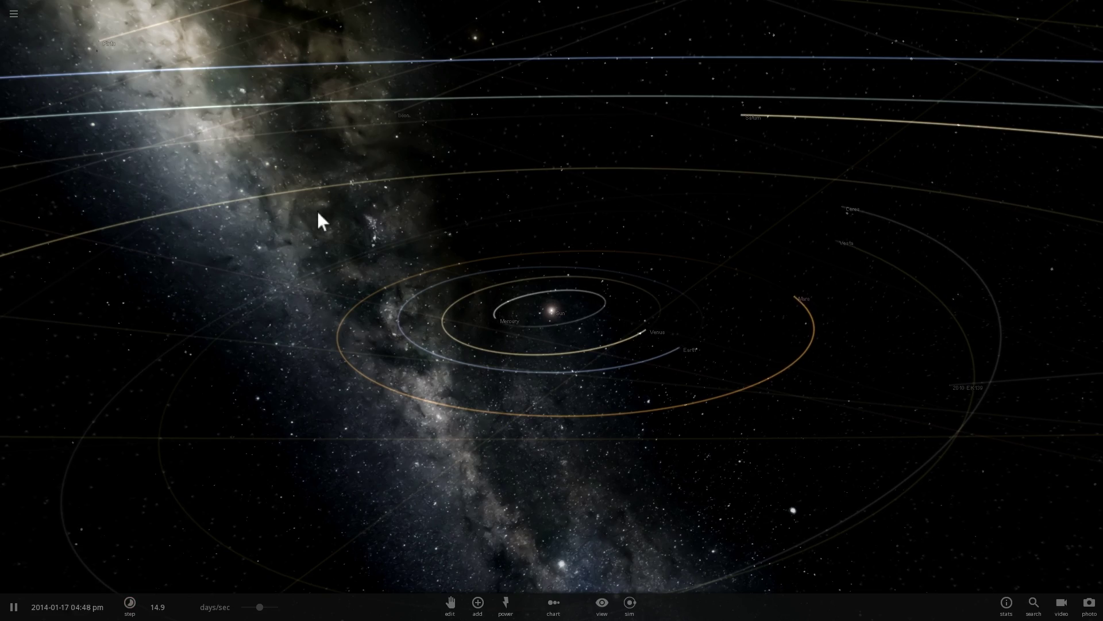
Select the Sun at the centre of the solar system
scroll(378, 246, down, 5)
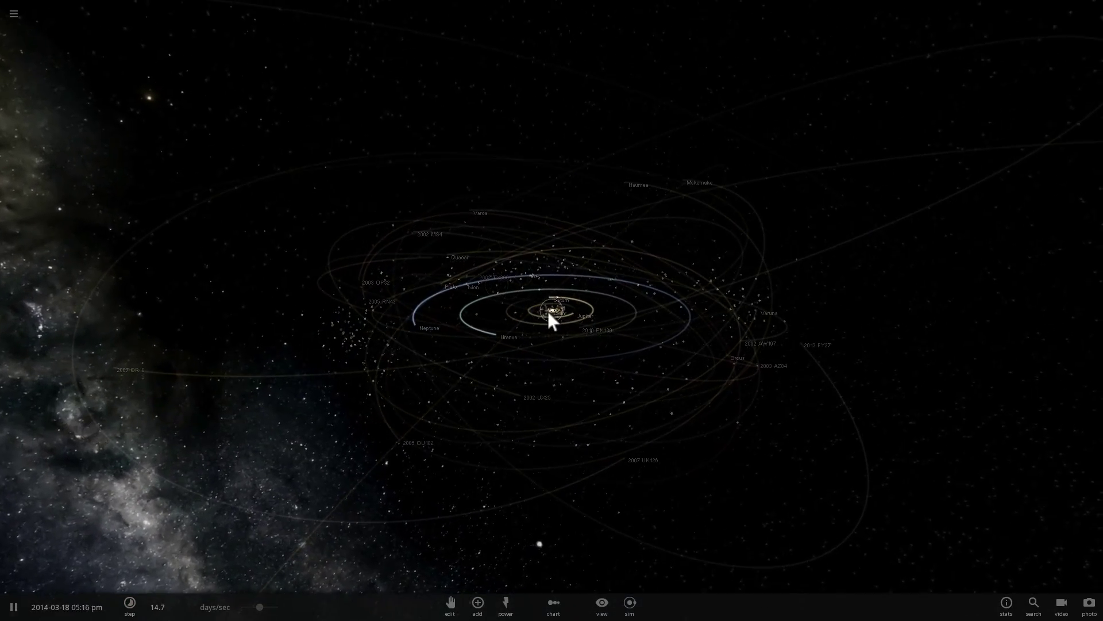
click(550, 312)
scroll(550, 312, down, 3)
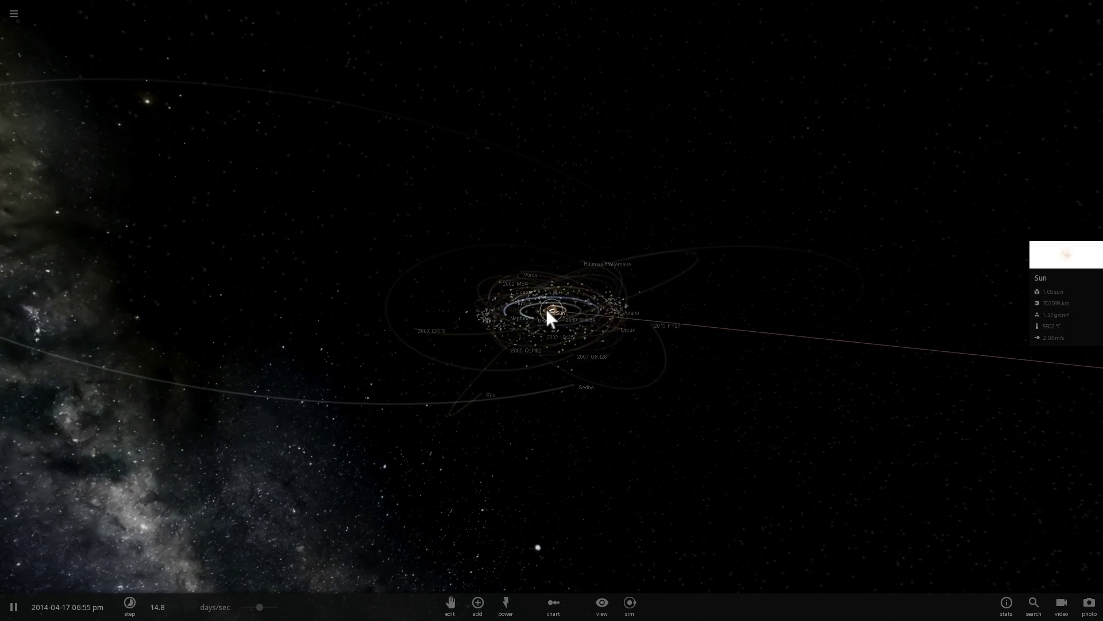
drag(546, 308, 443, 304)
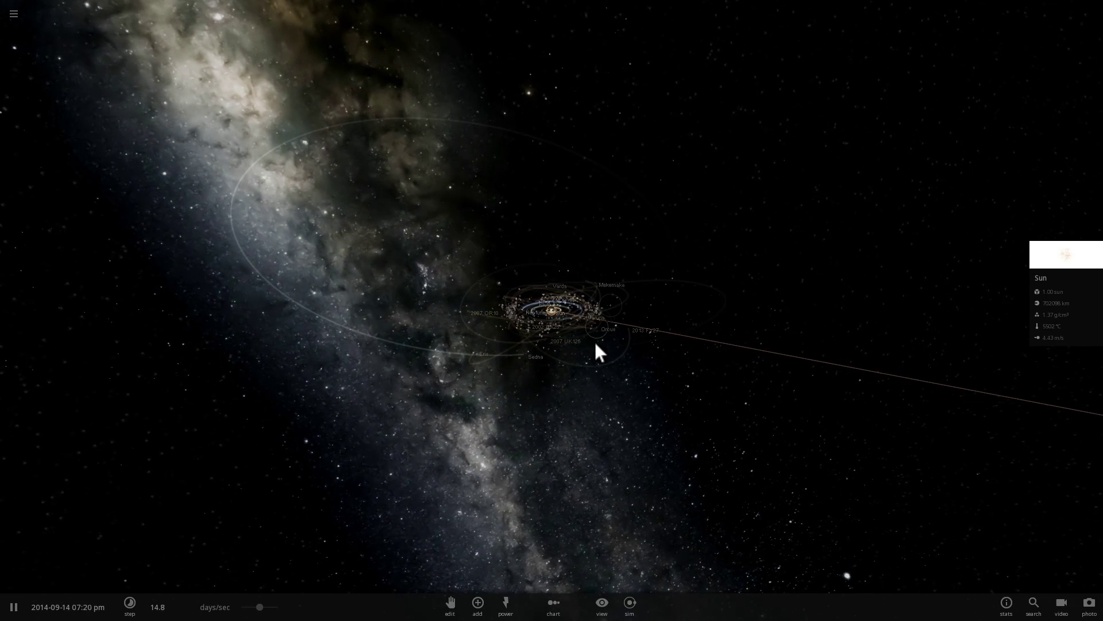
scroll(567, 484, down, 3)
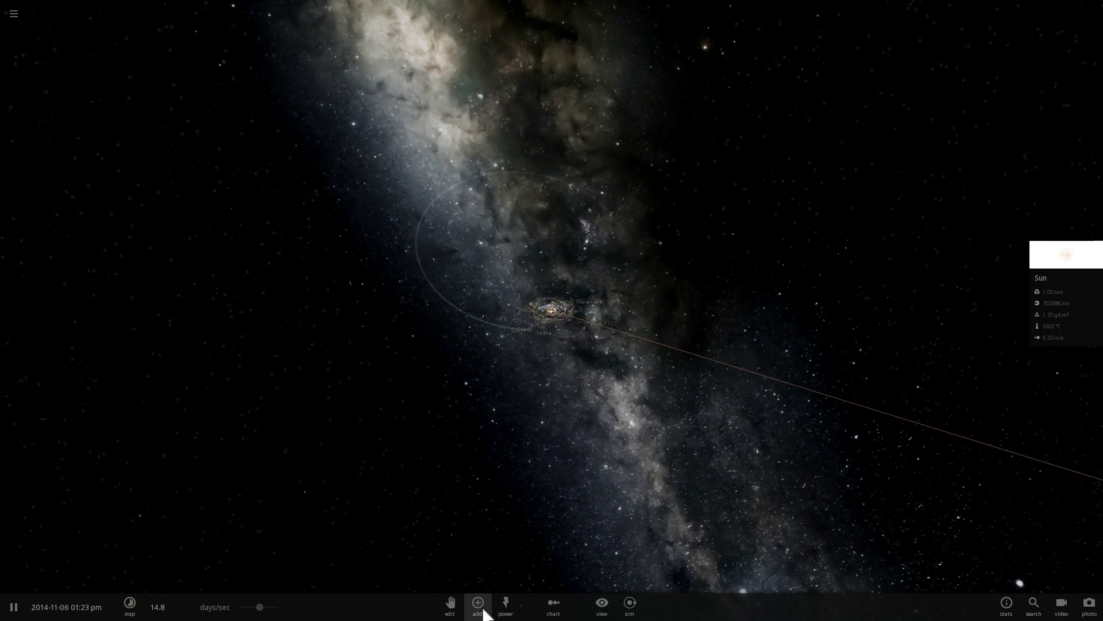
Configure a Saturn-preset ring with a 2000 AU inner radius, 20000 AU outer radius and Torus shape
click(478, 603)
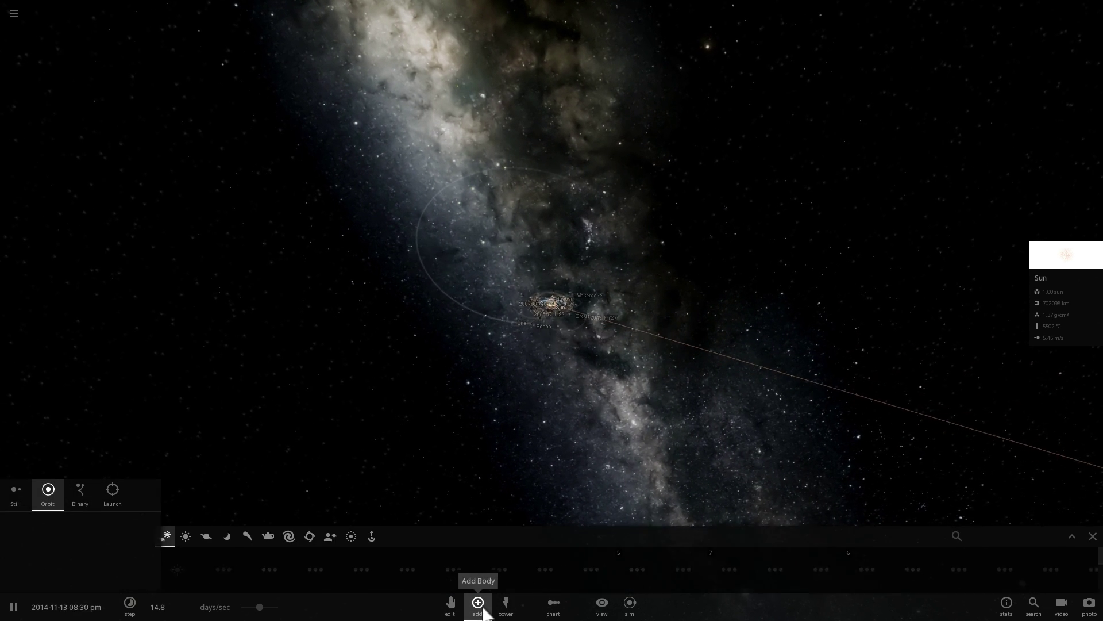
click(354, 516)
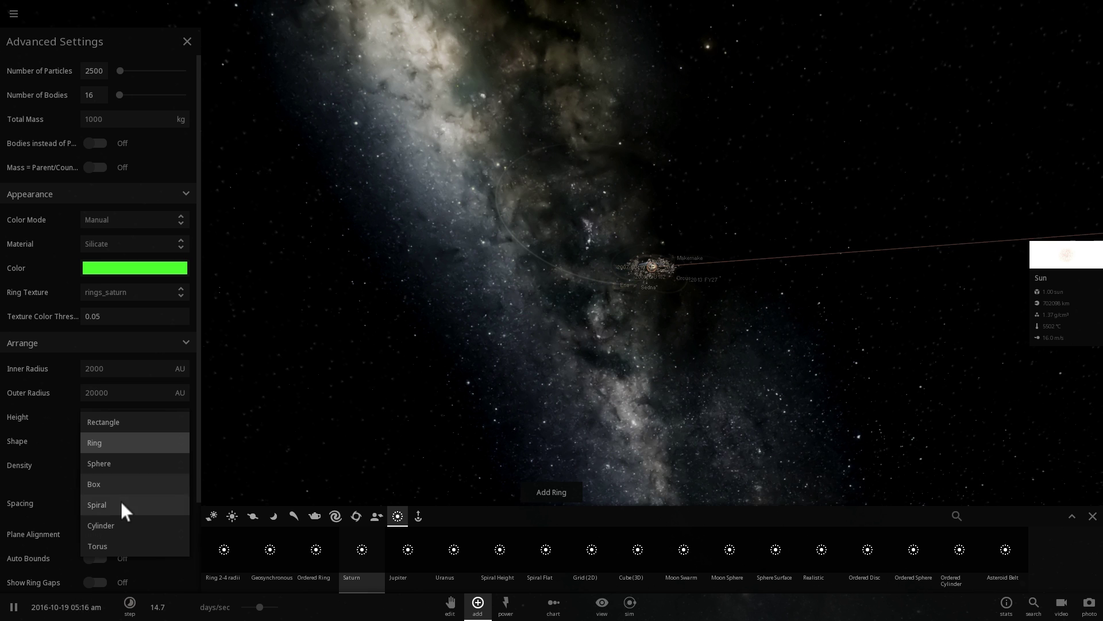
click(109, 545)
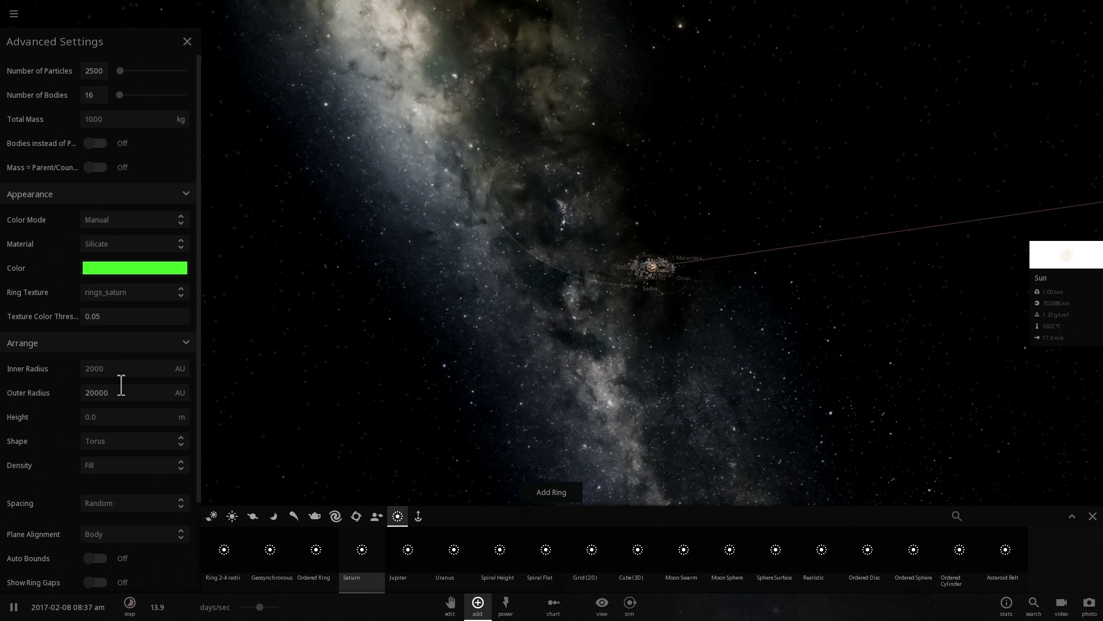
drag(321, 360, 343, 351)
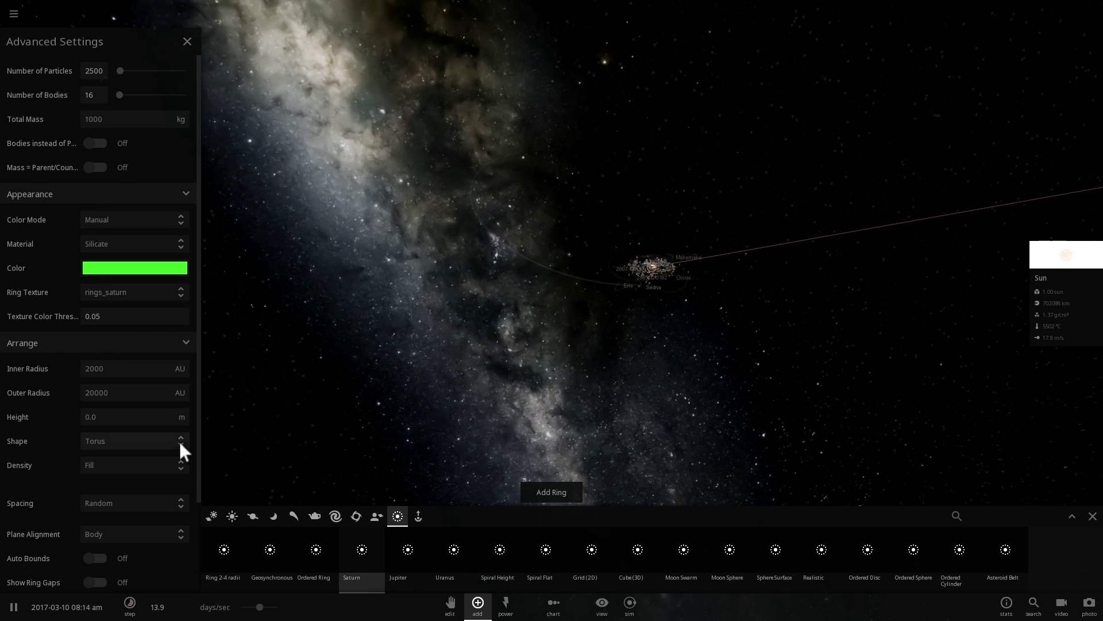
Add the green silicate ring and a white carbon dioxide ring around the Sun, and close the advanced ring settings
click(548, 493)
drag(659, 351, 678, 304)
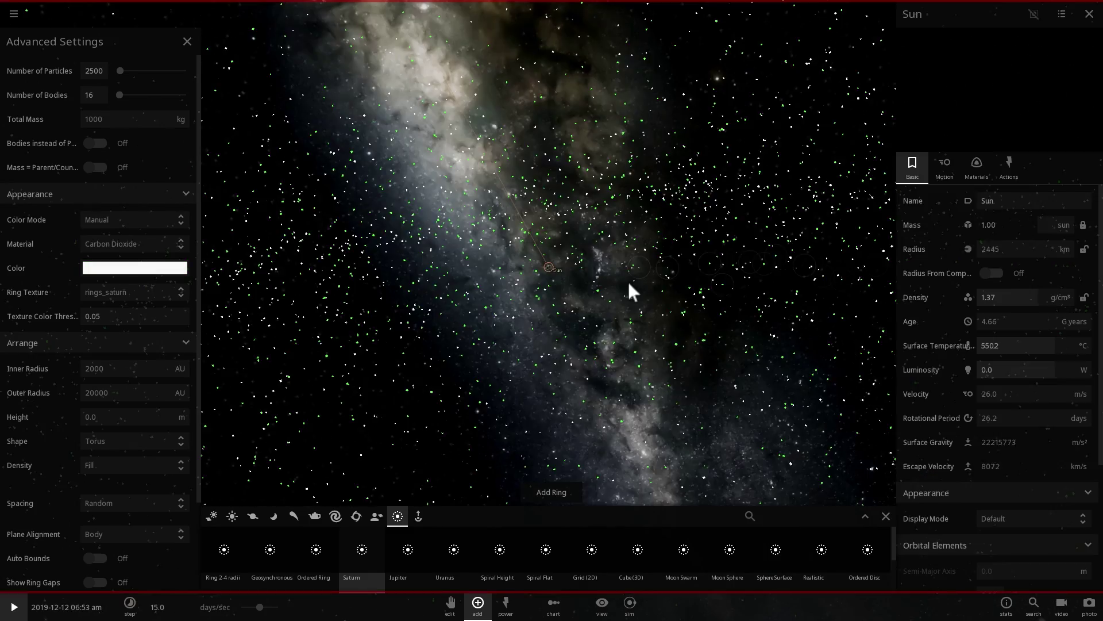
drag(629, 283, 660, 300)
click(185, 45)
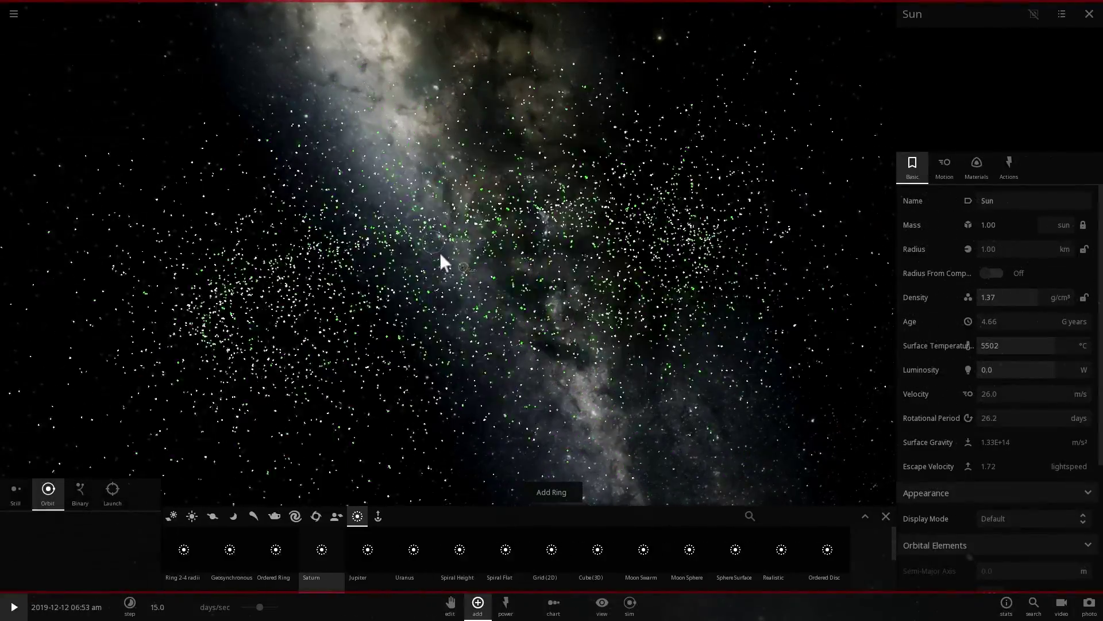
Resume the simulation and close the Sun's properties
drag(440, 257, 394, 405)
key(space)
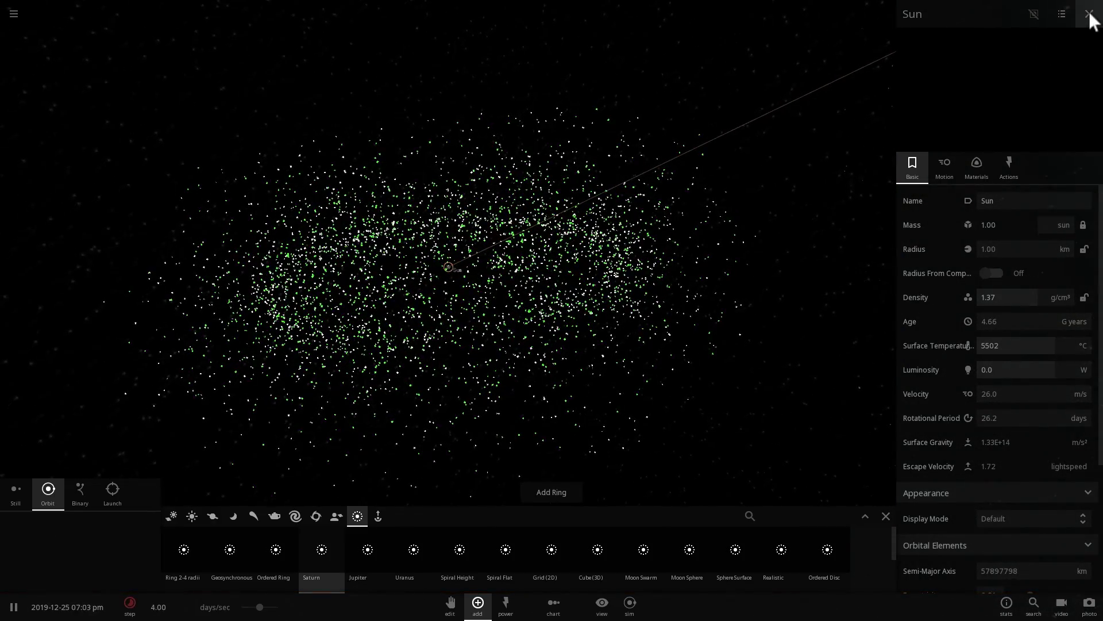
click(1089, 14)
drag(784, 231, 707, 314)
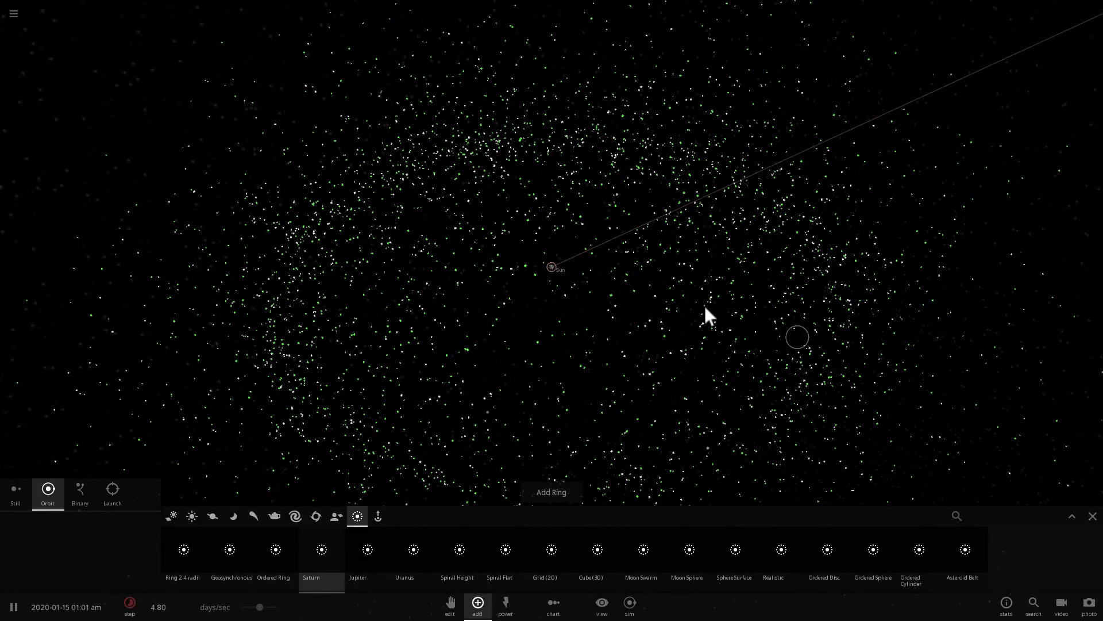
Open Sedna's motion properties and compare its orbital elements and orbit with the surrounding particle cloud
scroll(585, 295, down, 5)
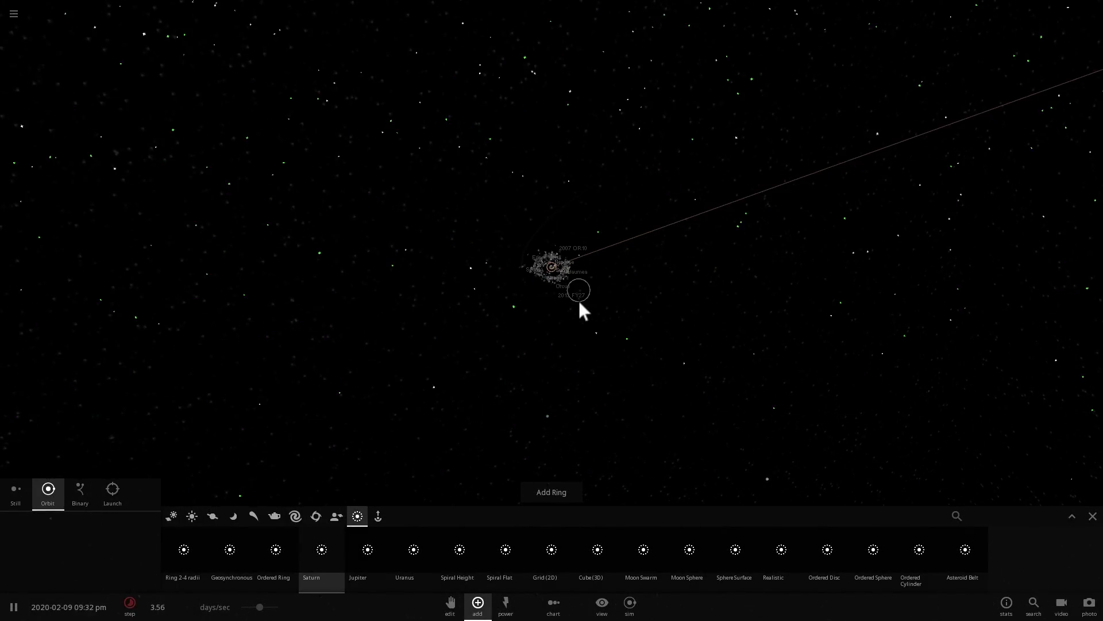
scroll(580, 302, up, 5)
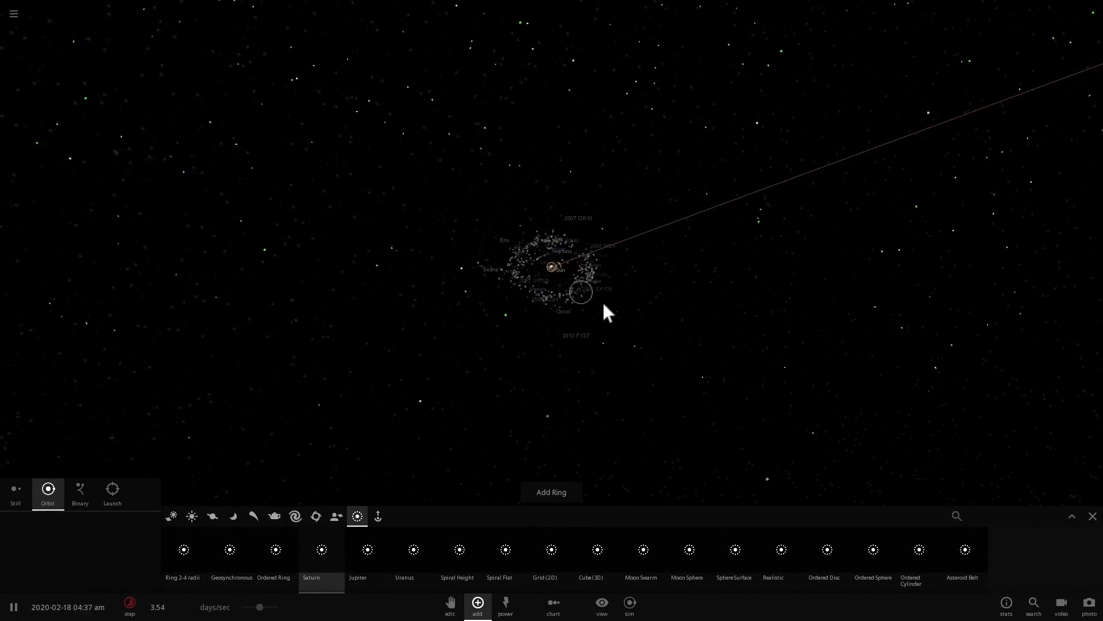
scroll(649, 311, up, 3)
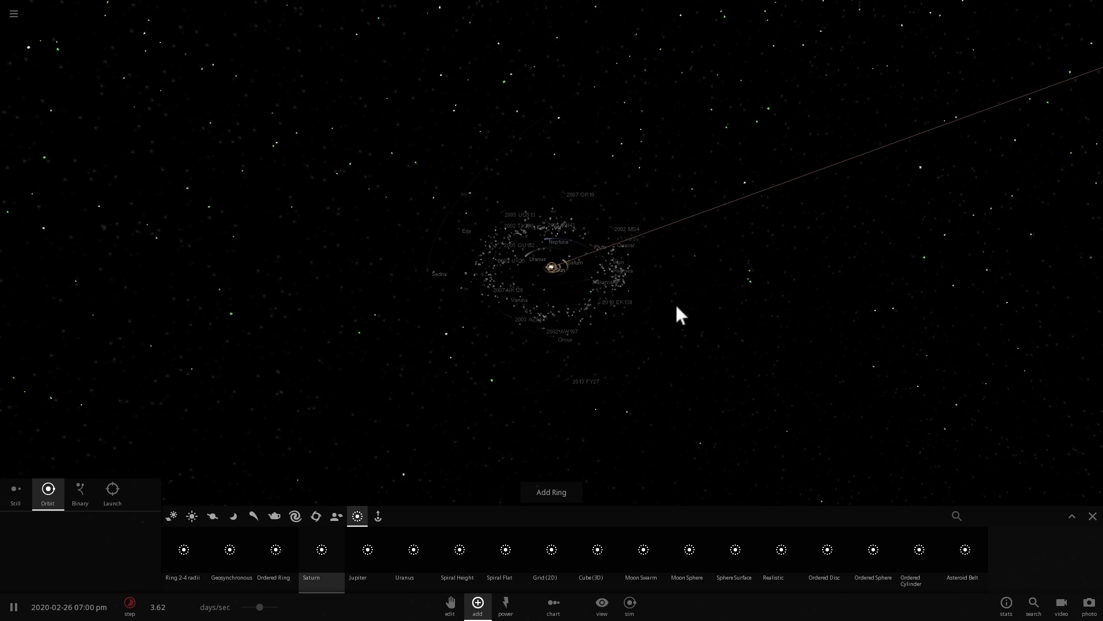
click(369, 281)
click(1058, 261)
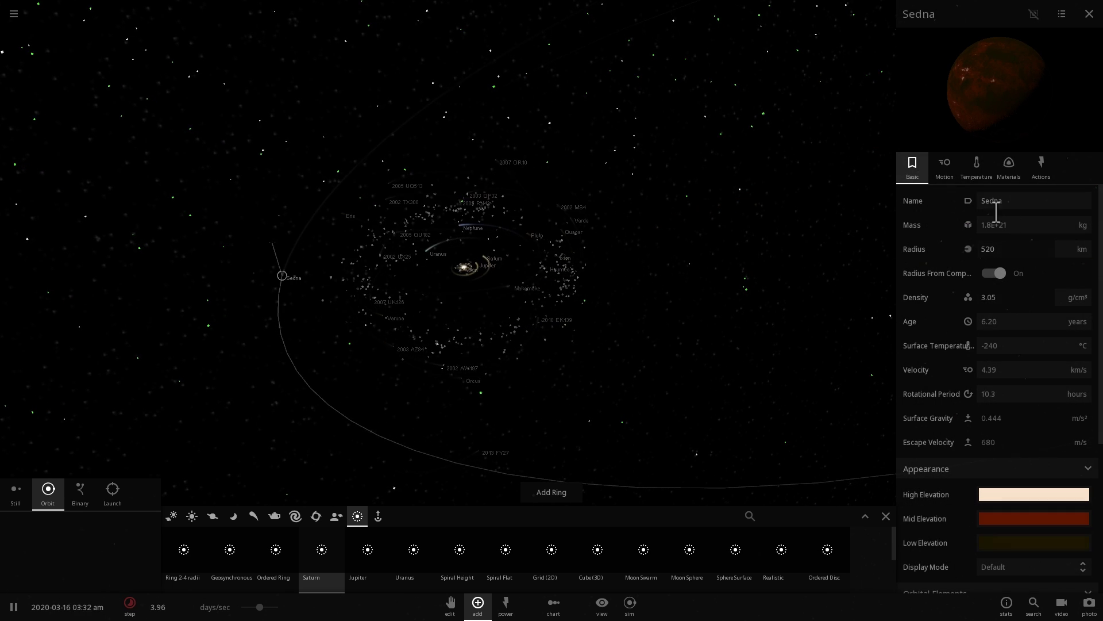
click(944, 167)
scroll(982, 299, down, 10)
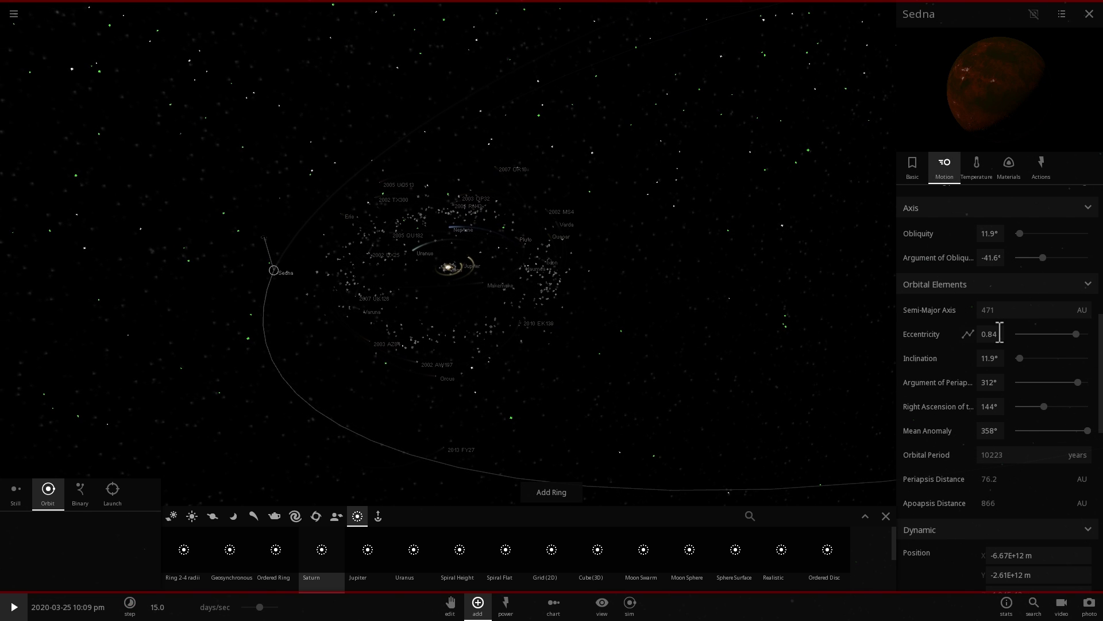
scroll(731, 316, down, 5)
scroll(670, 321, down, 5)
scroll(642, 313, down, 5)
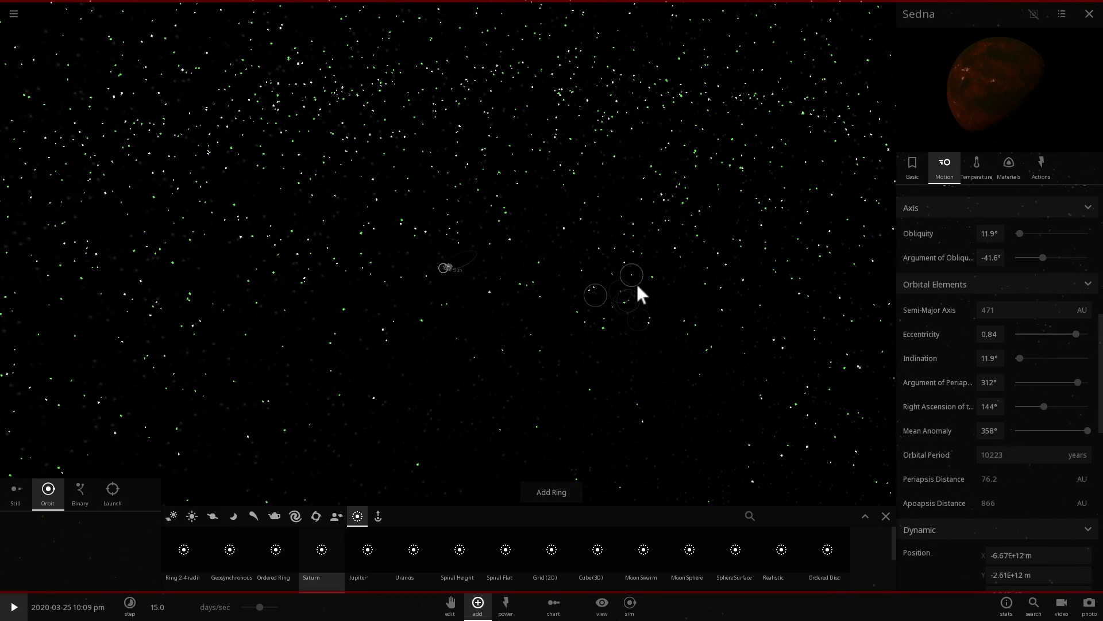
Select the Sun, add a pink silicate sphere-shaped ring from 20000 AU to 50000 AU around it, and close the advanced ring settings
scroll(609, 294, down, 5)
right_drag(566, 286, 463, 275)
scroll(463, 275, up, 5)
scroll(451, 273, up, 5)
click(447, 273)
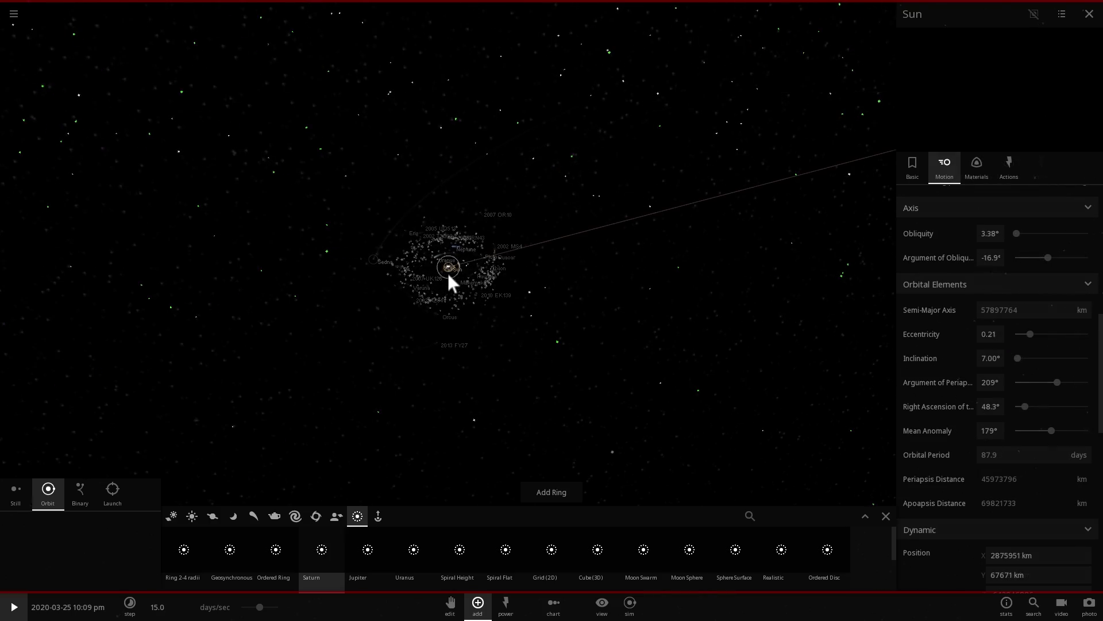
scroll(508, 274, up, 5)
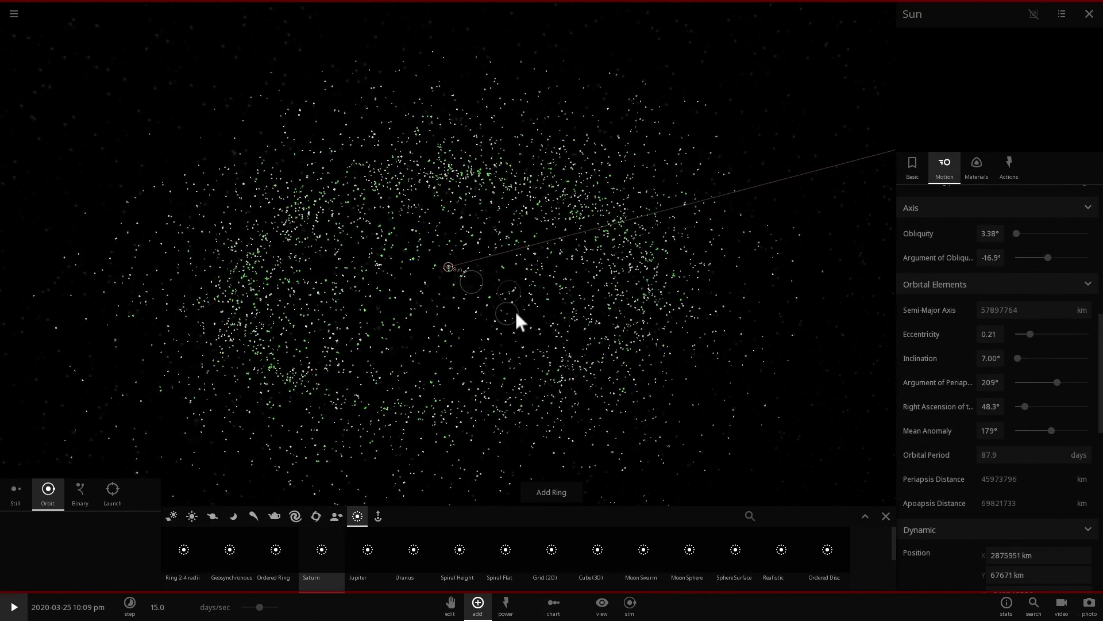
click(365, 518)
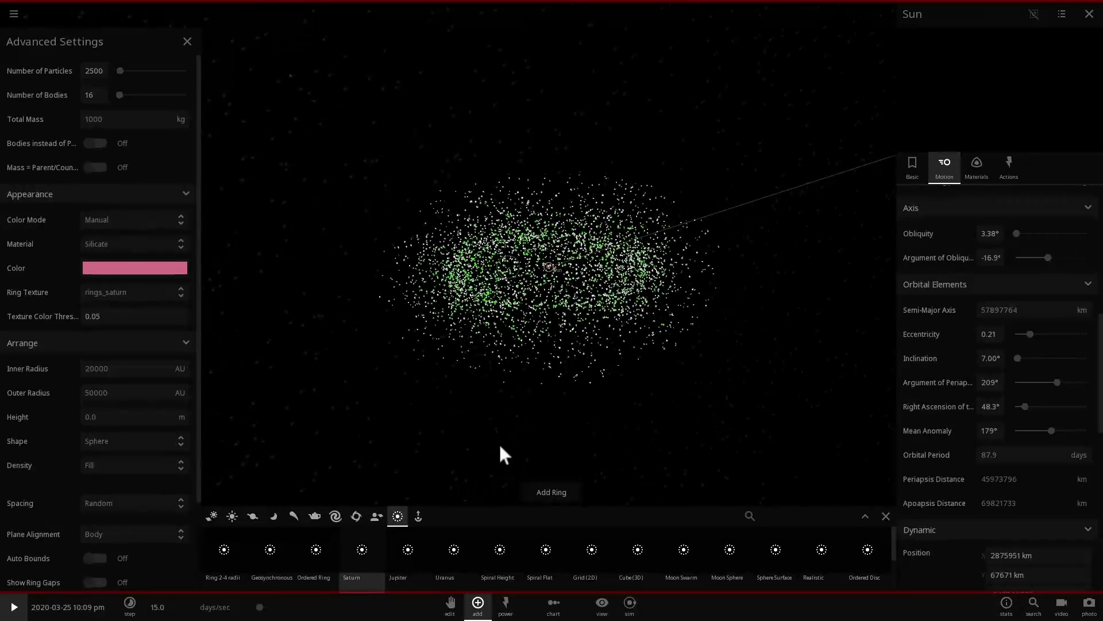
click(551, 491)
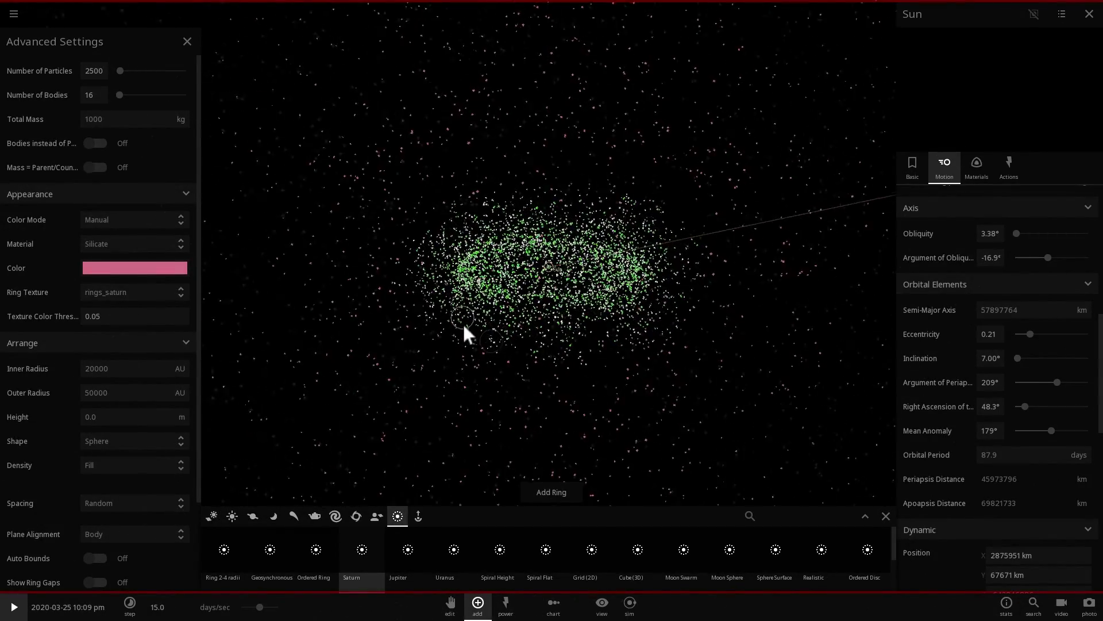
click(187, 43)
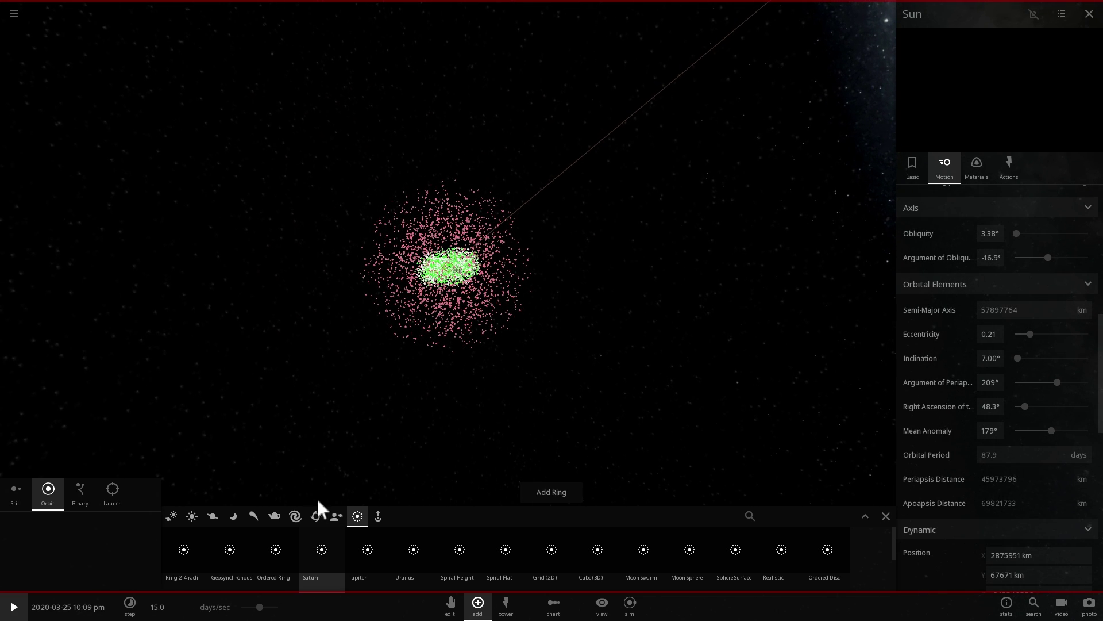
Add the star Proxima Centauri about 4.2 light years from the Sun and select it
click(192, 516)
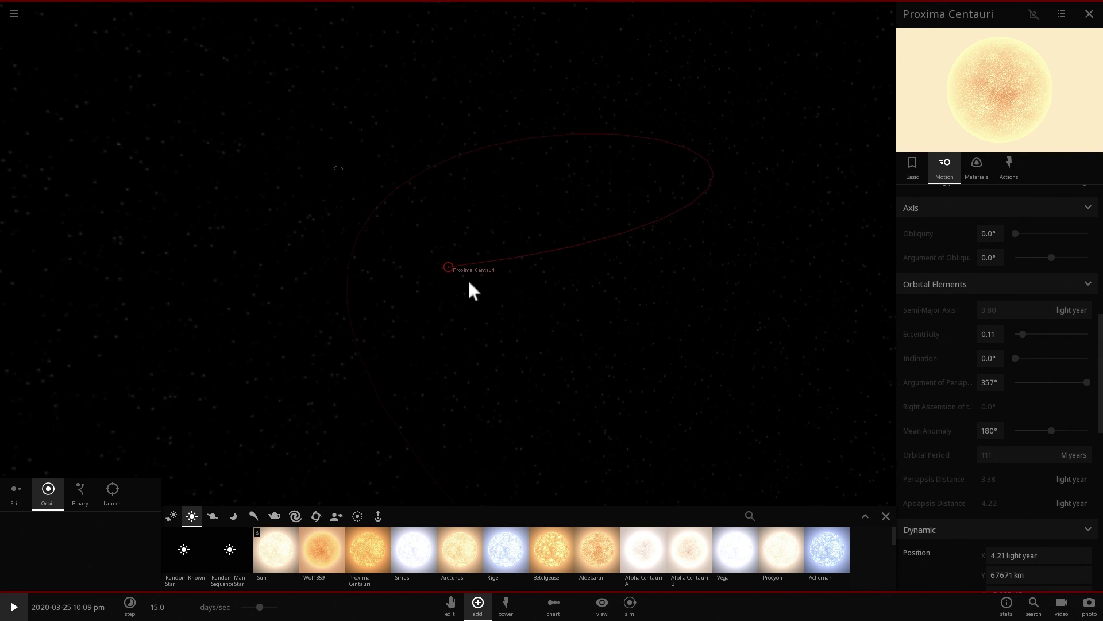
click(337, 157)
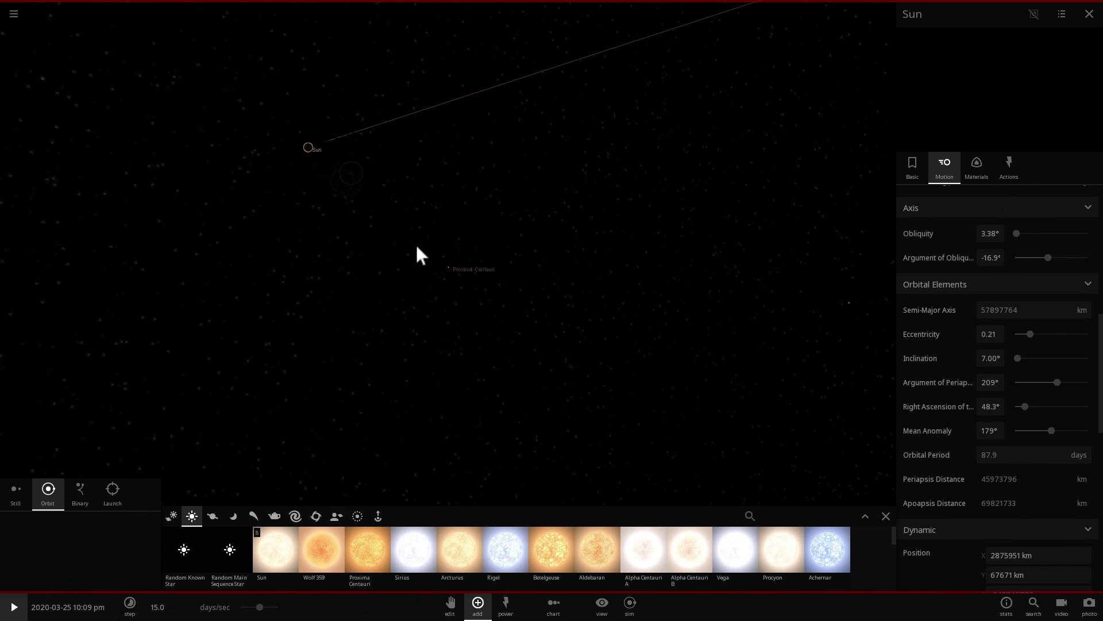
click(450, 269)
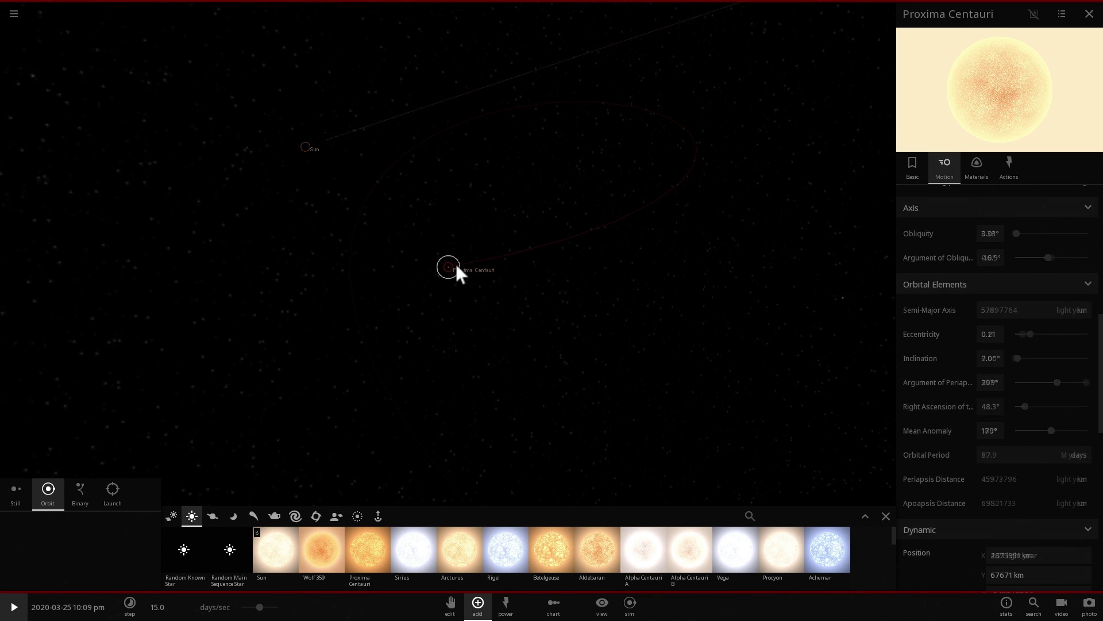
Turn off Proxima Centauri's radius from composition, set its radius to 100 m, and close the object library
click(913, 167)
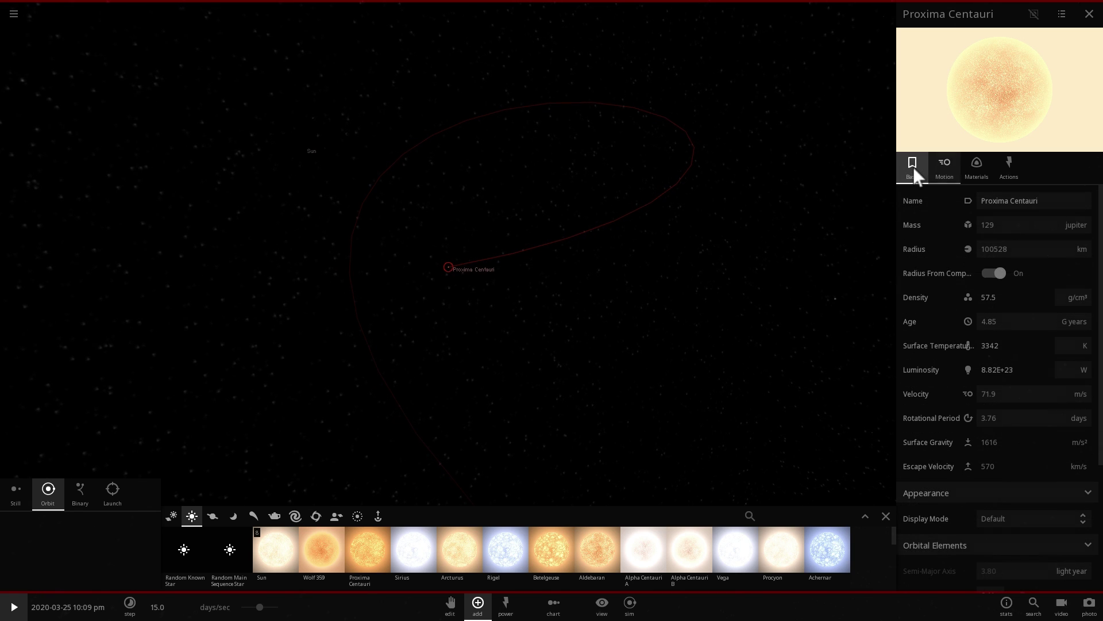
click(967, 229)
click(974, 223)
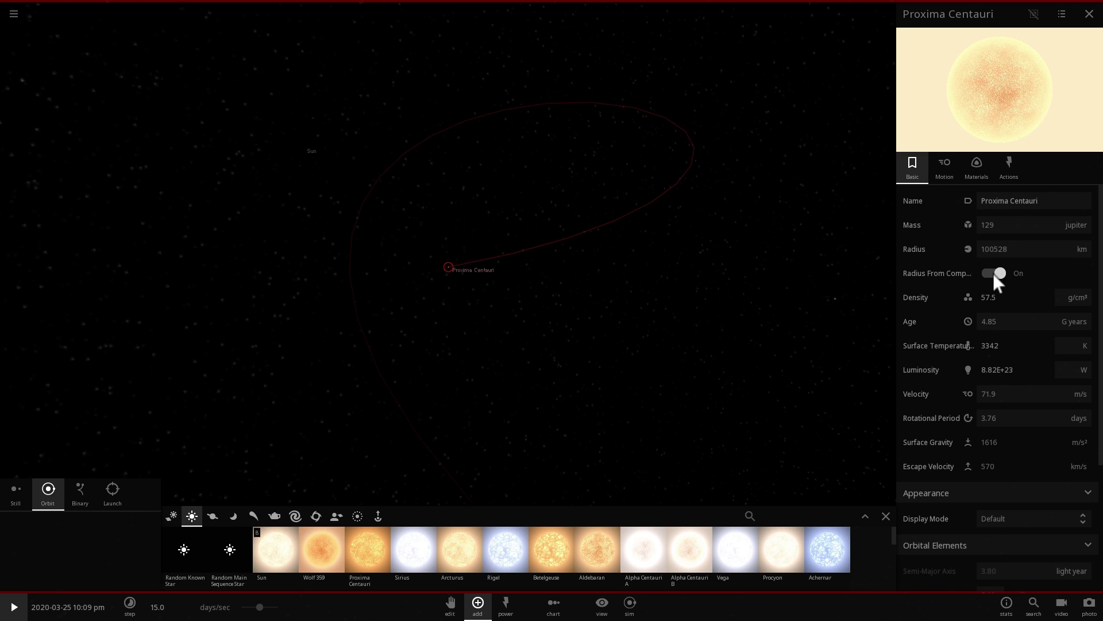
click(993, 273)
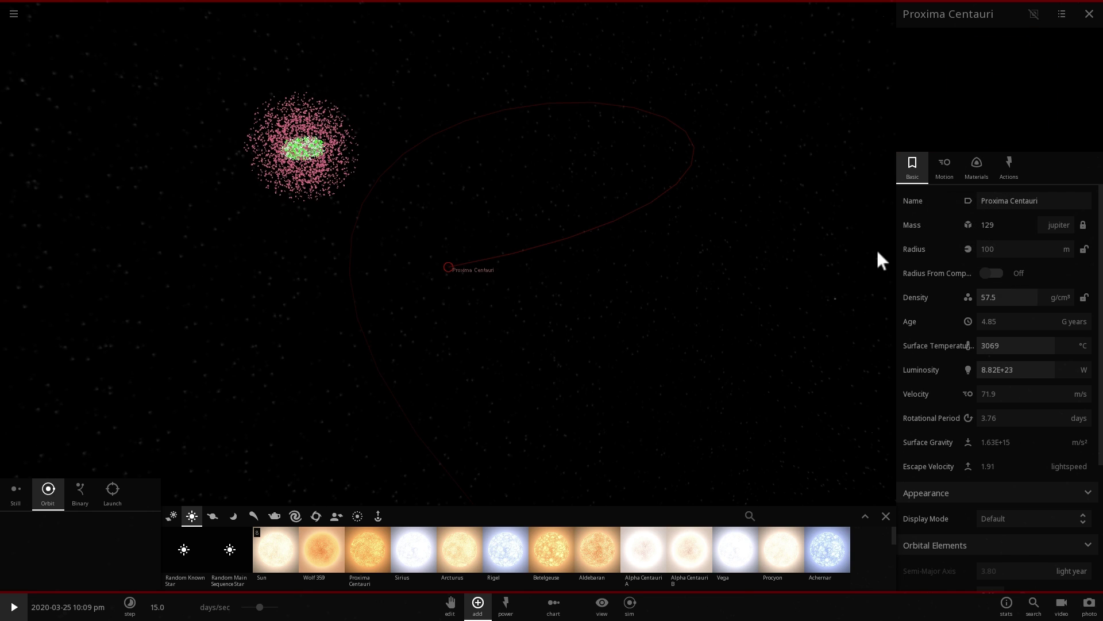
click(885, 516)
Compare the cloud's extent with Proxima Centauri's distance, and select the Sun to examine the pink sphere around the green and white torus
mouse_move(631, 387)
mouse_down()
mouse_move(509, 344)
mouse_move(529, 376)
mouse_move(630, 373)
mouse_up()
drag(417, 340, 148, 296)
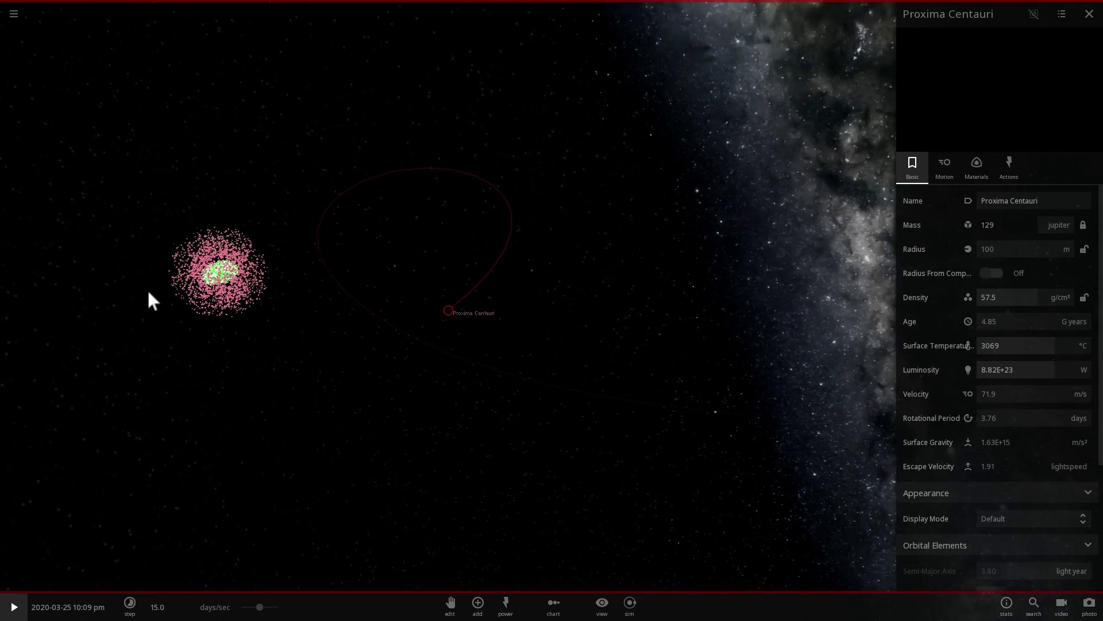
double_click(220, 279)
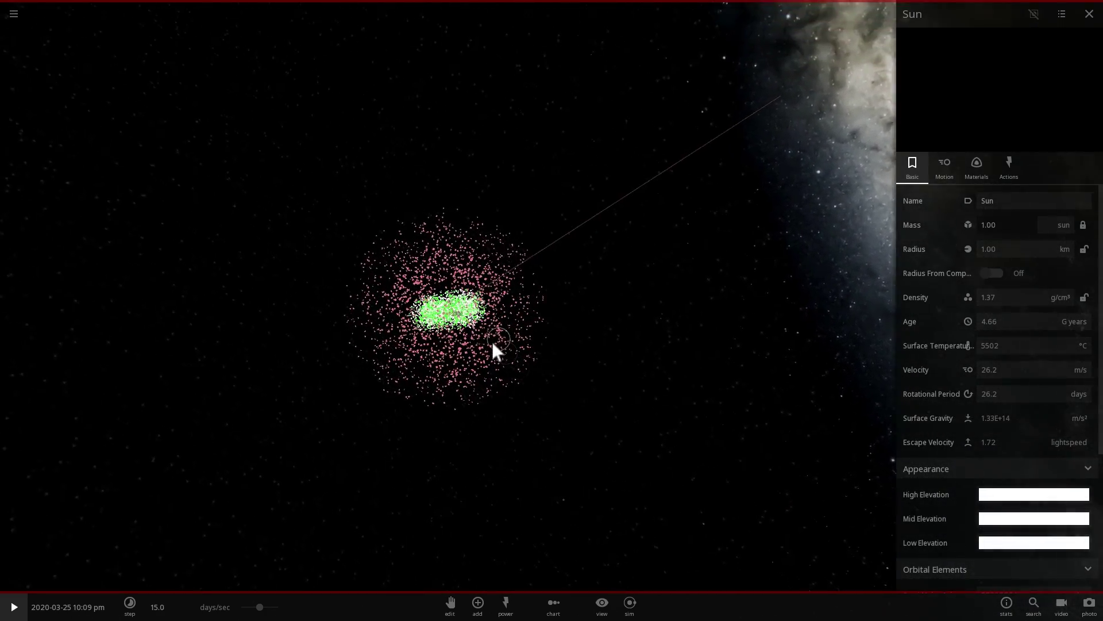
scroll(492, 342, up, 2)
drag(470, 337, 258, 305)
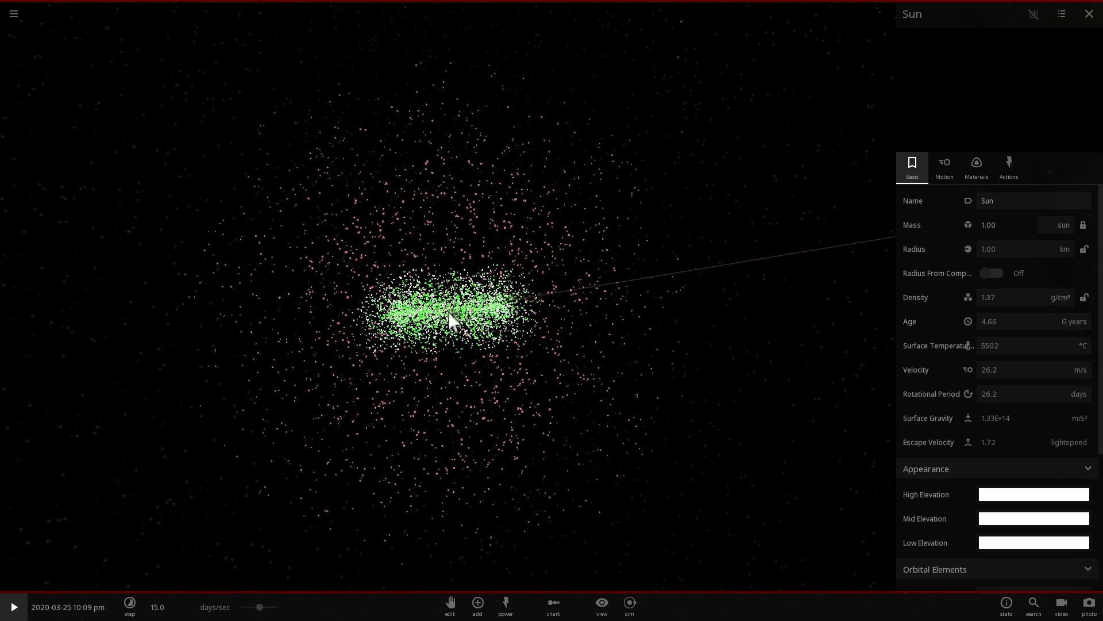
mouse_move(448, 312)
mouse_down()
mouse_move(467, 317)
mouse_move(447, 305)
mouse_up()
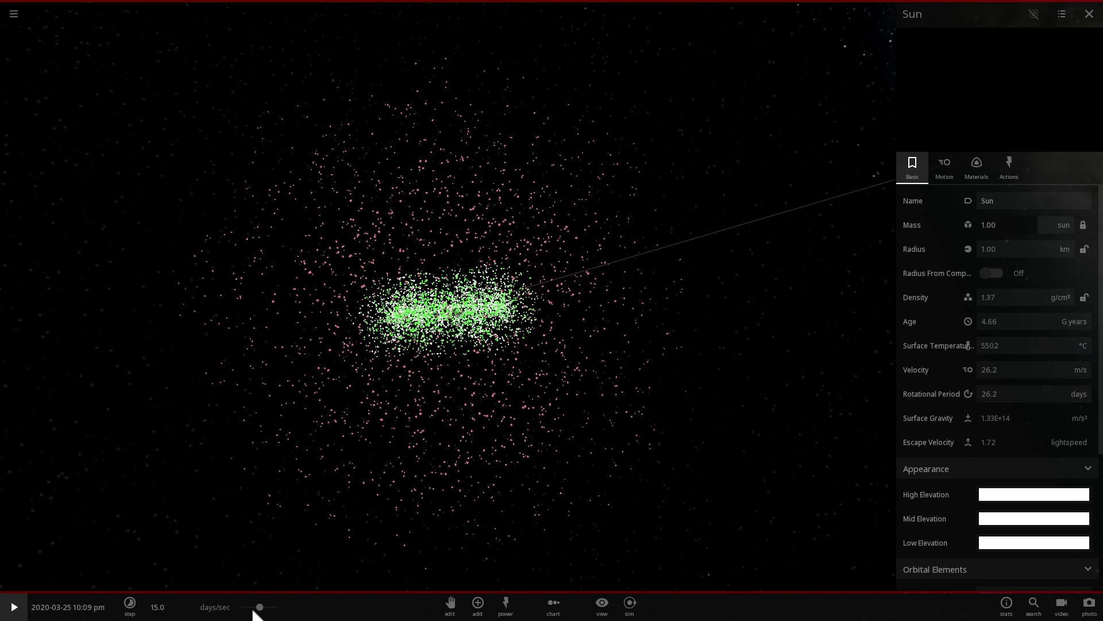
Raise the simulation speed to 22.9 days/sec
drag(258, 607, 270, 607)
drag(490, 435, 454, 434)
scroll(437, 387, up, 3)
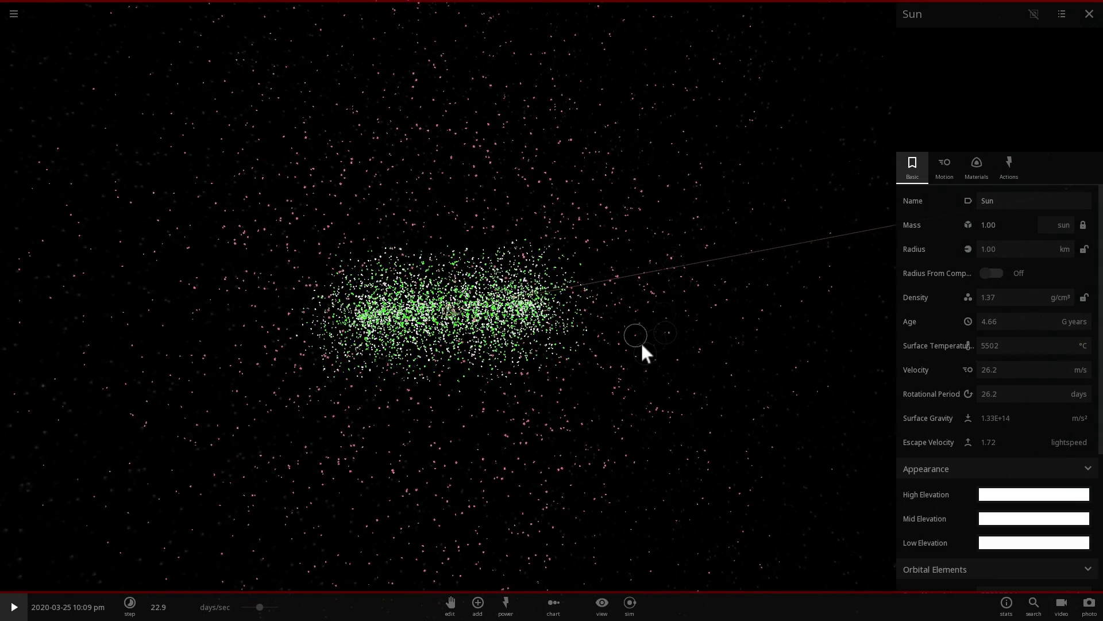
Select Proxima Centauri and compare its position and orbit with the particle cloud around the Sun
drag(640, 342, 561, 343)
scroll(561, 343, down, 3)
click(409, 413)
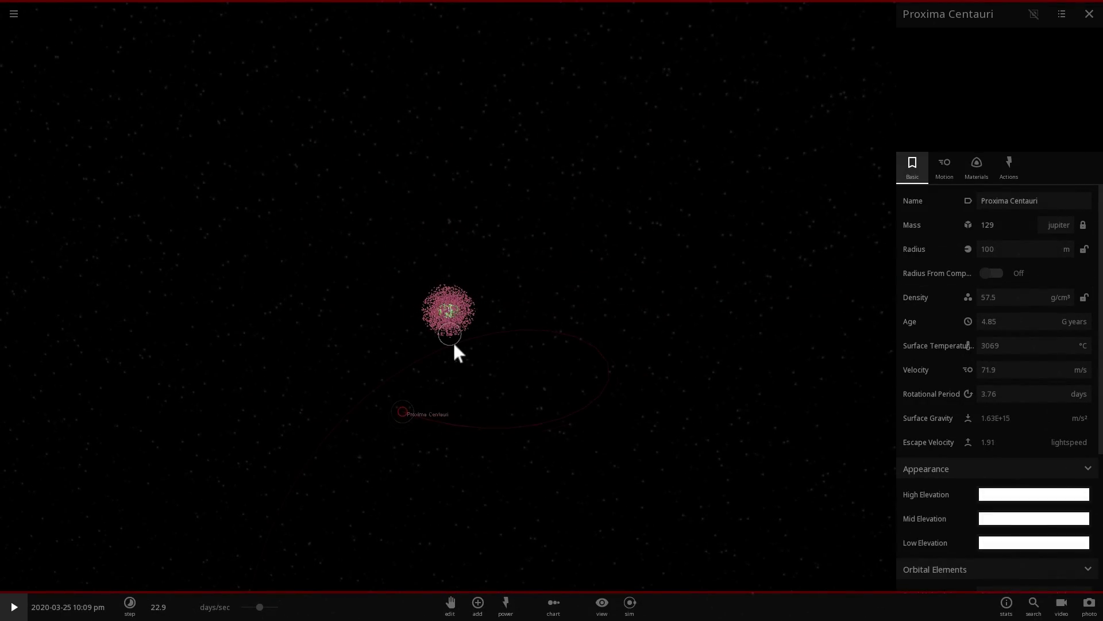
scroll(454, 342, up, 3)
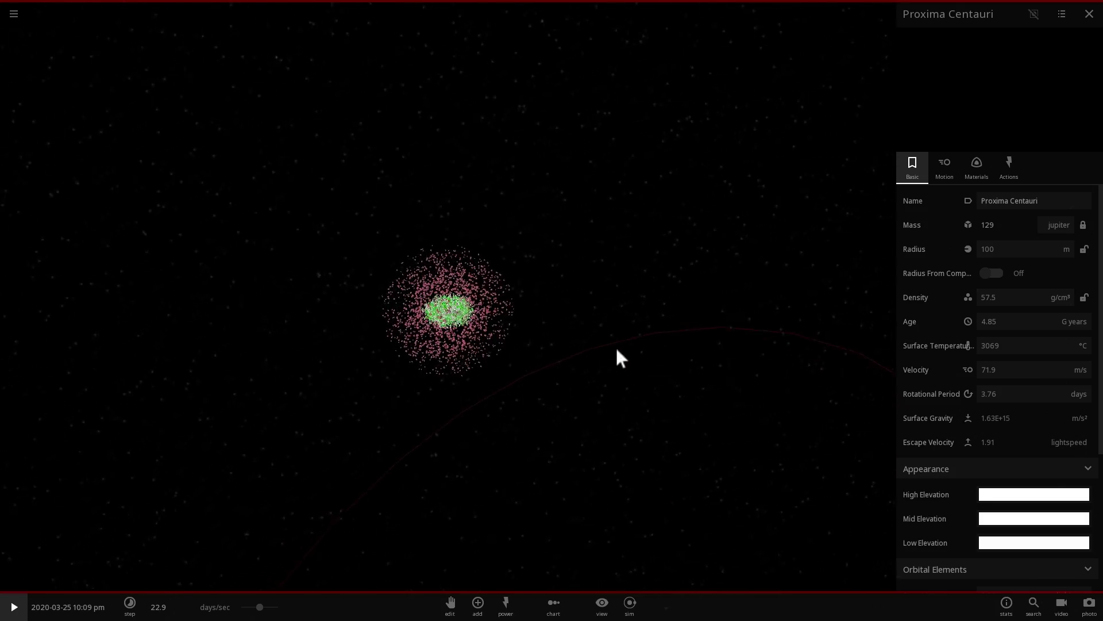
scroll(554, 391, up, 3)
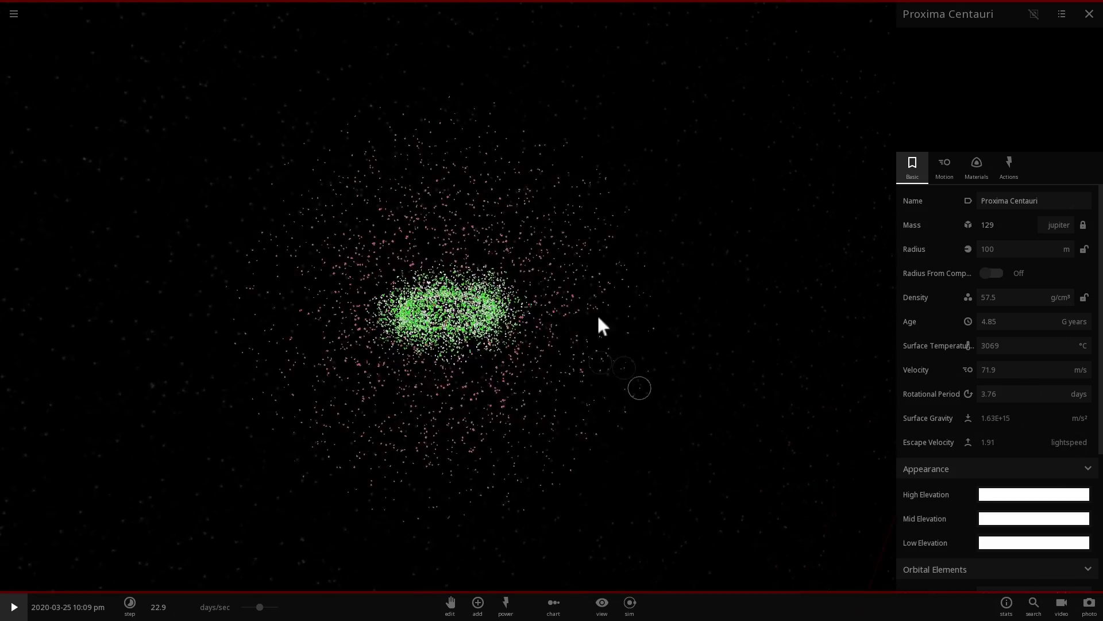
Select a pink outer-cloud particle and examine the size of the planetary system and trans-Neptunian objects within the cloud
click(616, 257)
scroll(603, 282, up, 3)
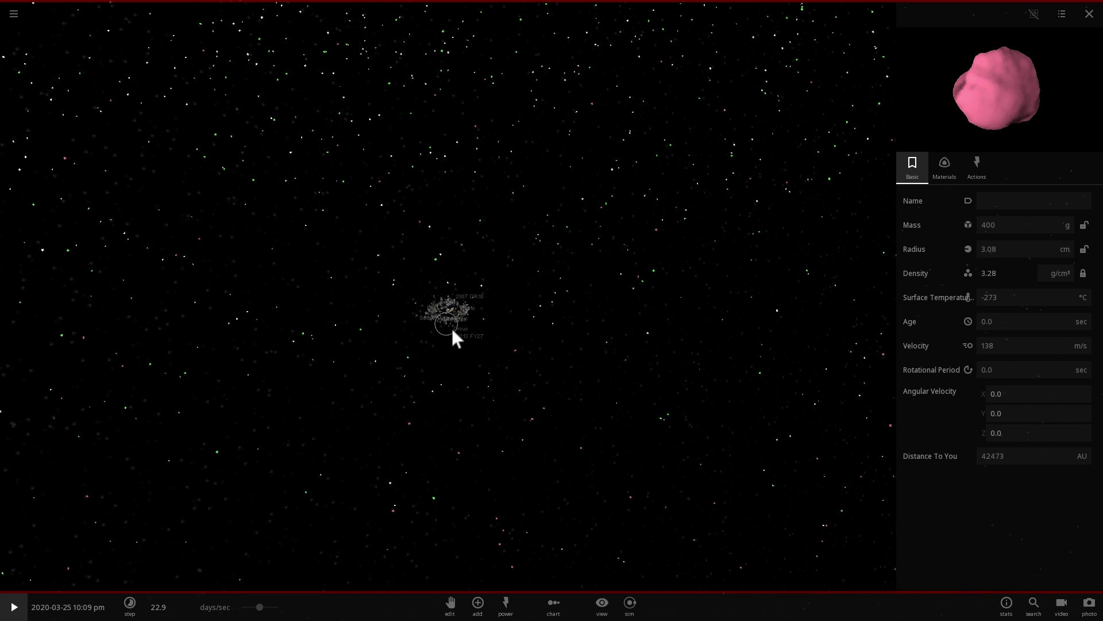
scroll(451, 326, down, 3)
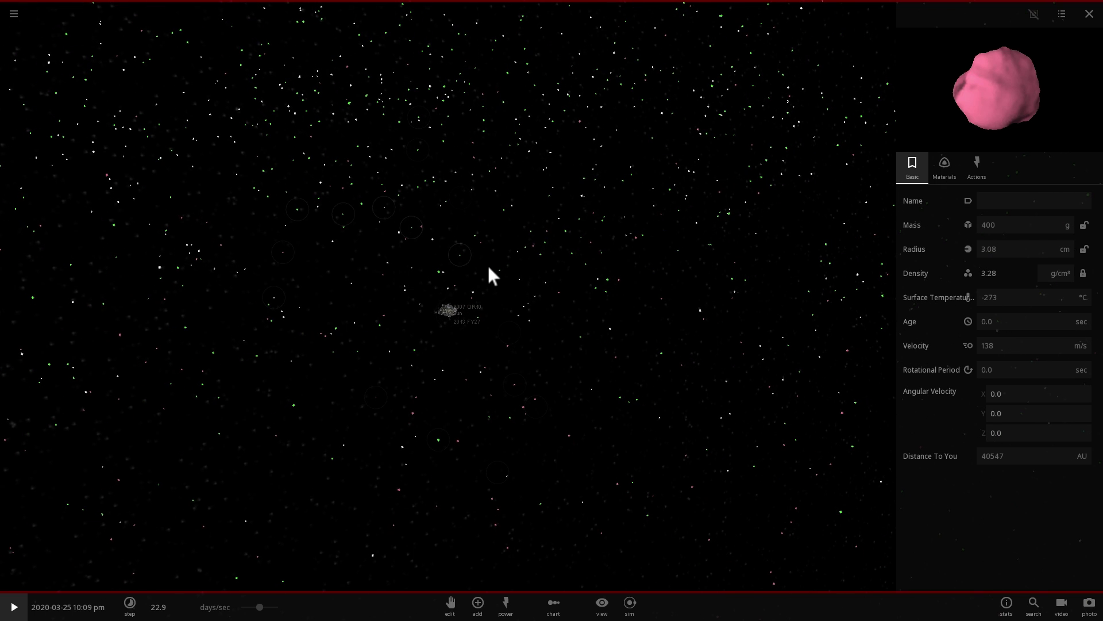
drag(488, 269, 512, 360)
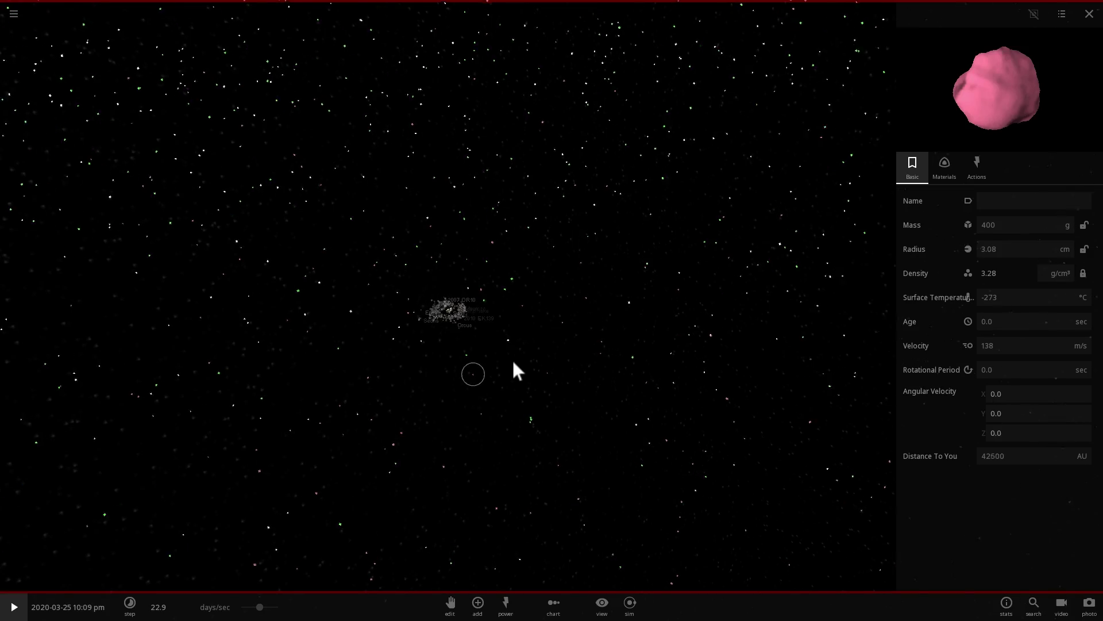
drag(512, 364, 541, 340)
scroll(475, 329, up, 5)
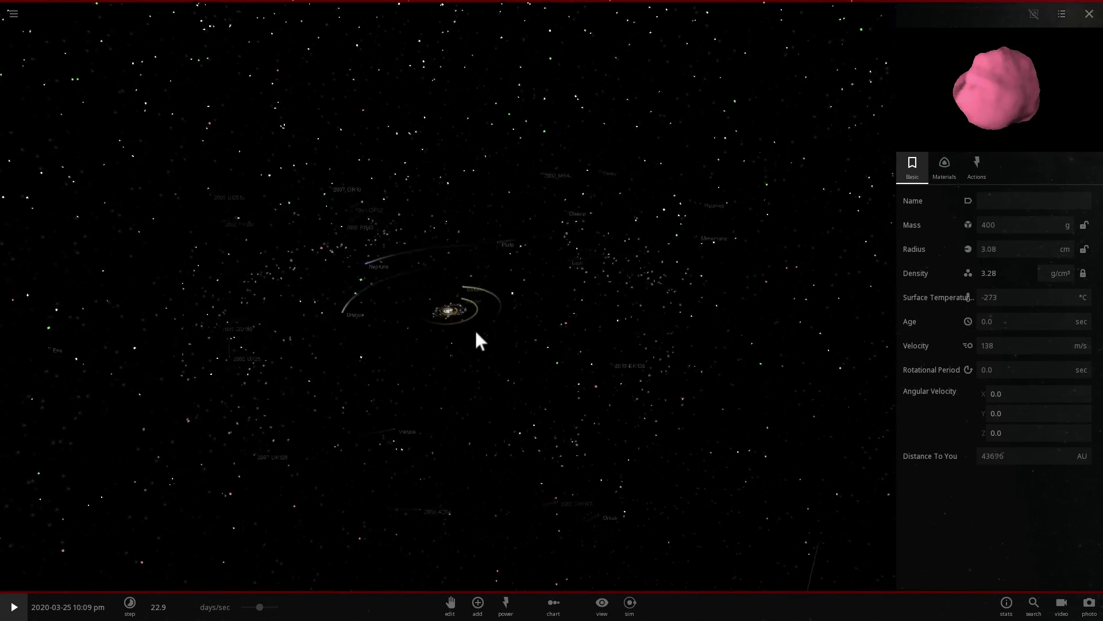
scroll(476, 332, down, 4)
drag(564, 167, 737, 388)
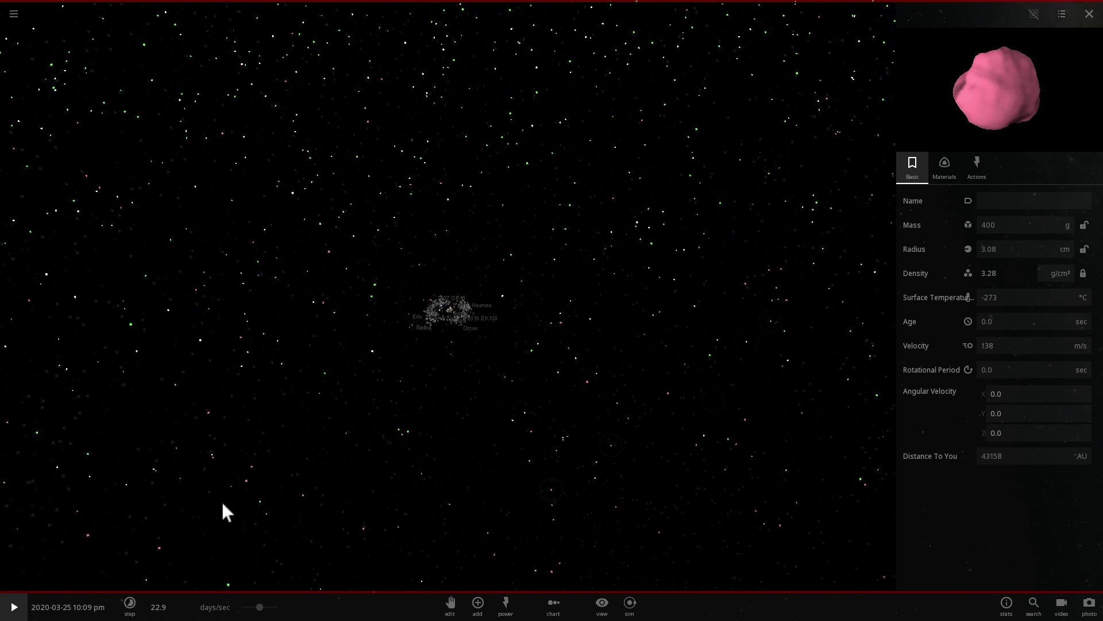
drag(409, 165, 494, 258)
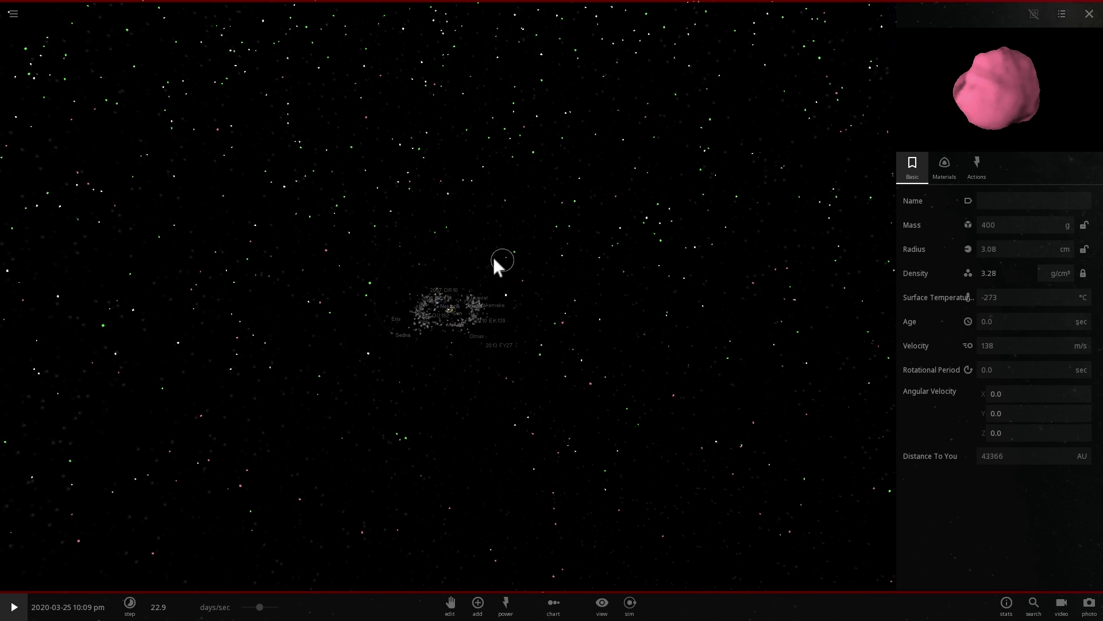
Examine the planets' orbits around the Sun, from Neptune inward to Mercury, against the background of cloud particles
scroll(493, 257, up, 3)
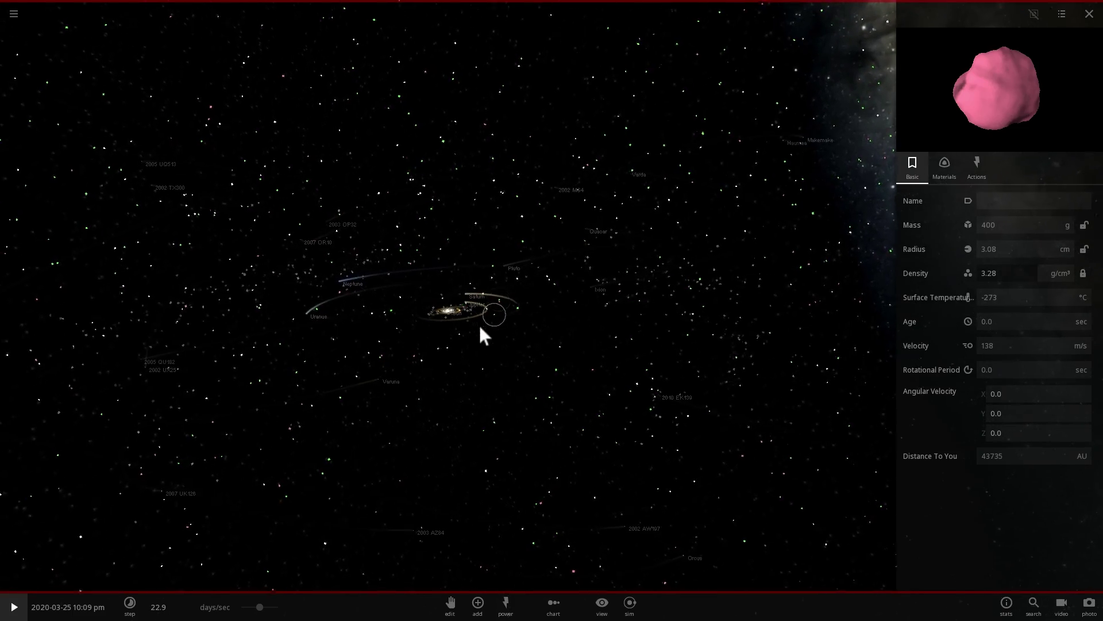
scroll(466, 325, up, 2)
drag(464, 325, 409, 345)
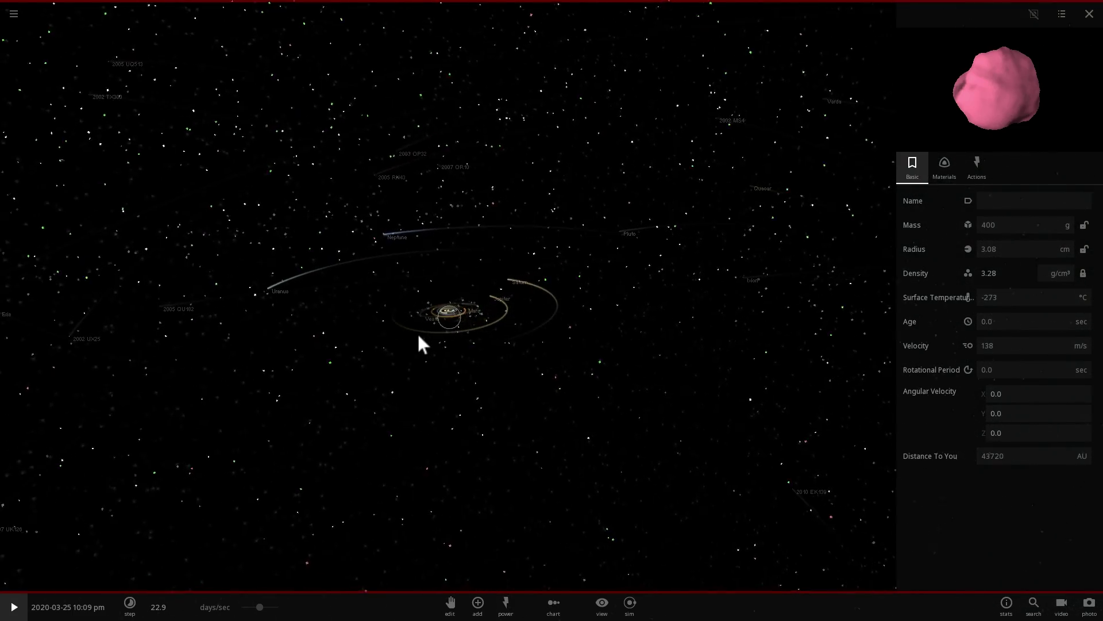
scroll(408, 333, up, 5)
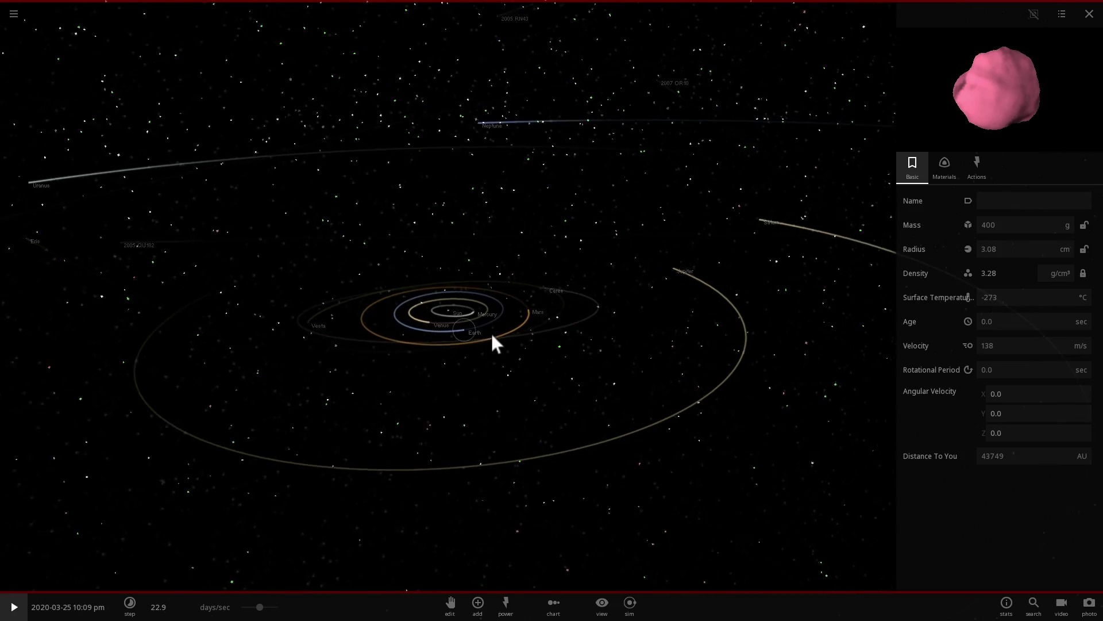
drag(492, 336, 439, 321)
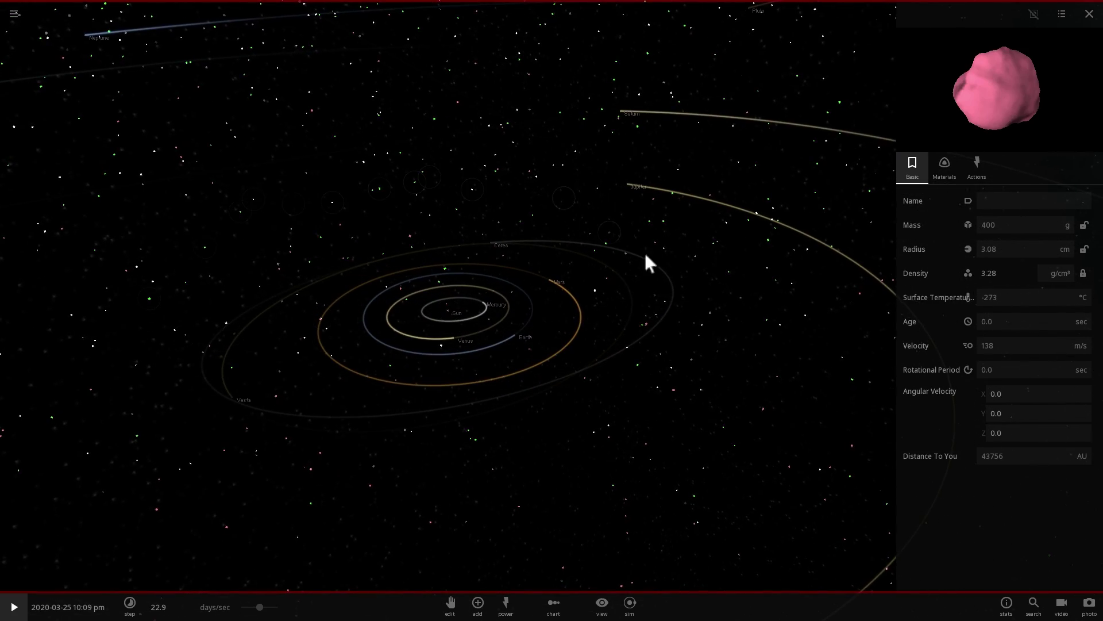
drag(542, 505, 500, 443)
Select a green torus particle and examine the inner torus and the surrounding pink sphere as a whole
scroll(500, 442, down, 5)
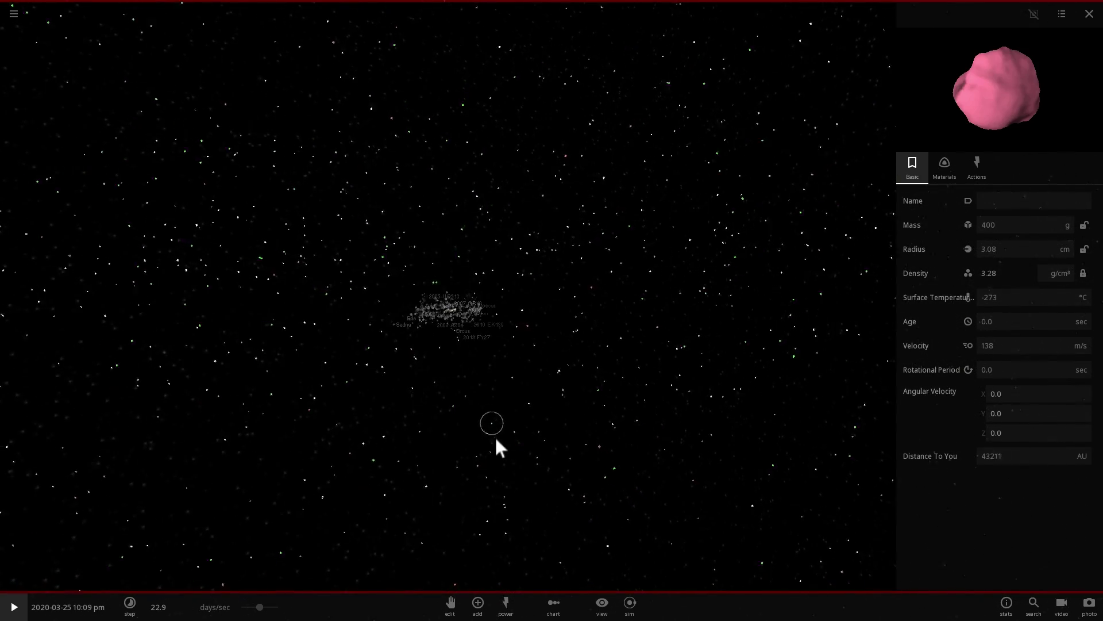
scroll(496, 437, down, 5)
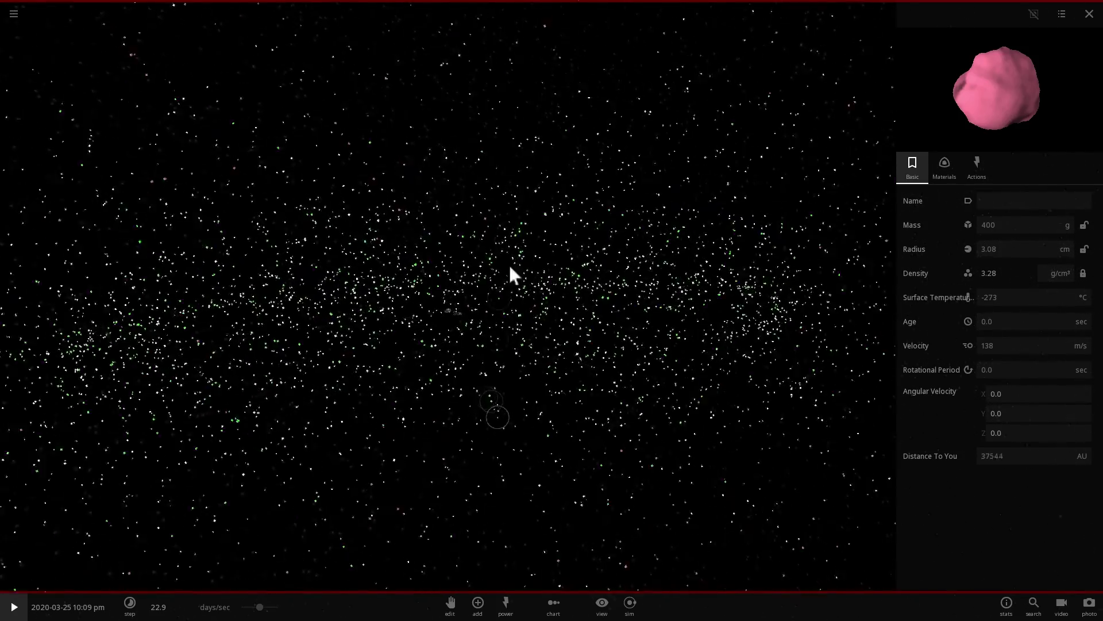
click(584, 223)
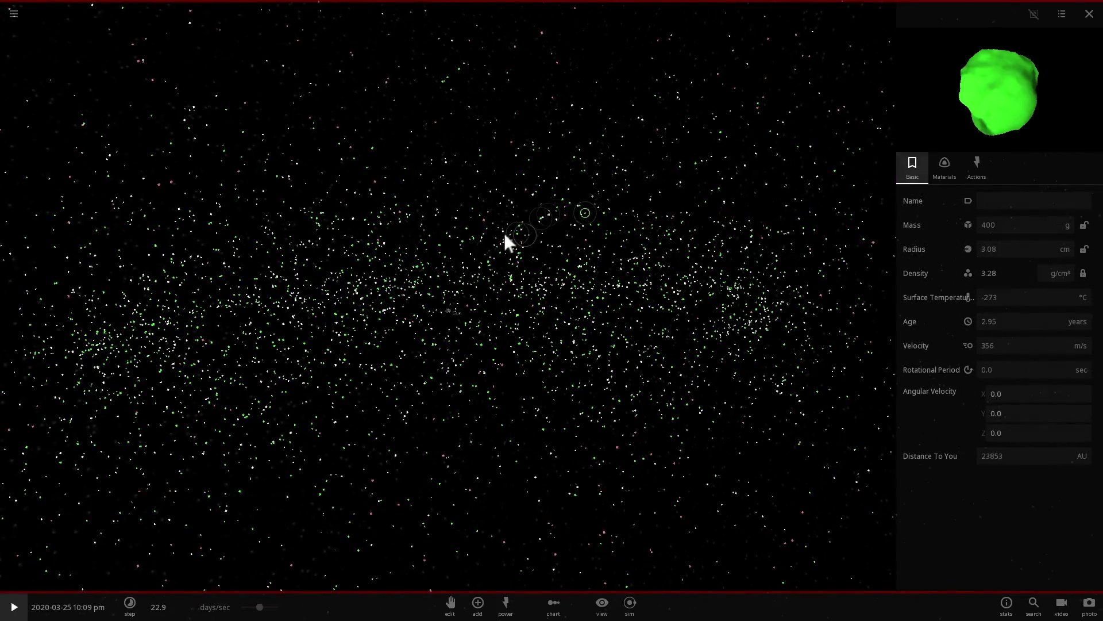
drag(505, 241, 571, 339)
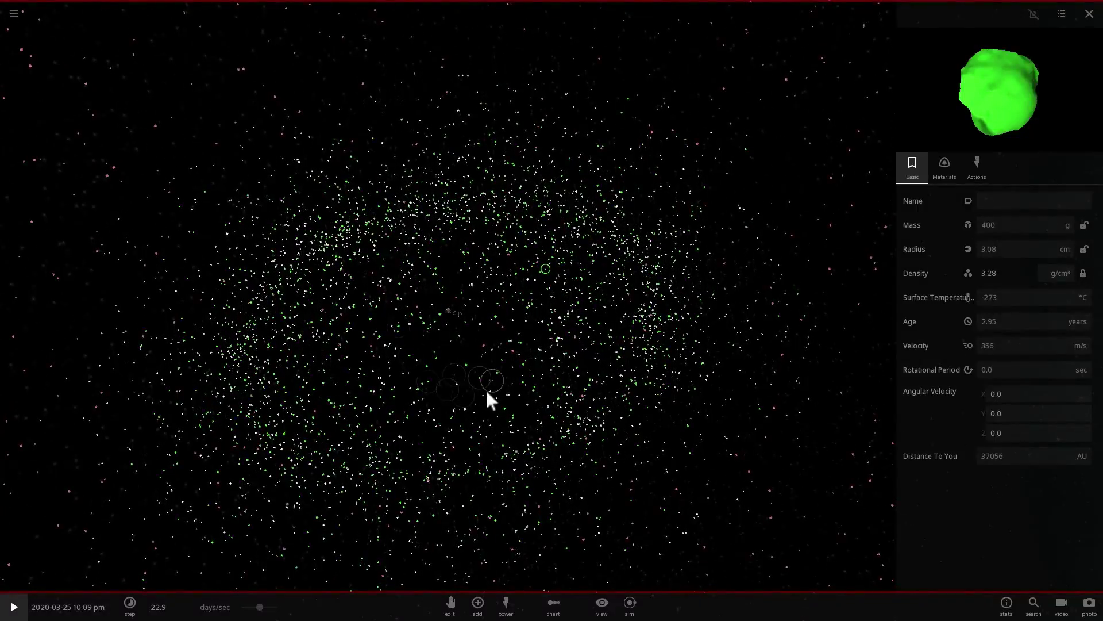
mouse_move(486, 391)
mouse_down()
mouse_move(422, 384)
mouse_move(483, 387)
mouse_move(491, 377)
mouse_up()
scroll(442, 384, up, 4)
scroll(500, 390, down, 5)
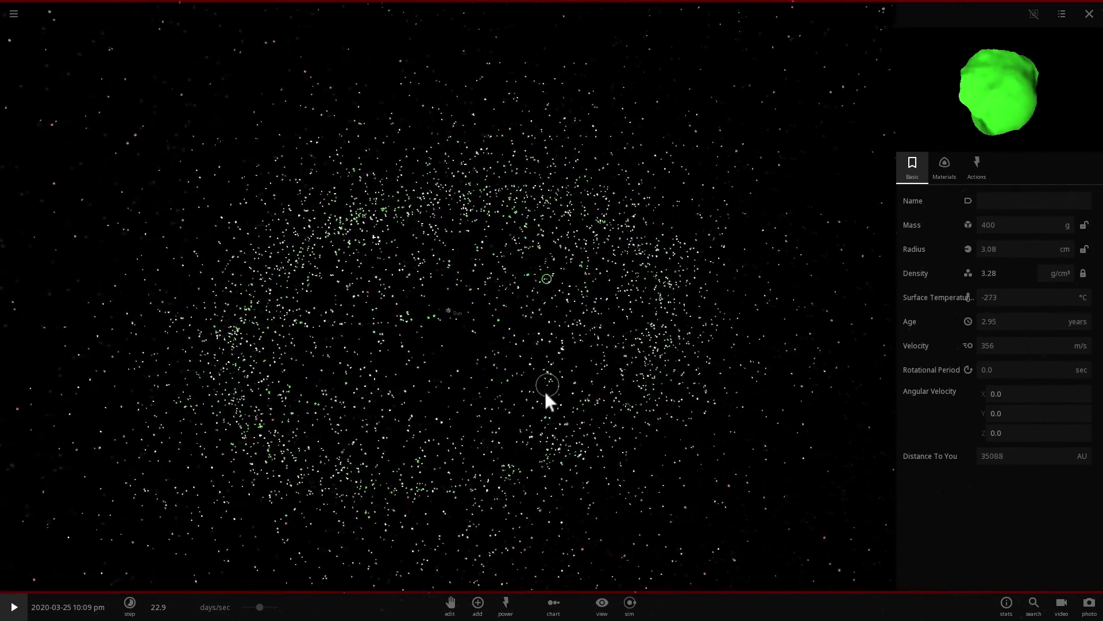
scroll(566, 387, down, 4)
scroll(566, 388, down, 3)
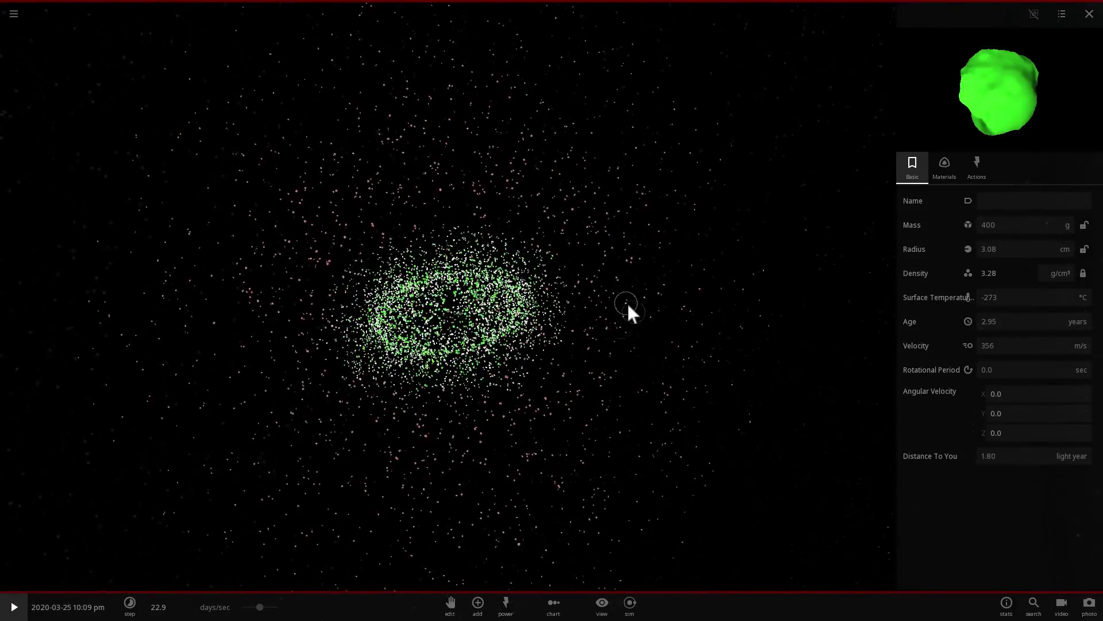
Select a pink outer-cloud particle and examine the Solar System's scale, from the Kuiper belt through the planets' orbits down to the Sun
click(640, 151)
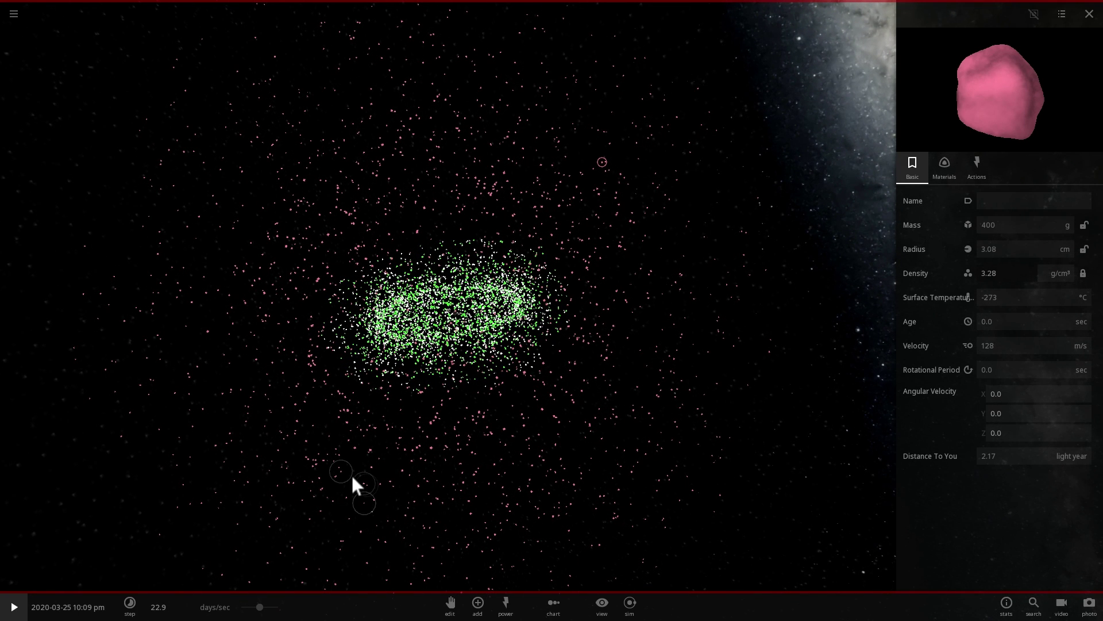
scroll(354, 460, up, 5)
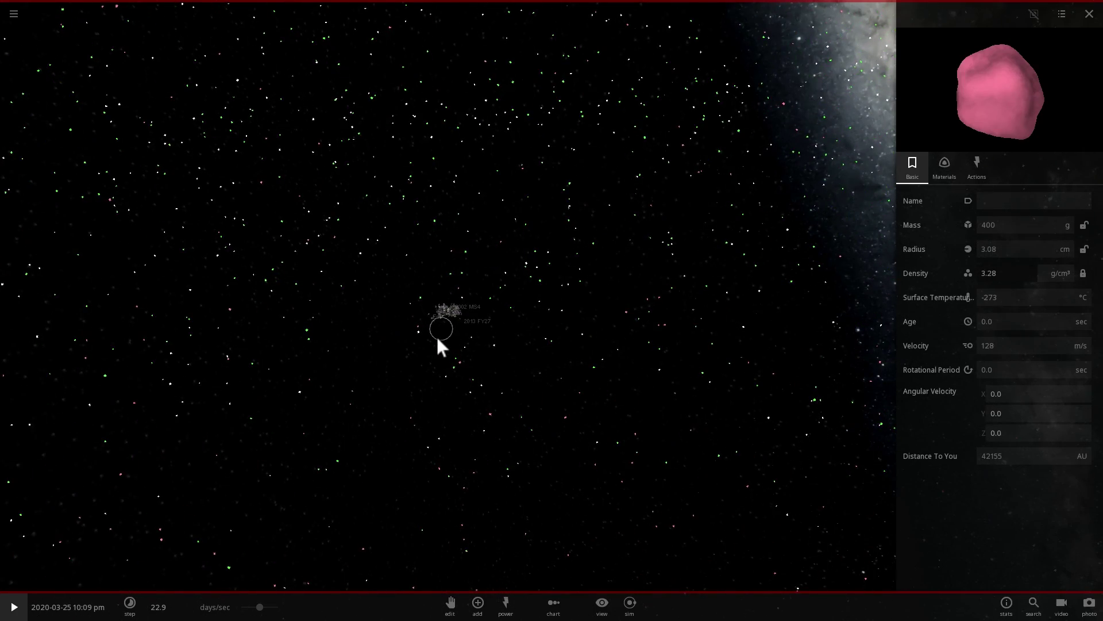
scroll(477, 330, up, 5)
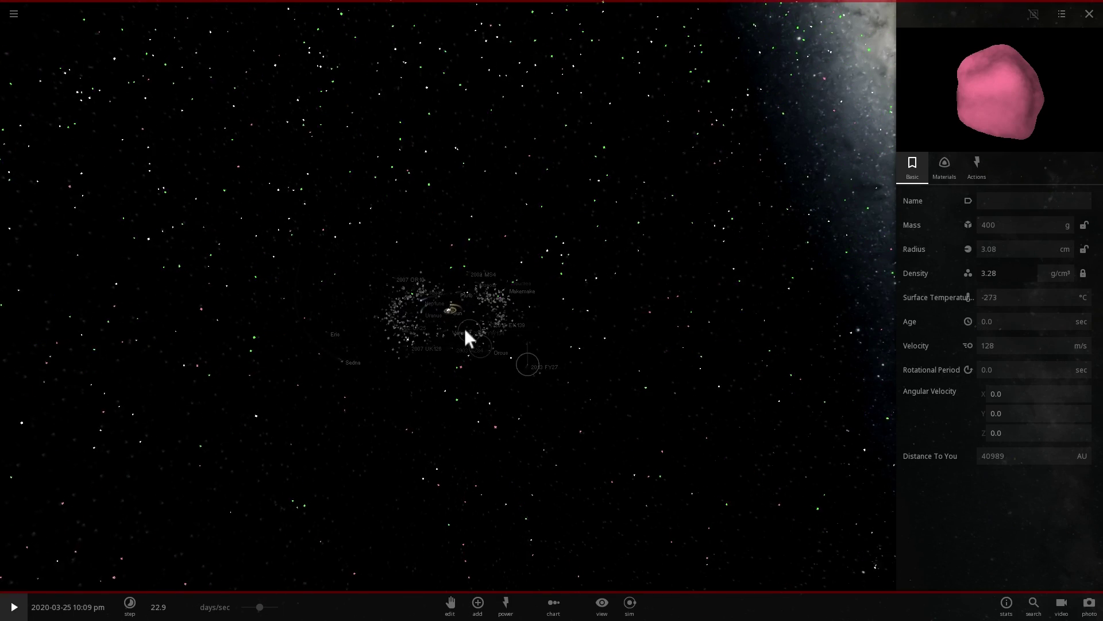
scroll(460, 328, up, 3)
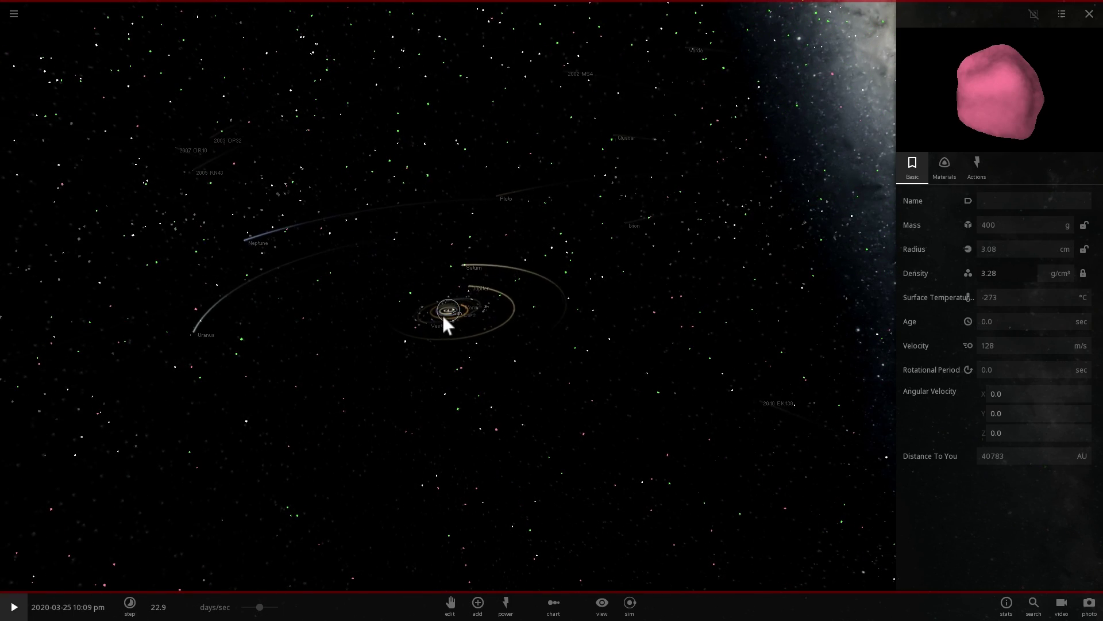
scroll(443, 317, up, 4)
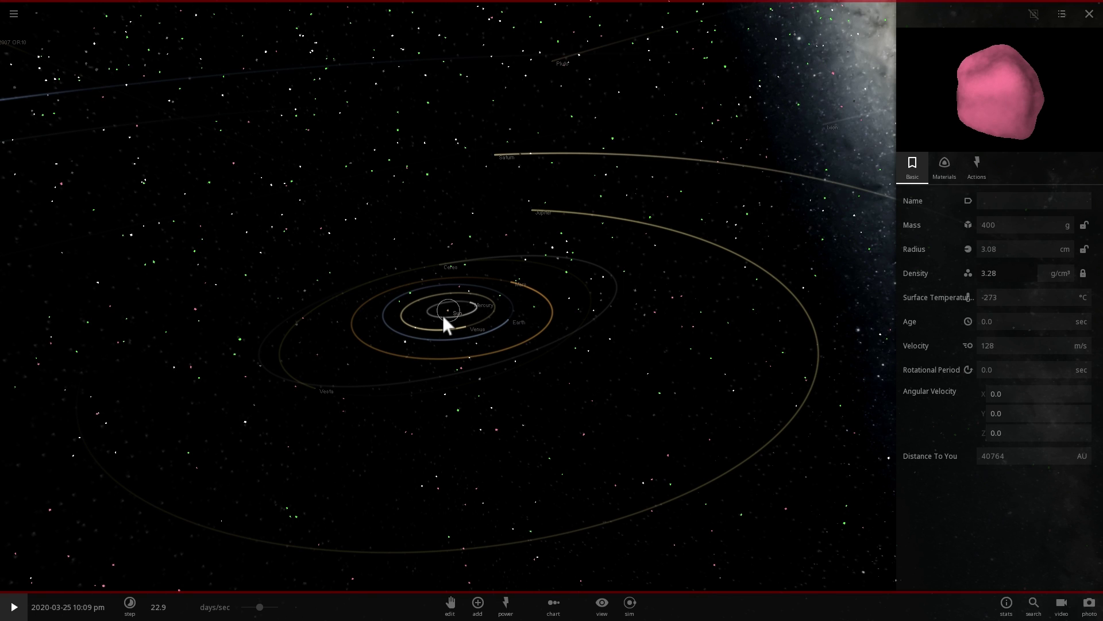
scroll(443, 316, up, 4)
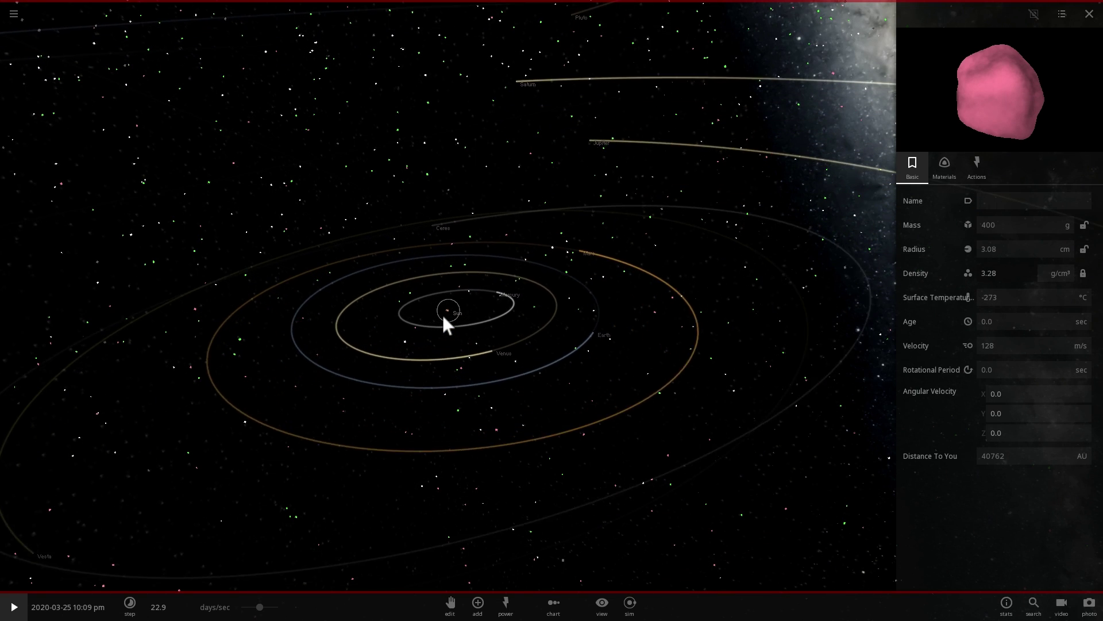
drag(443, 316, 452, 311)
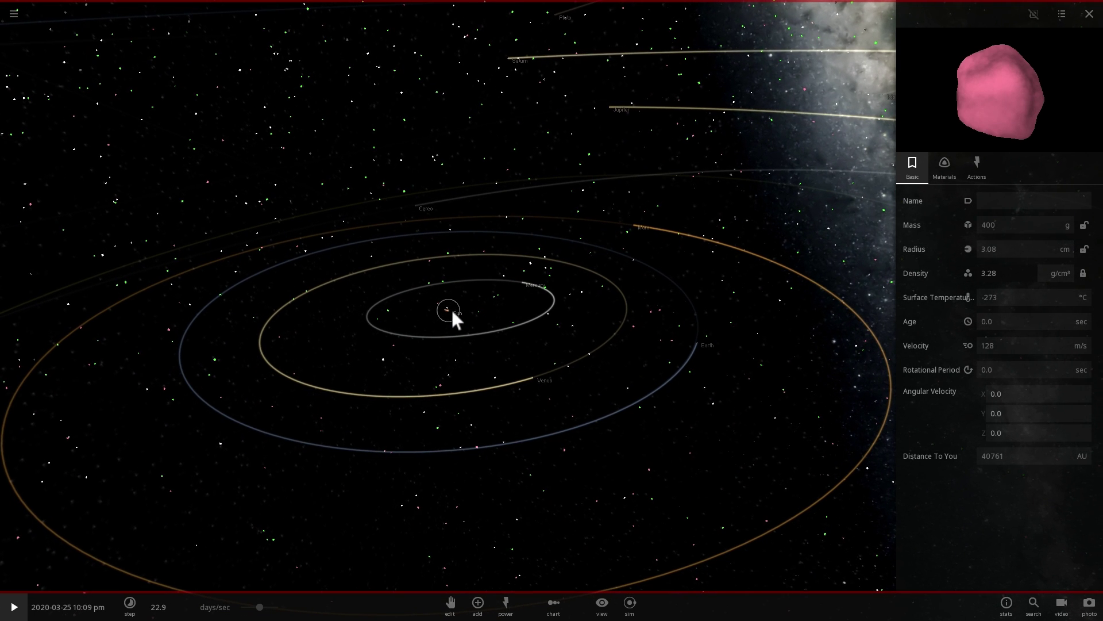
mouse_move(452, 311)
mouse_down()
mouse_move(478, 370)
mouse_move(530, 339)
mouse_move(509, 312)
mouse_move(460, 314)
mouse_up()
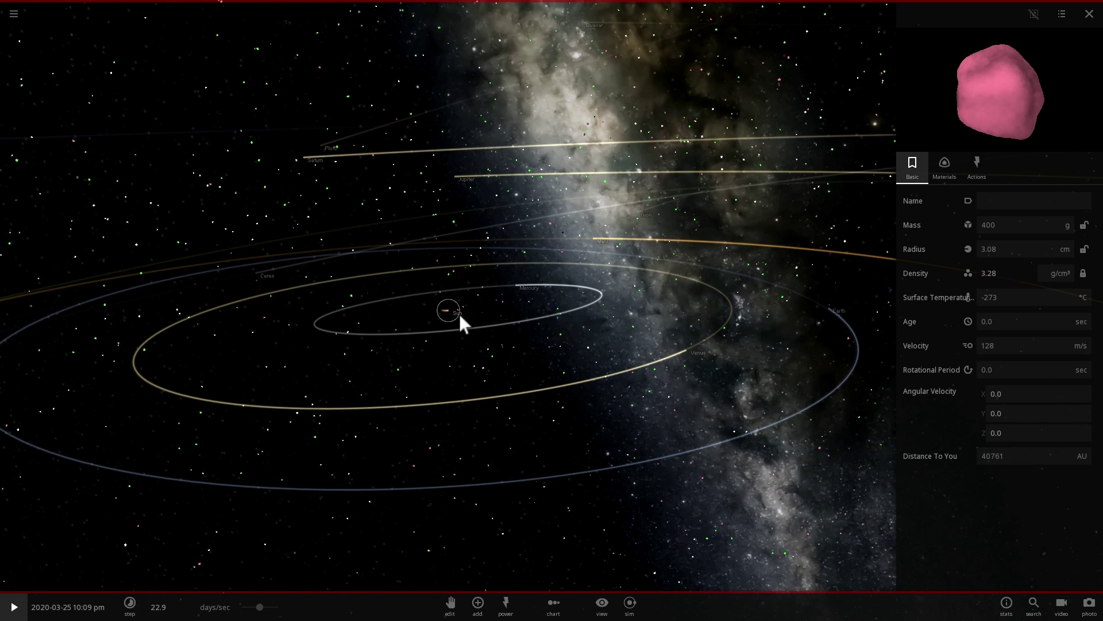
mouse_move(460, 314)
mouse_down()
mouse_move(414, 317)
mouse_move(445, 314)
mouse_up()
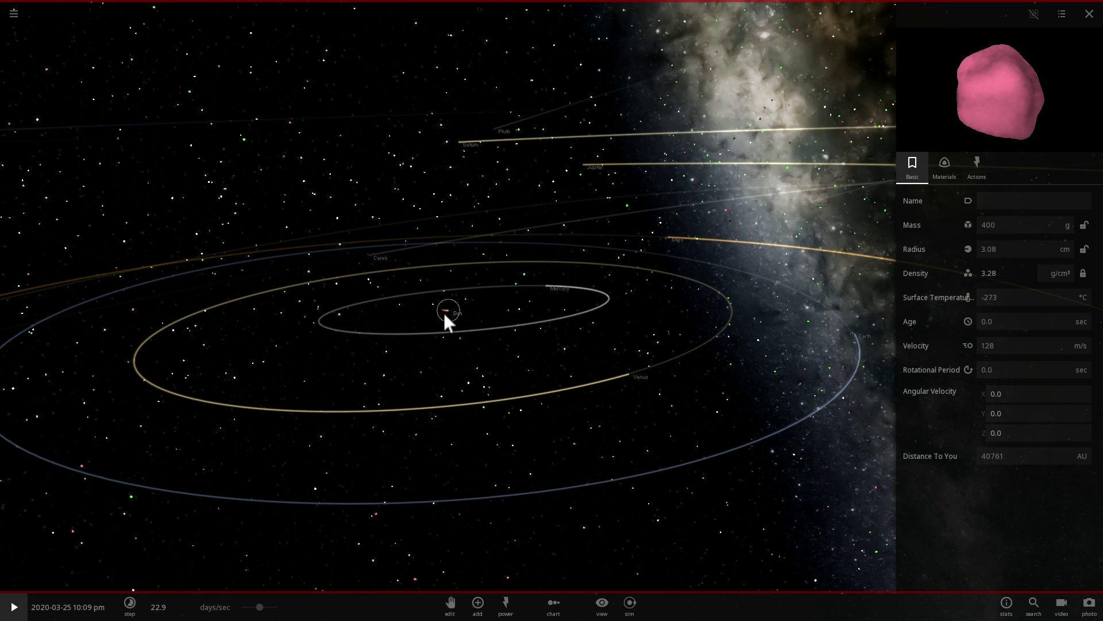
mouse_move(445, 315)
mouse_down()
mouse_move(423, 313)
mouse_move(446, 311)
mouse_up()
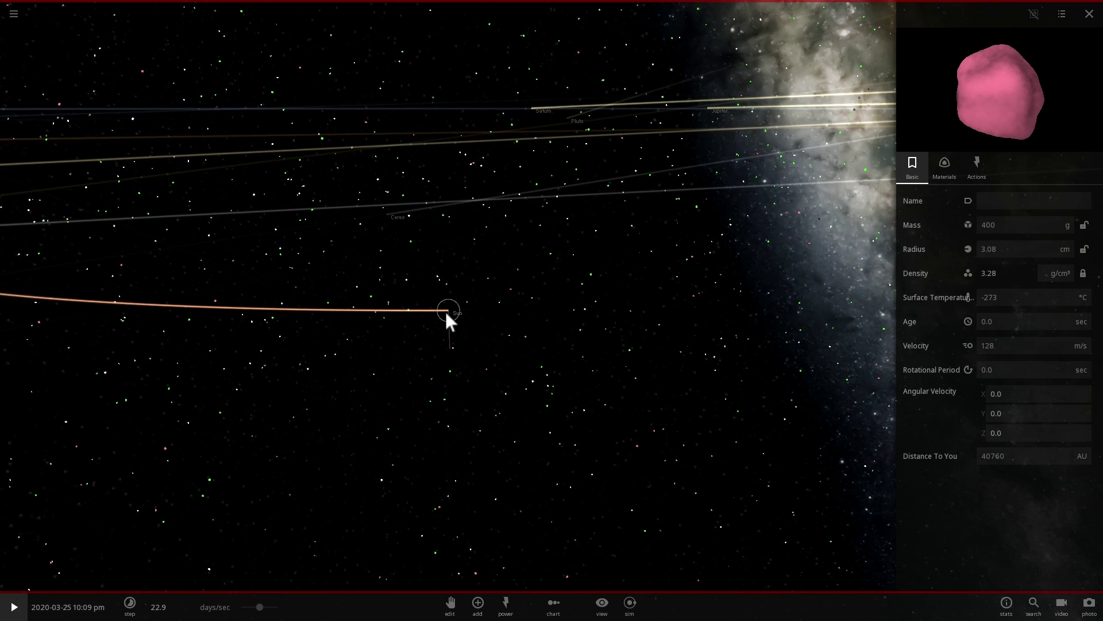
Select the trans-Neptunian object 2005 PR21 and examine its position relative to the planets' orbital plane
scroll(446, 312, down, 5)
drag(446, 309, 316, 295)
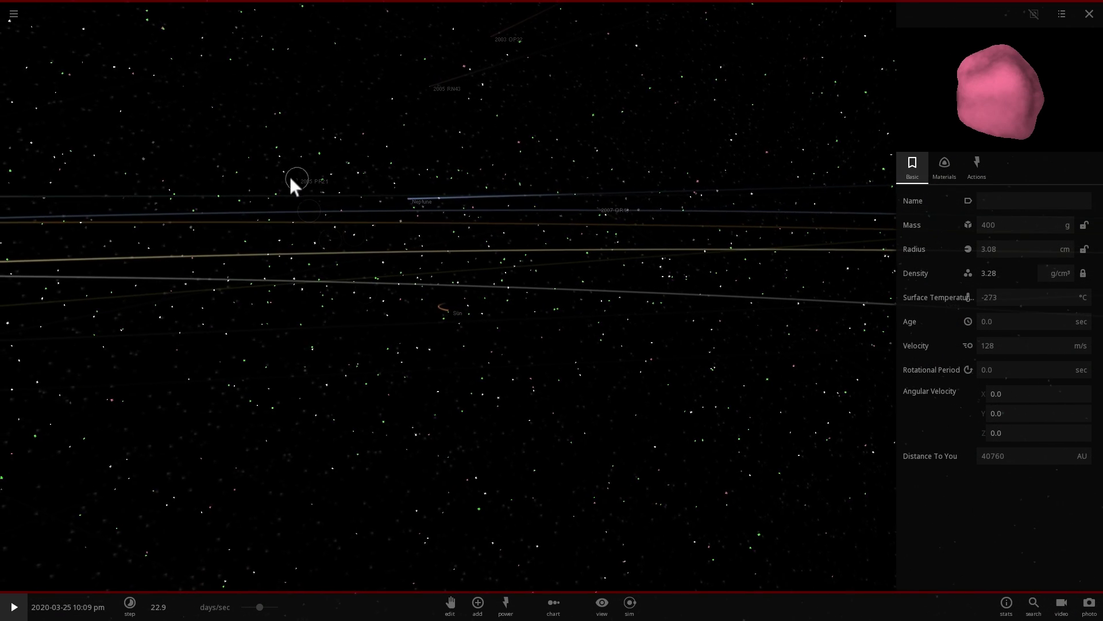
click(292, 180)
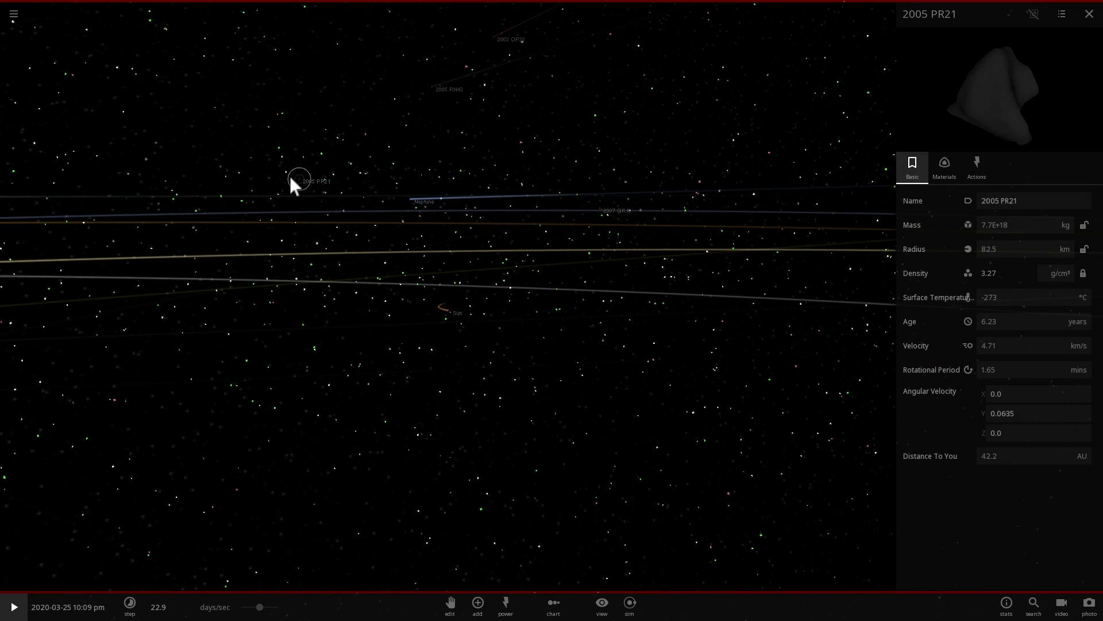
drag(356, 265, 367, 233)
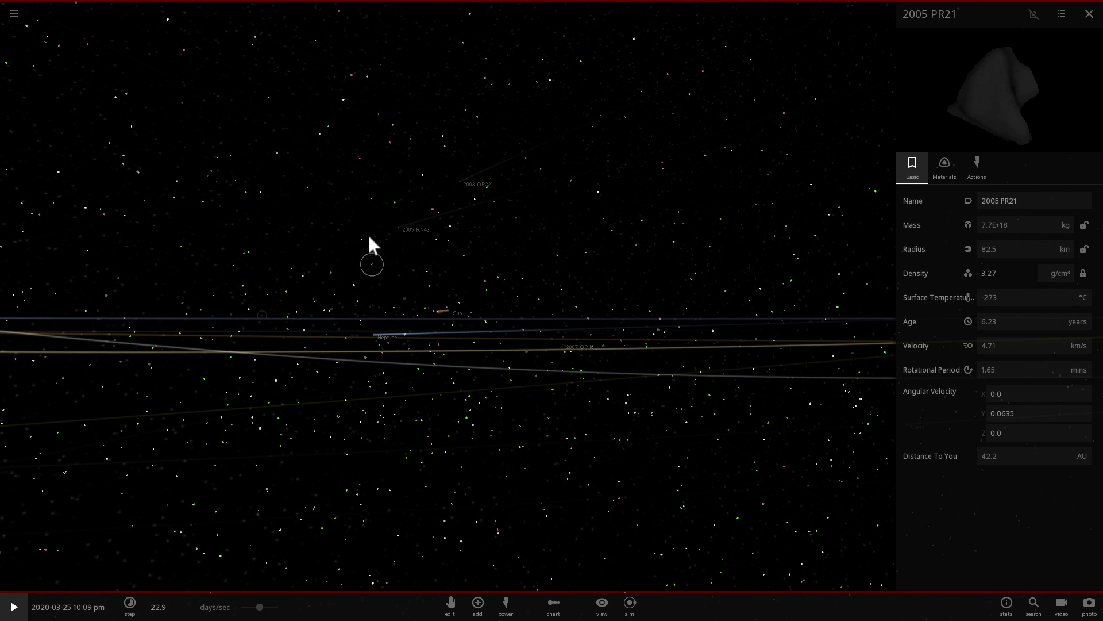
drag(347, 249, 582, 144)
Select another pink particle and examine the planetary system's size against the entire torus and sphere
click(298, 107)
click(660, 156)
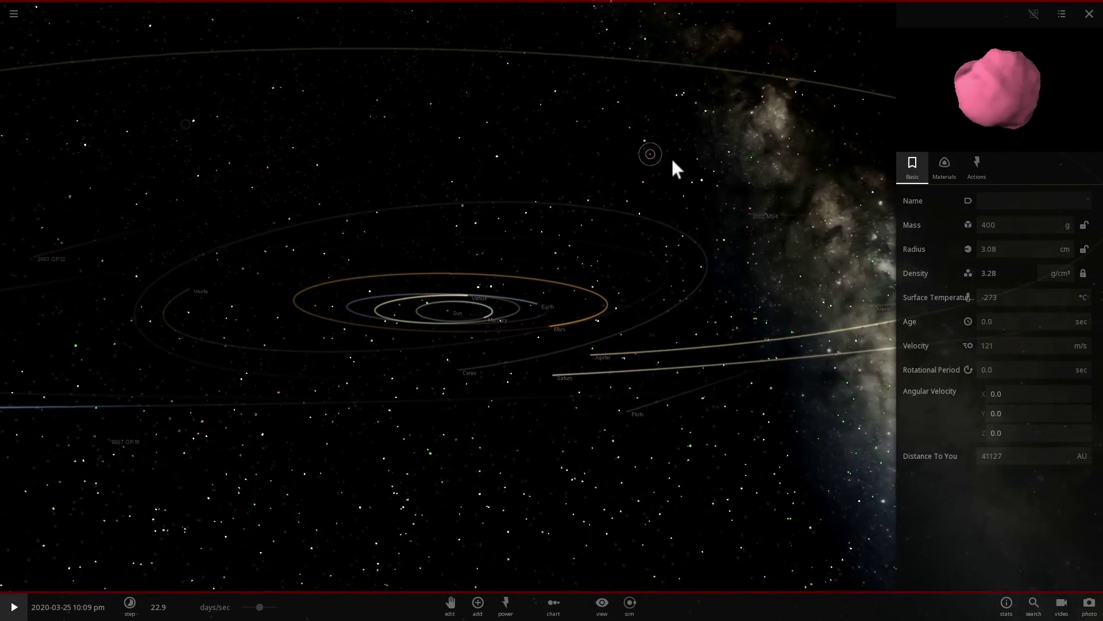
scroll(644, 255, down, 5)
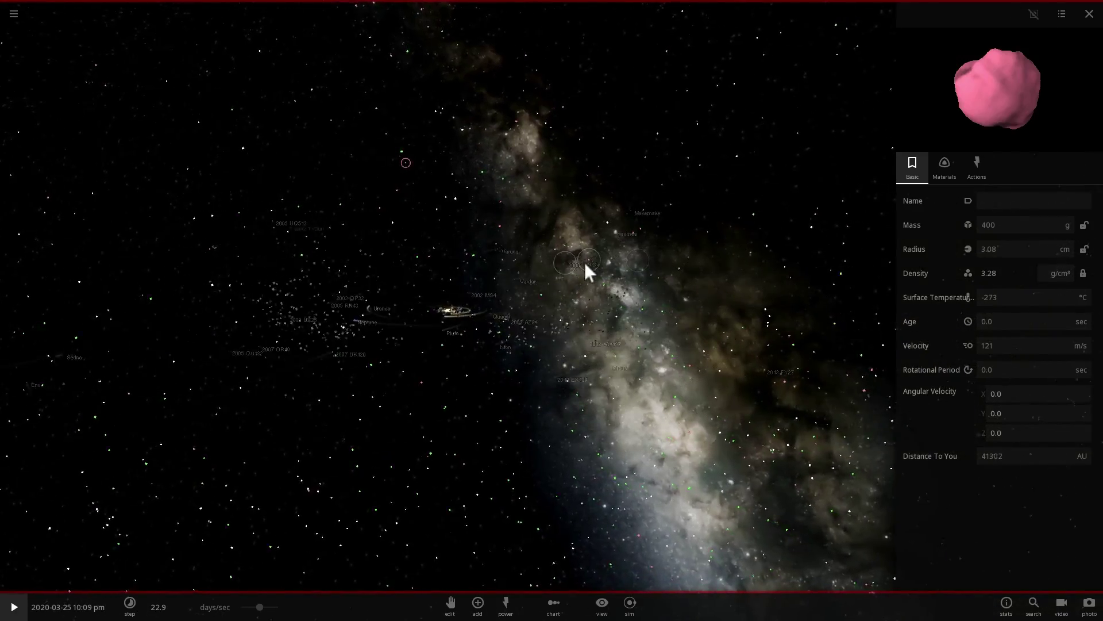
drag(584, 262, 657, 327)
scroll(625, 314, down, 8)
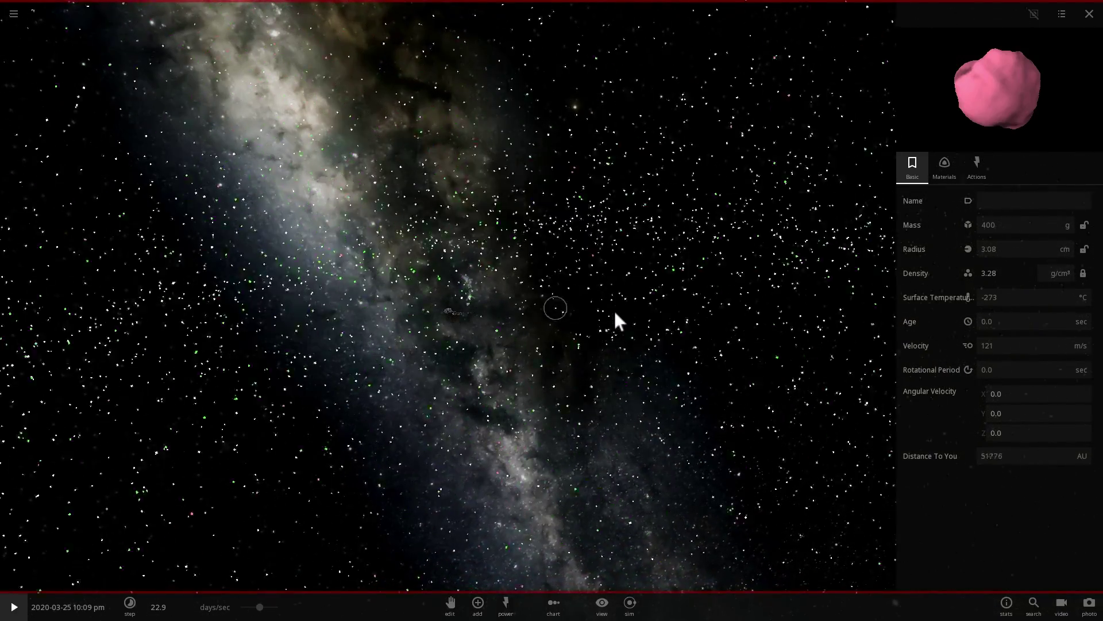
drag(588, 304, 620, 301)
scroll(611, 309, down, 5)
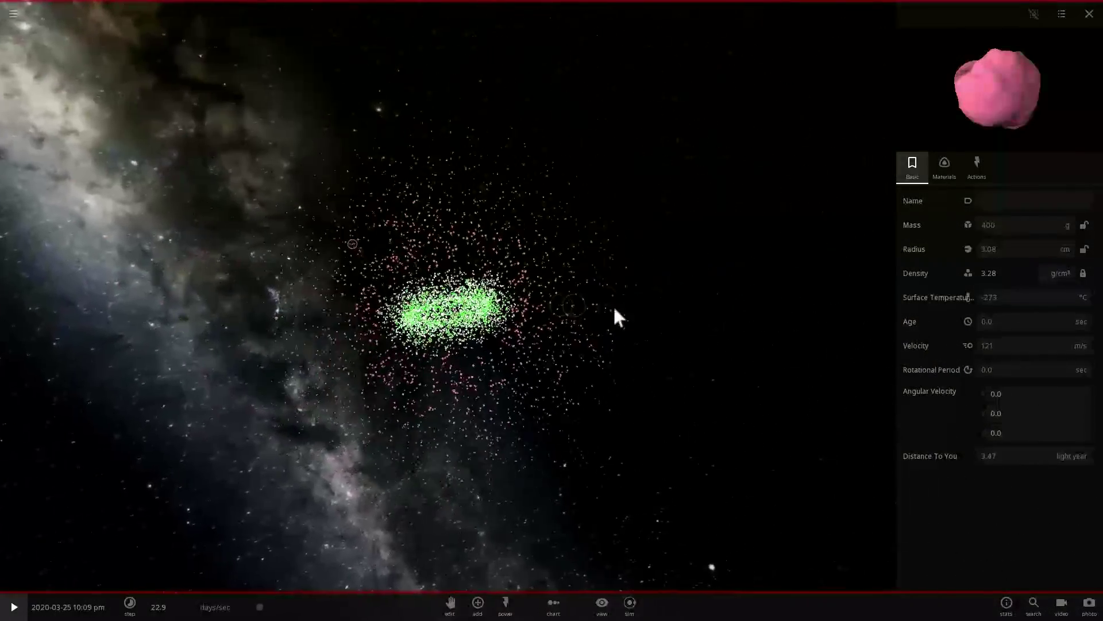
Select Proxima Centauri and compare its orbit with the extent of the whole particle cloud
click(596, 293)
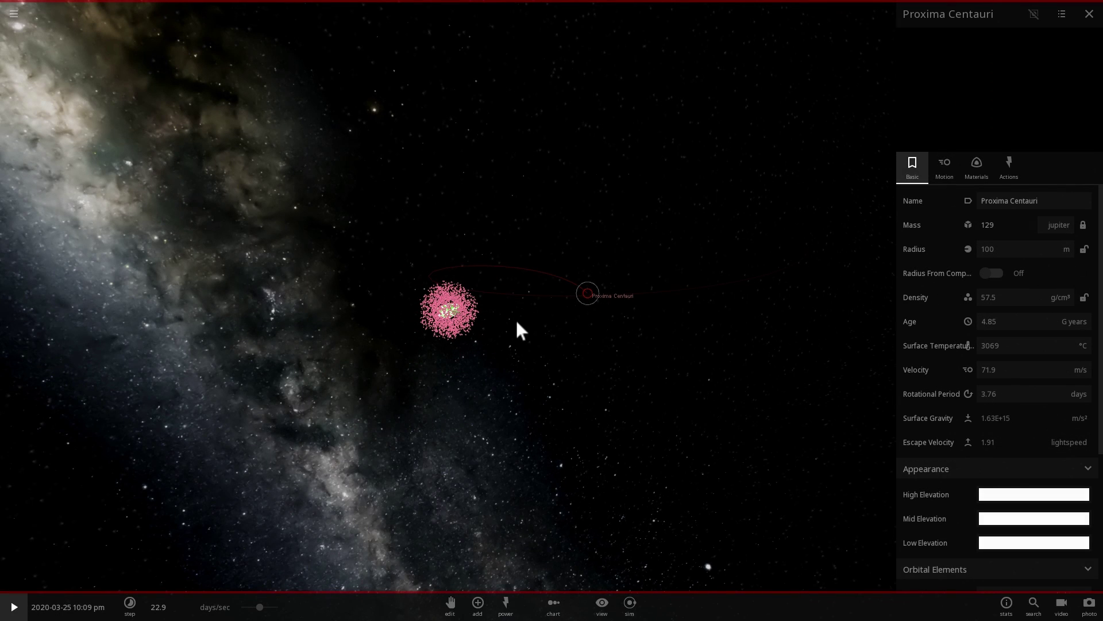
scroll(566, 322, up, 3)
drag(566, 322, 588, 312)
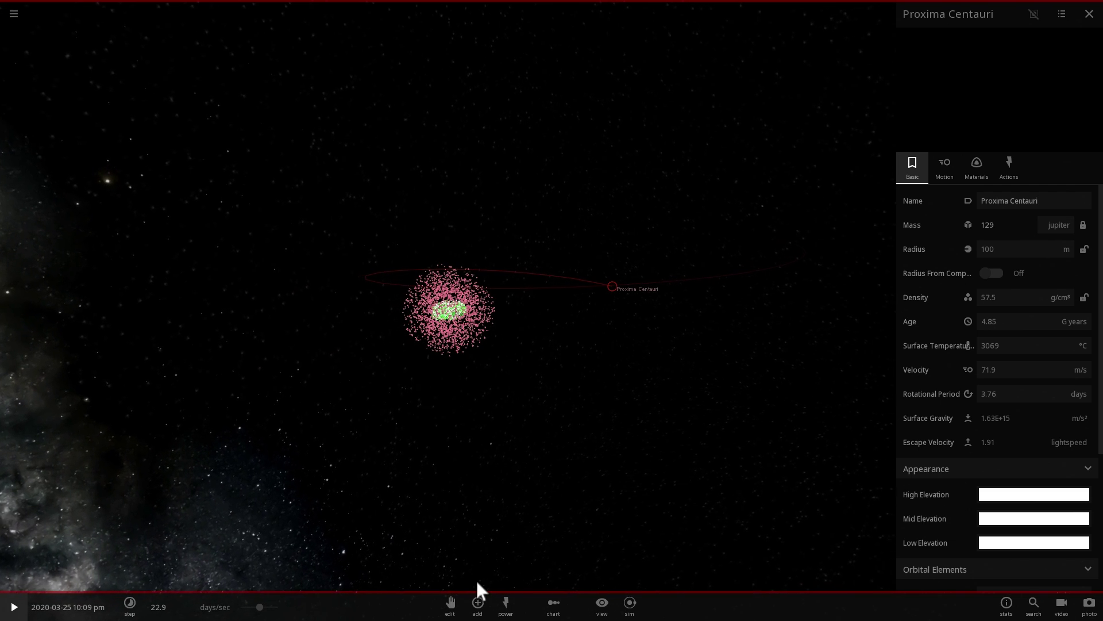
Add the Sagittarius A* black hole in orbit mode around the Sun, far beyond Proxima Centauri's orbit
click(478, 602)
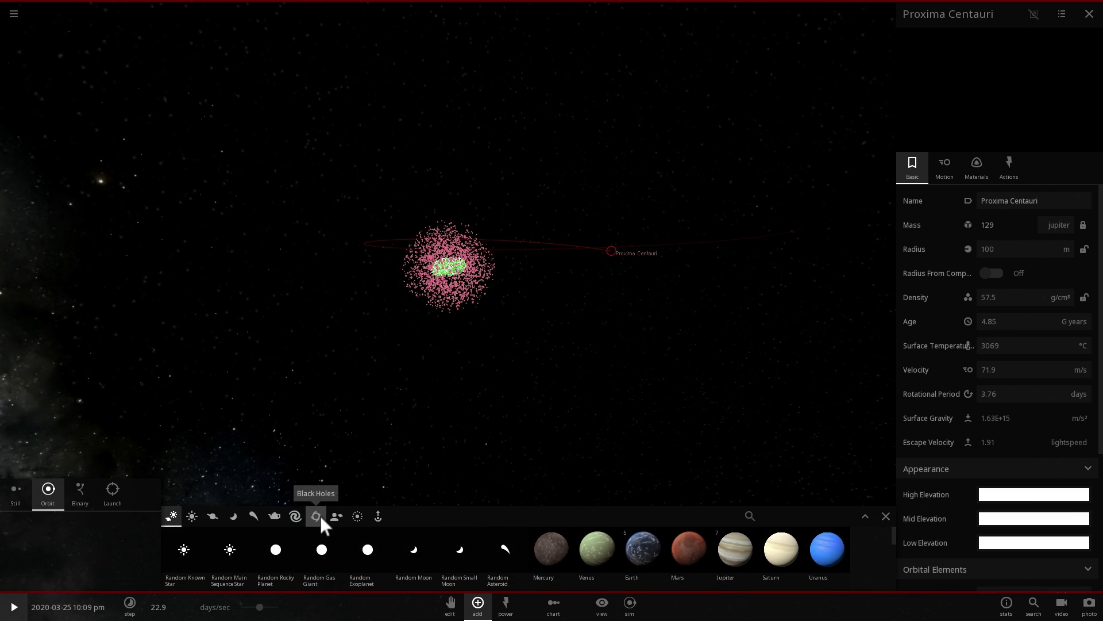
click(320, 516)
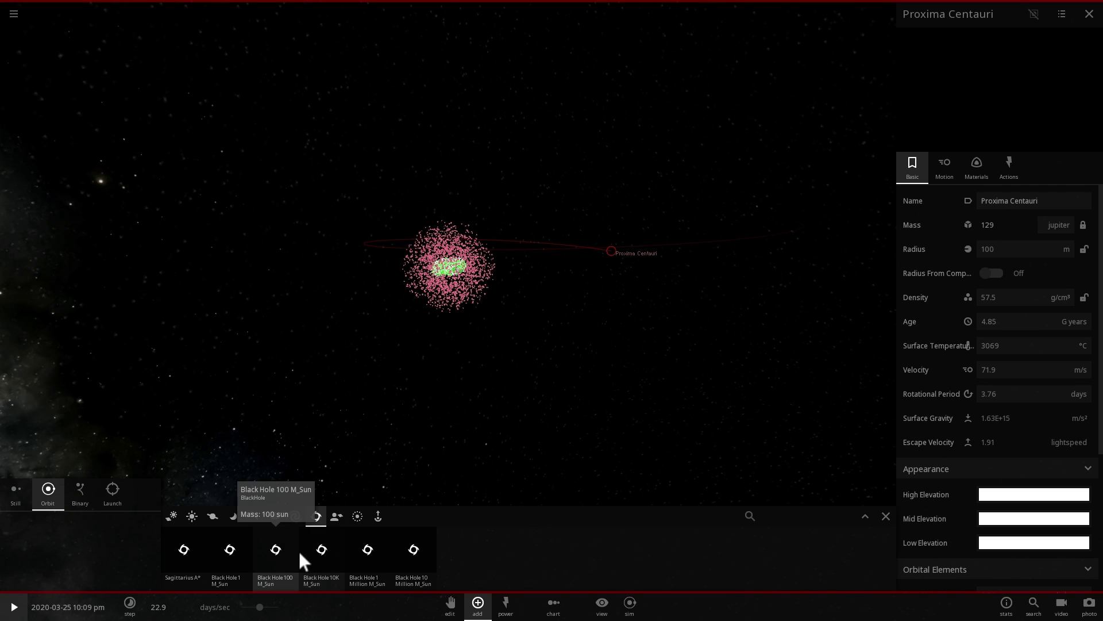
click(183, 551)
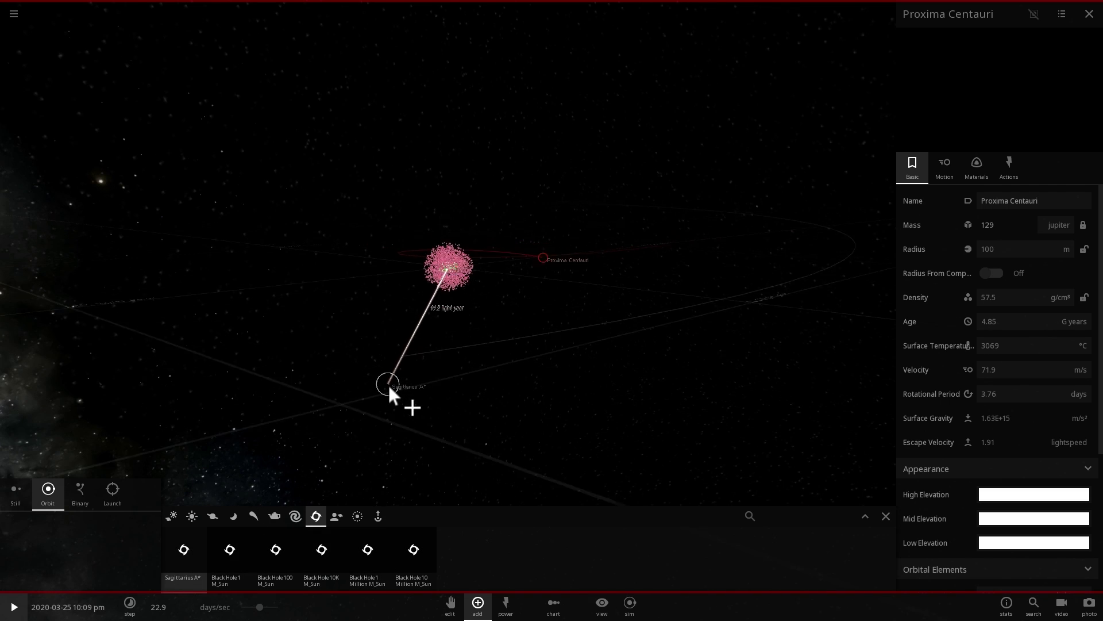
scroll(389, 385, down, 5)
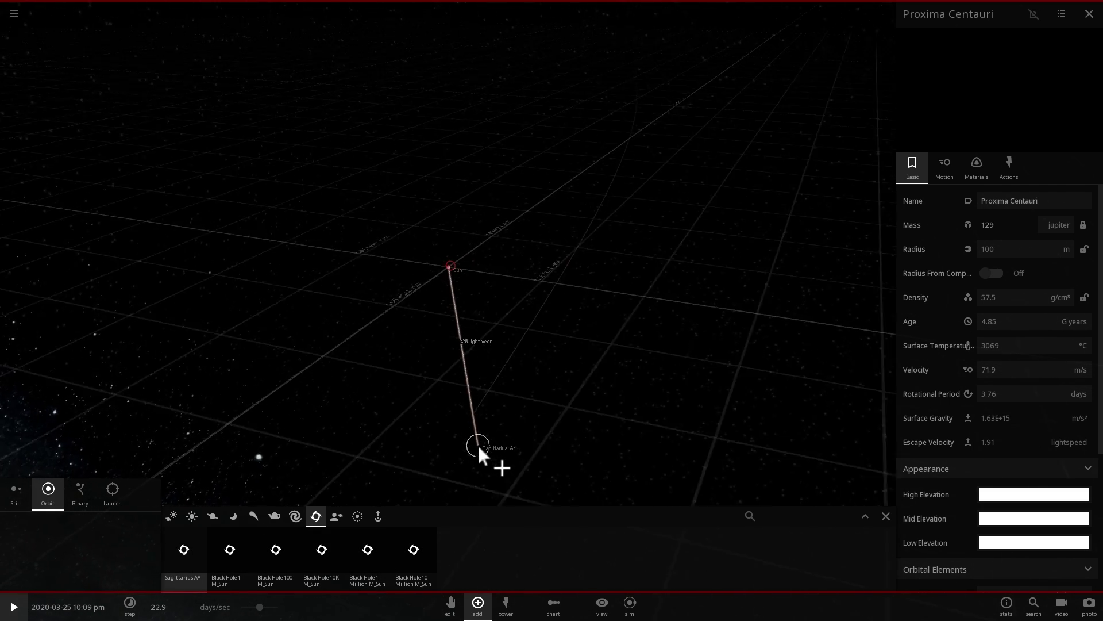
right_drag(478, 446, 546, 459)
scroll(635, 433, down, 2)
scroll(636, 432, down, 5)
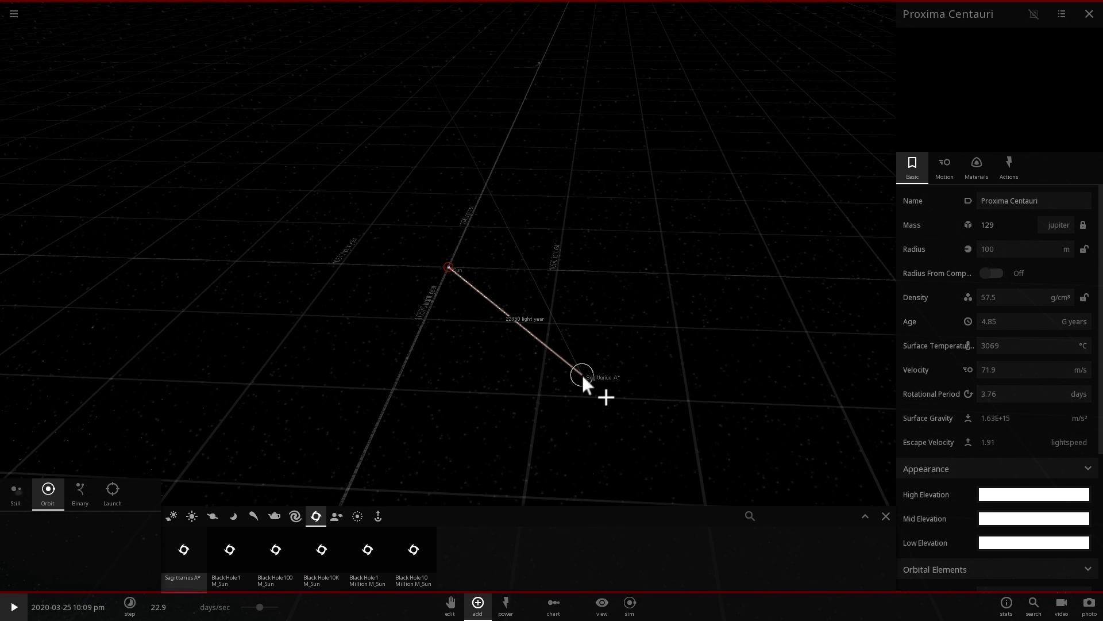
click(582, 374)
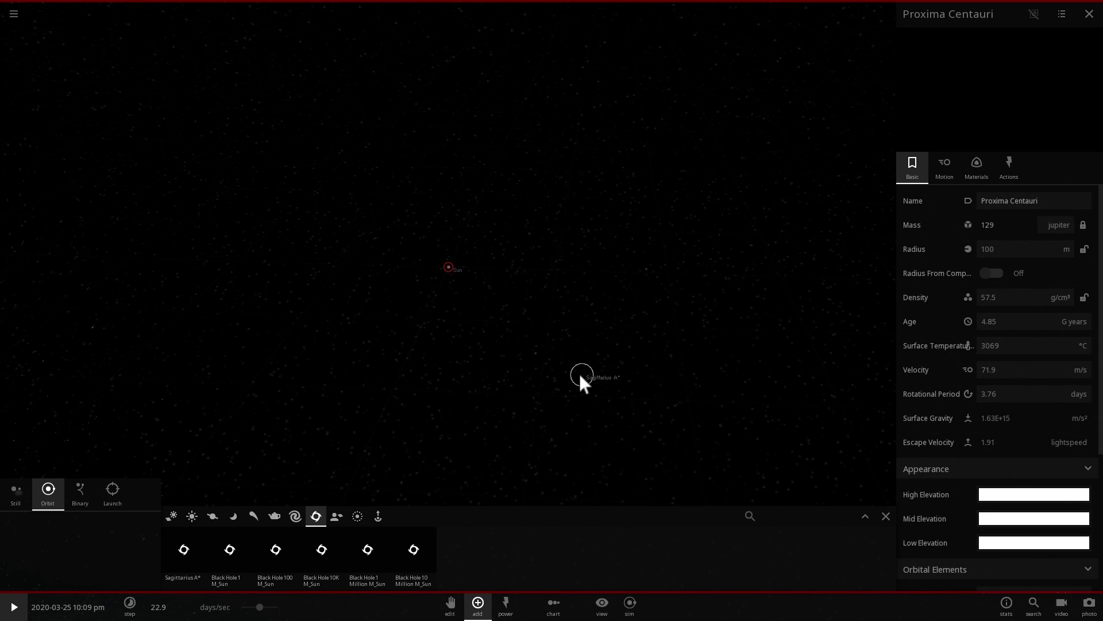
Return to the particle cloud around the Sun and set the simulation speed to 29.6 days/sec
click(452, 268)
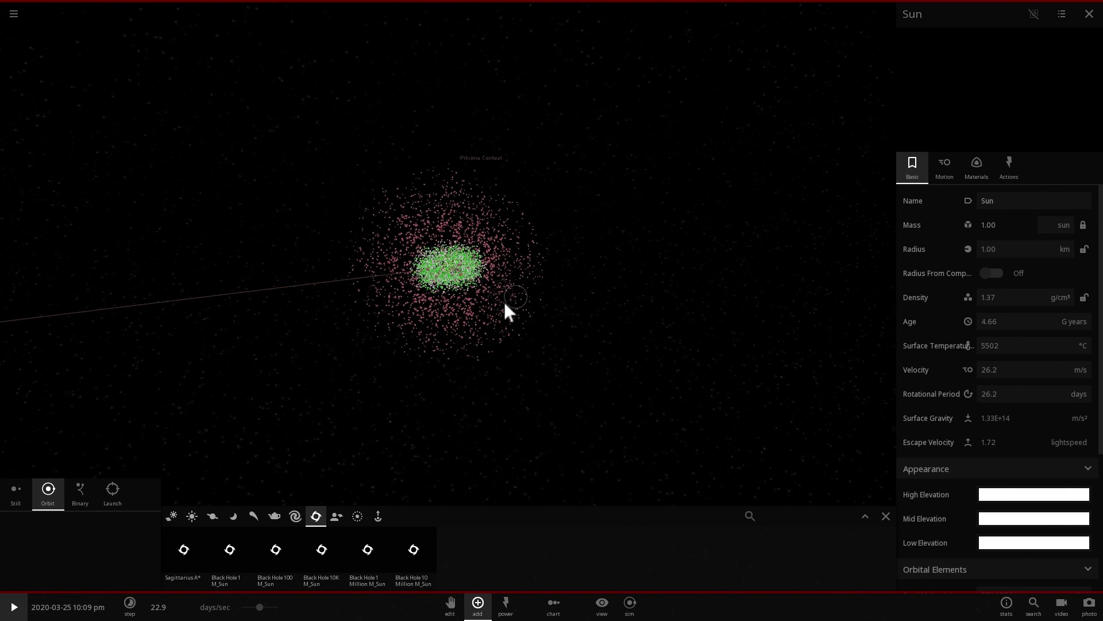
click(512, 308)
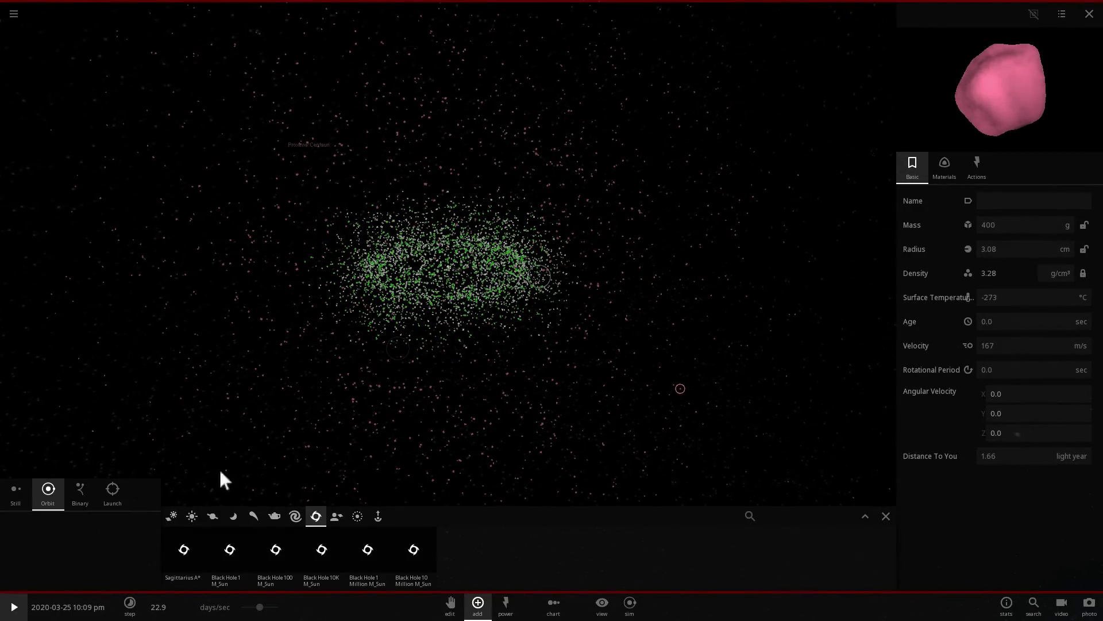
drag(259, 607, 266, 607)
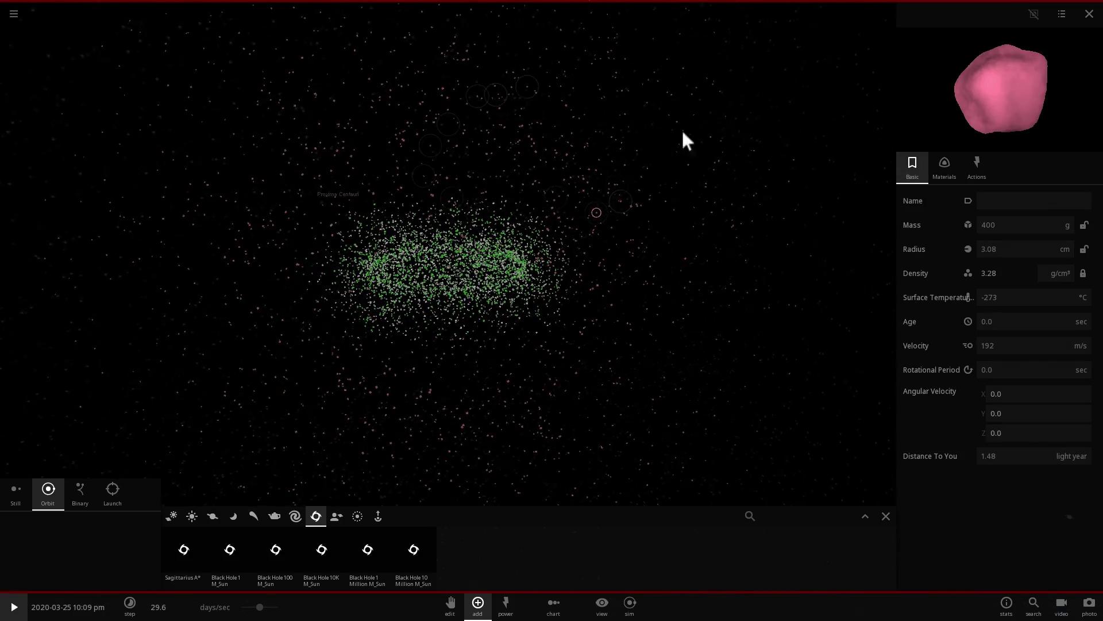
Select green torus and pink sphere particles in turn to compare the inner and outer cloud around the Sun
click(457, 281)
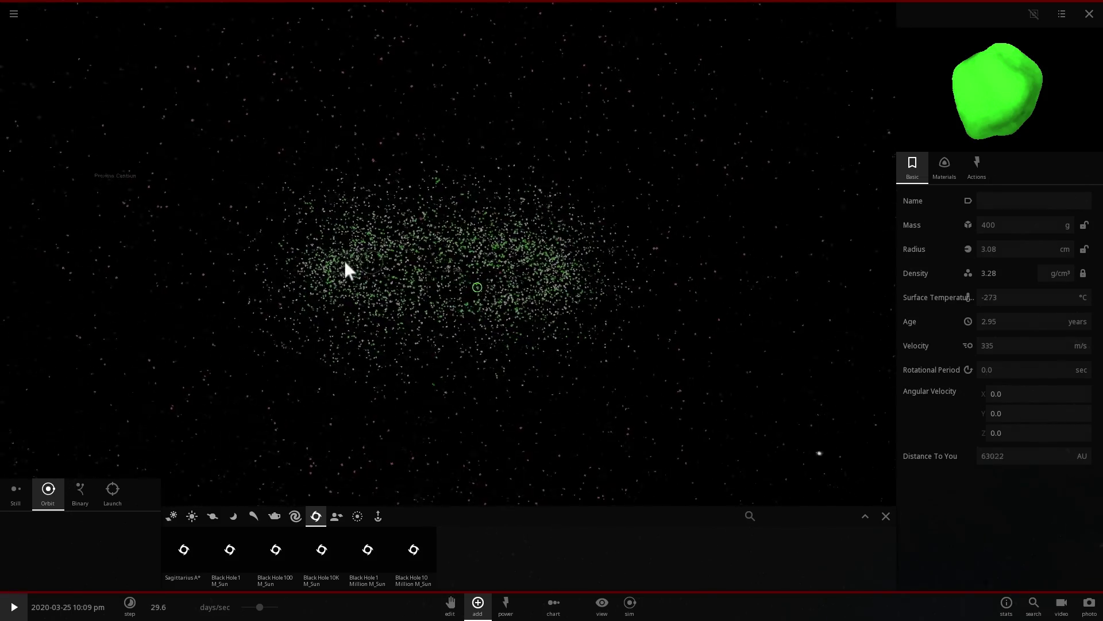
scroll(424, 273, up, 3)
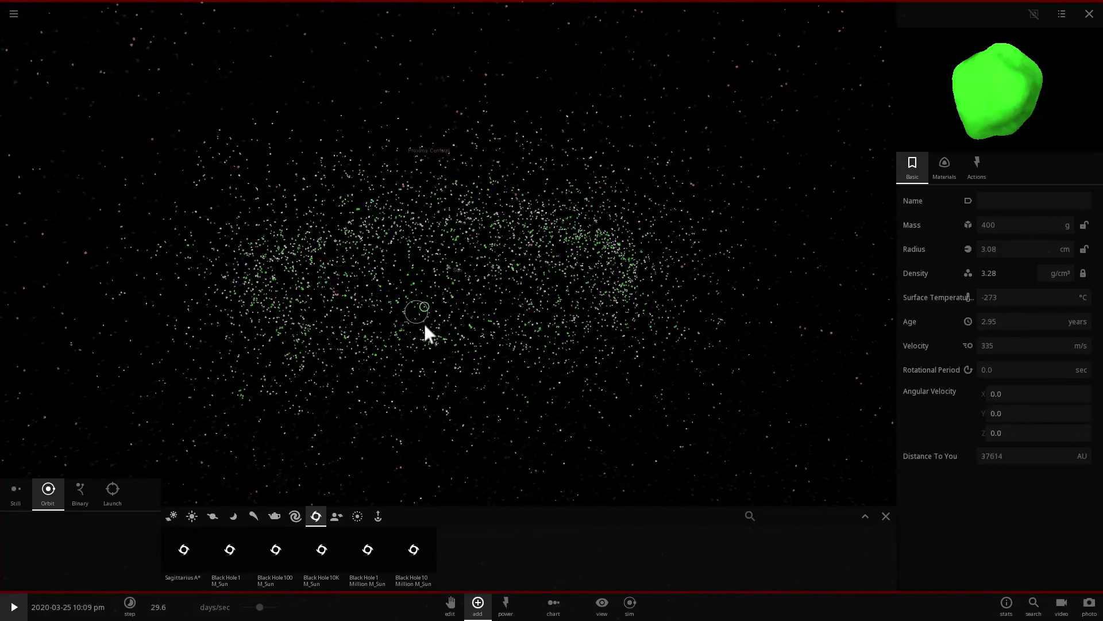
scroll(424, 323, down, 3)
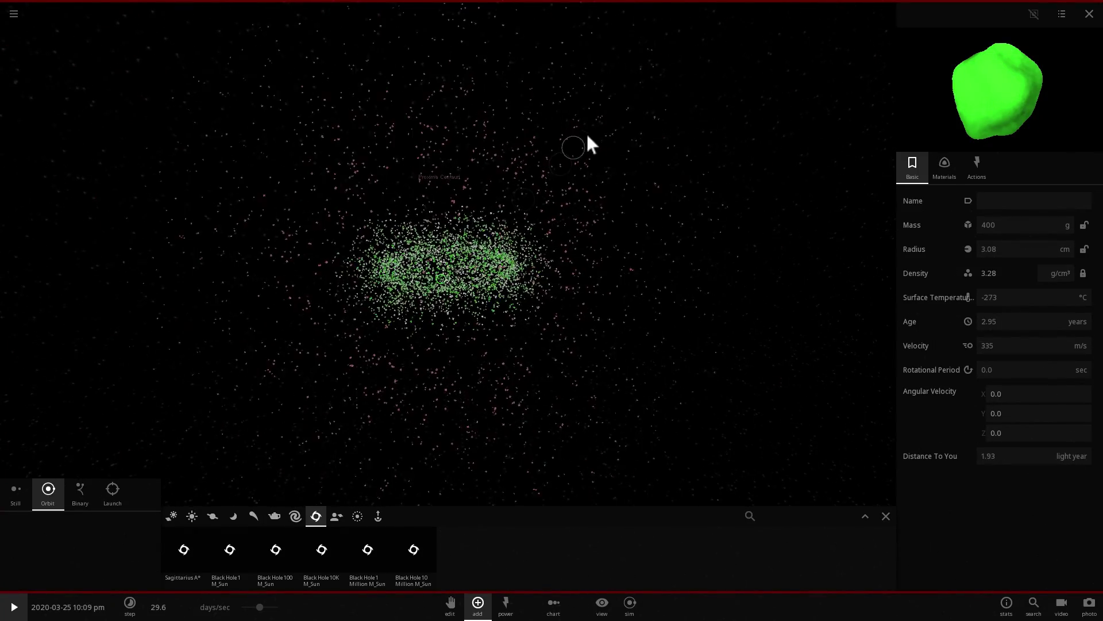
click(579, 162)
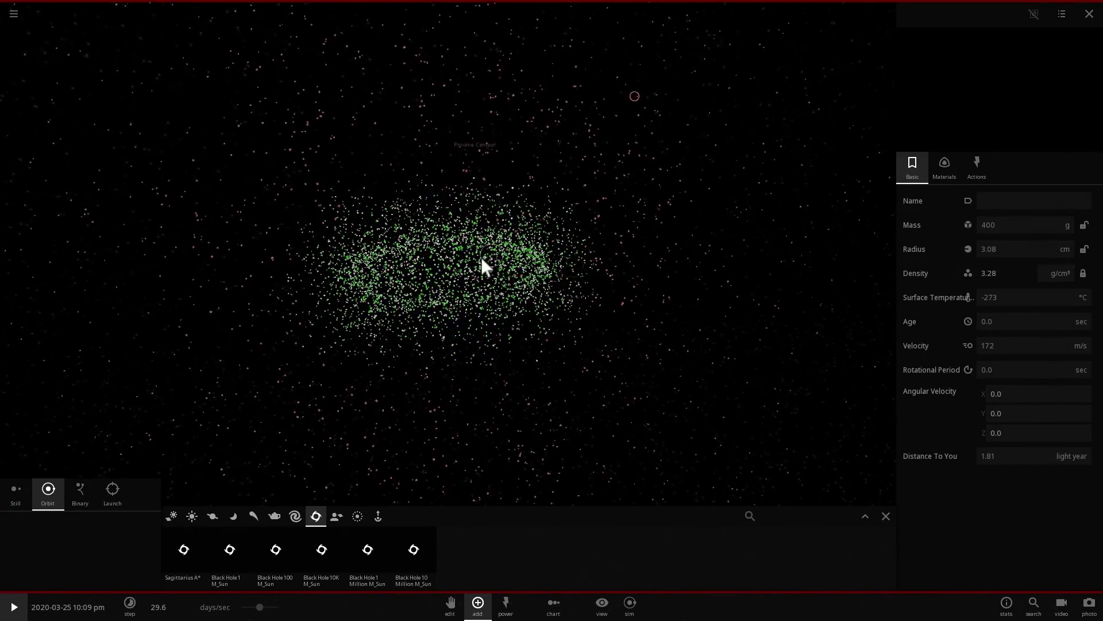
click(650, 191)
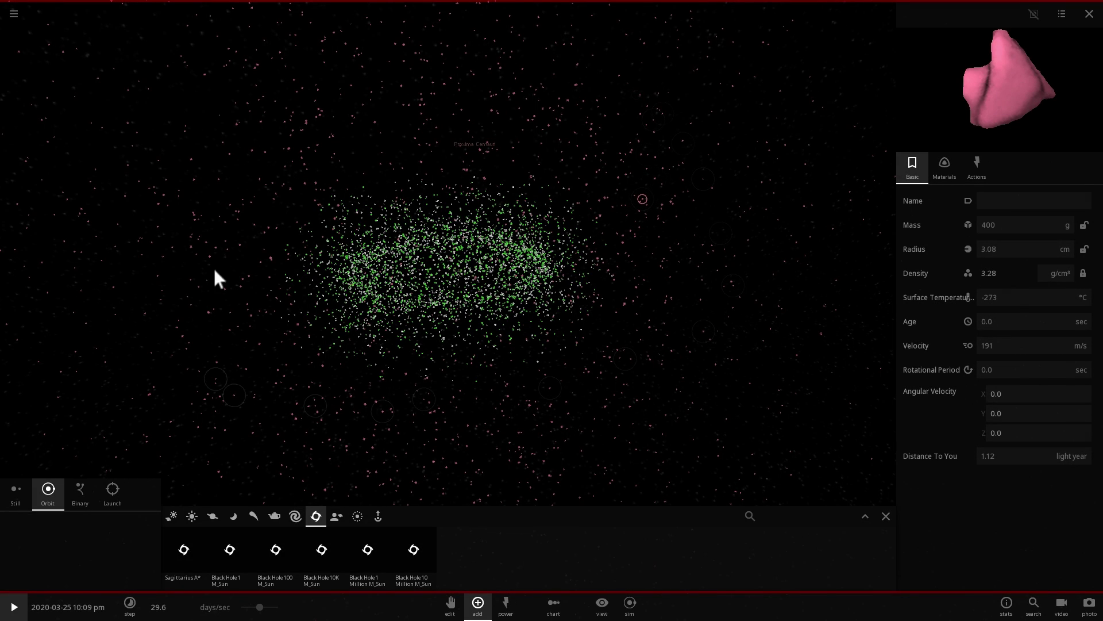
click(490, 296)
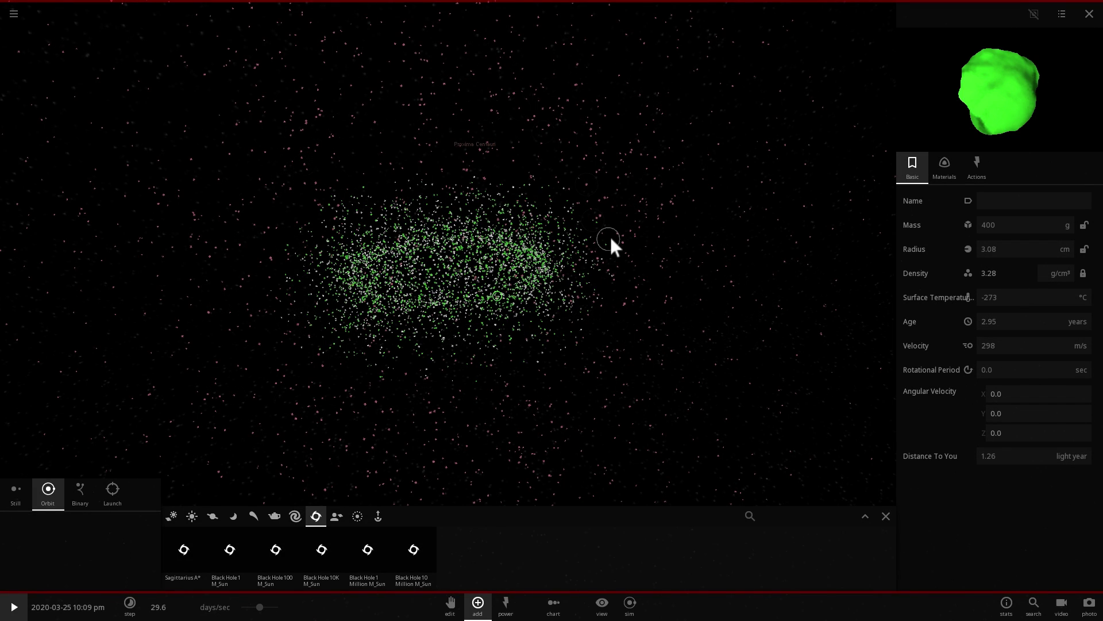
scroll(446, 285, up, 5)
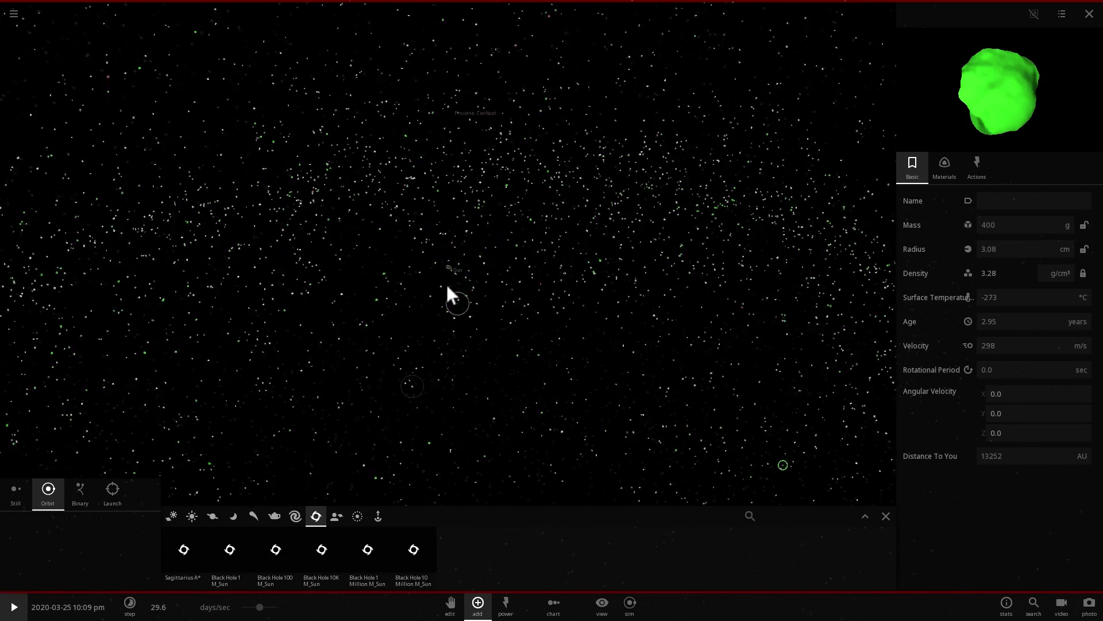
Examine the planets and the outer dwarf planets from within the particle cloud around the Sun
right_drag(447, 284, 477, 294)
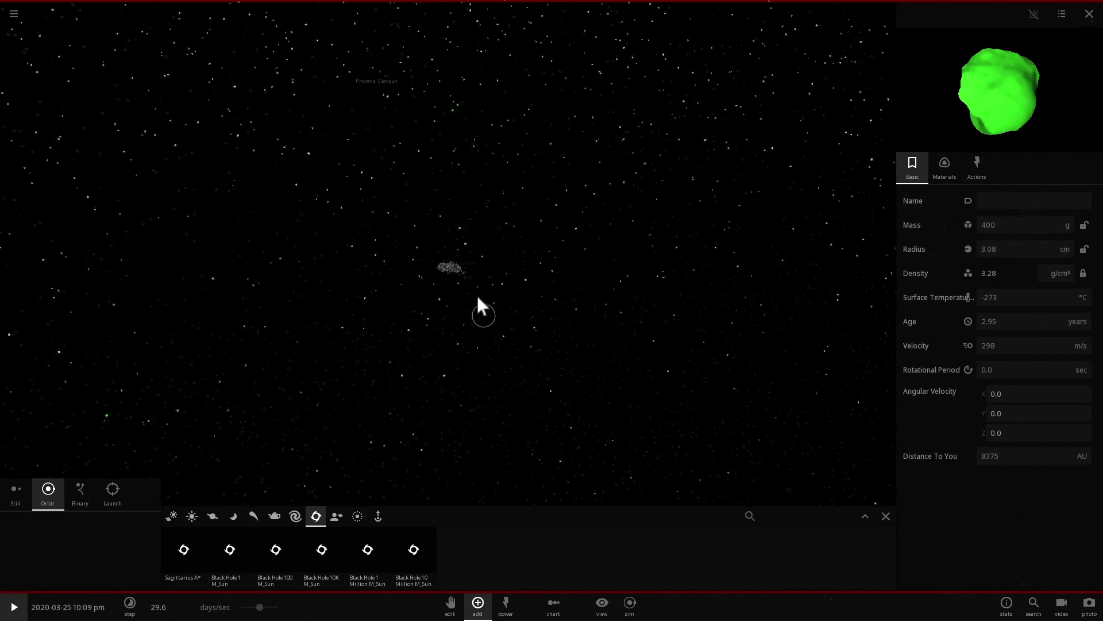
scroll(477, 305, up, 3)
scroll(472, 292, up, 5)
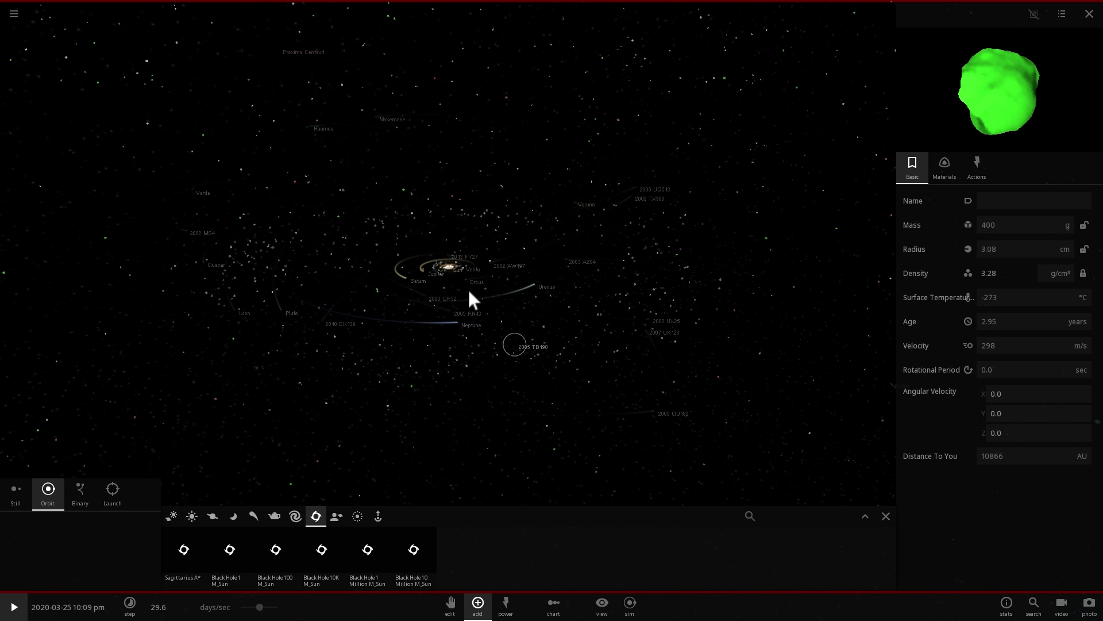
right_drag(472, 288, 496, 282)
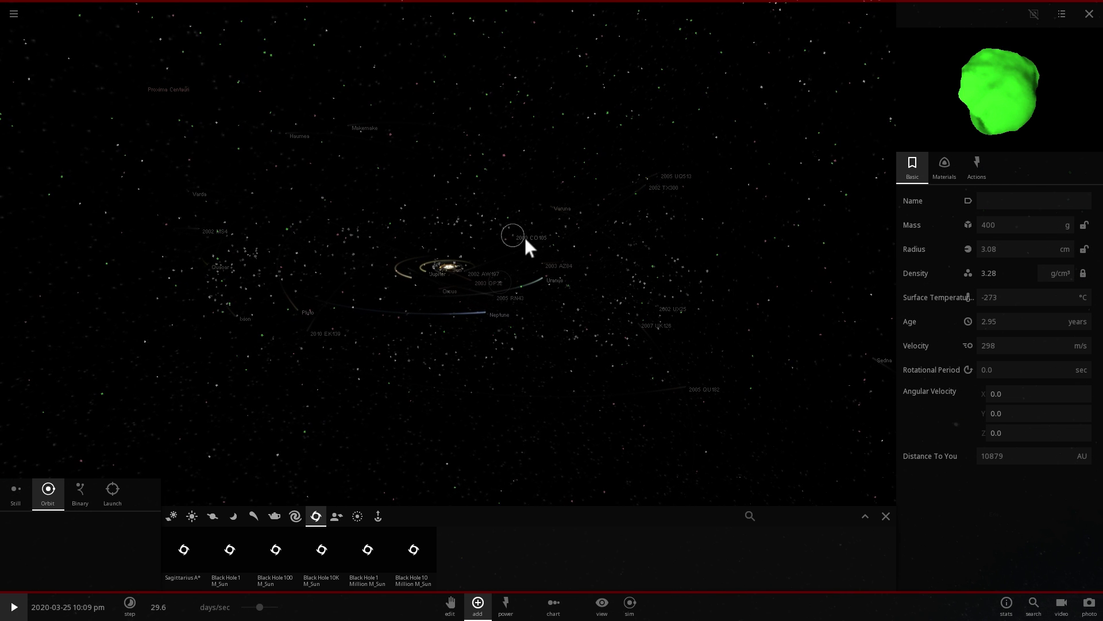
right_drag(482, 257, 516, 251)
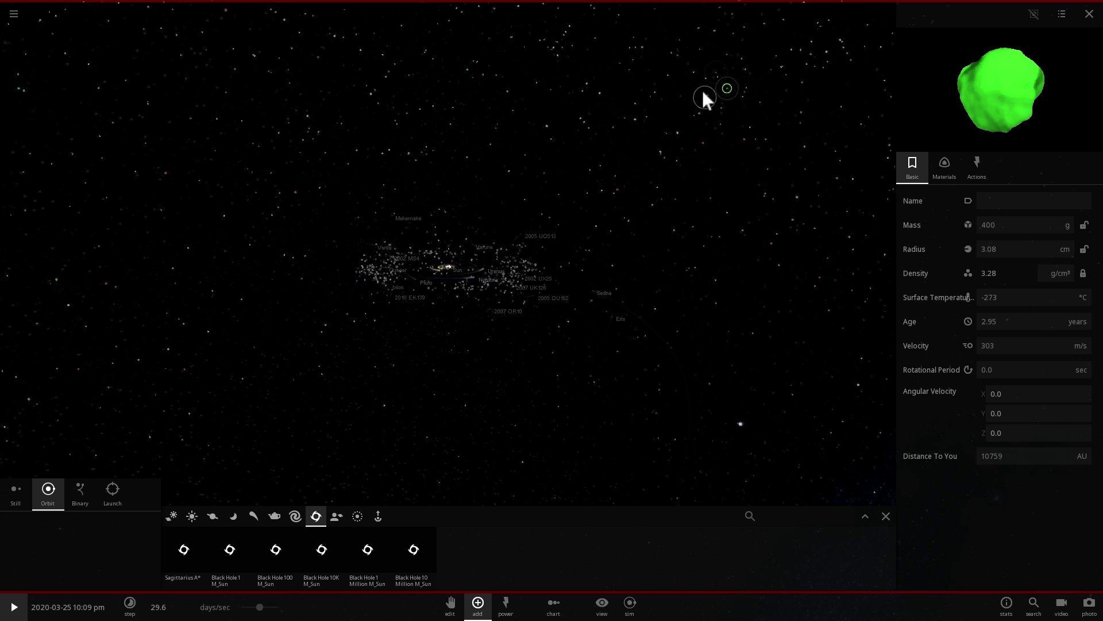
scroll(703, 93, down, 3)
right_drag(588, 113, 603, 107)
Inspect the iron, silicate, water and hydrogen composition of the selected green torus particle
click(944, 167)
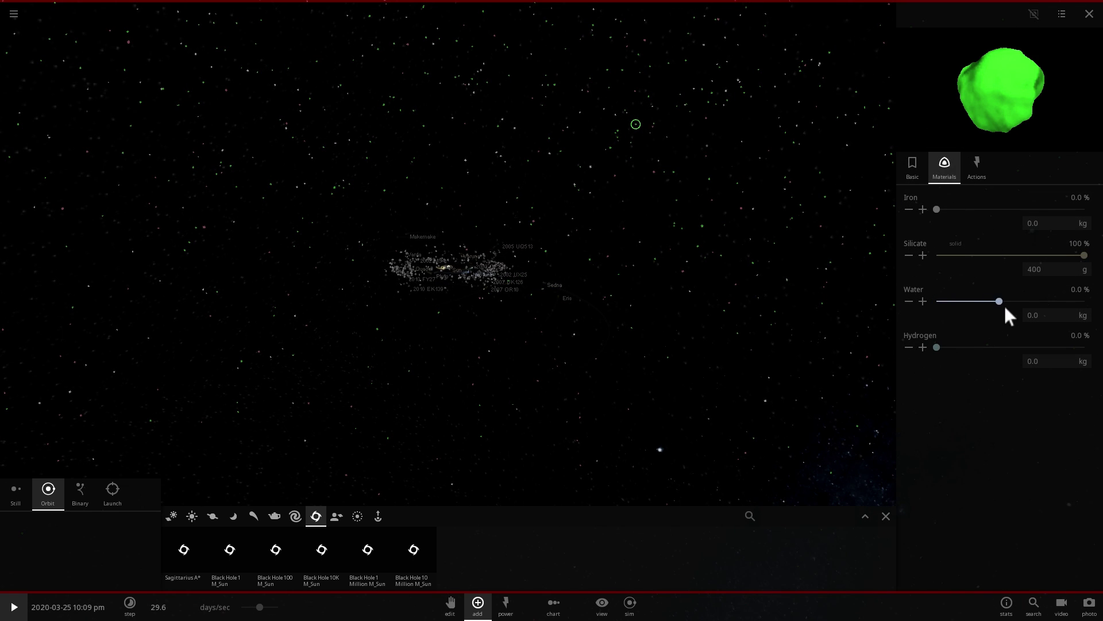
drag(1006, 306, 1075, 305)
drag(946, 259, 912, 259)
drag(1084, 255, 1070, 300)
drag(535, 225, 642, 226)
right_drag(672, 239, 690, 249)
scroll(688, 248, down, 5)
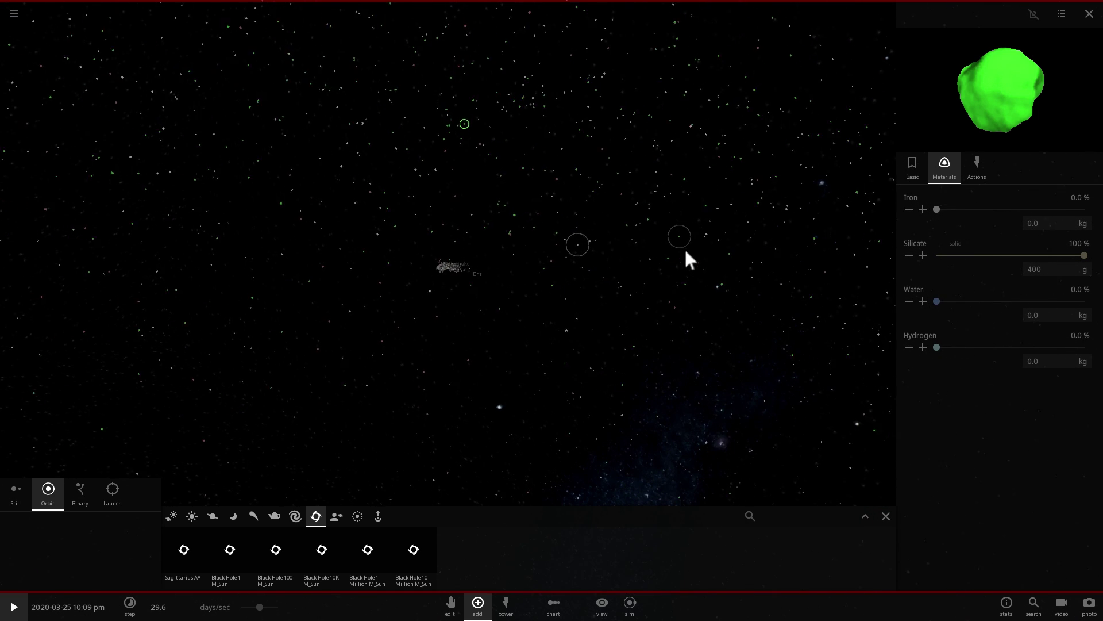
Select other green particles and examine the full extent of the inner torus
click(658, 226)
right_drag(658, 226, 673, 236)
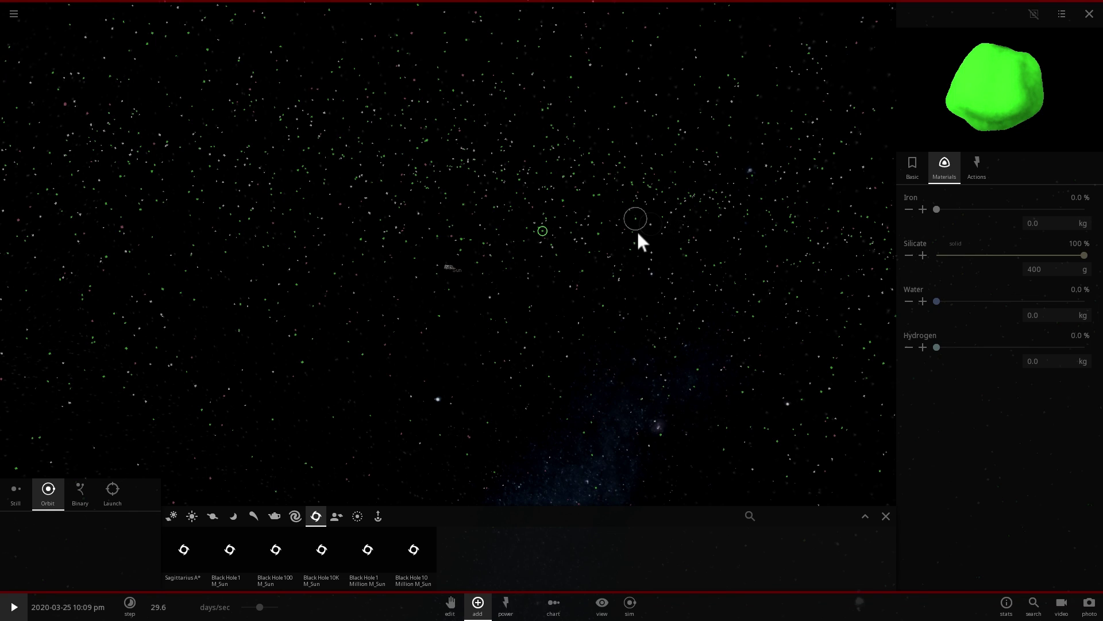
right_drag(638, 230, 680, 251)
scroll(540, 250, down, 3)
right_drag(539, 251, 553, 265)
click(498, 304)
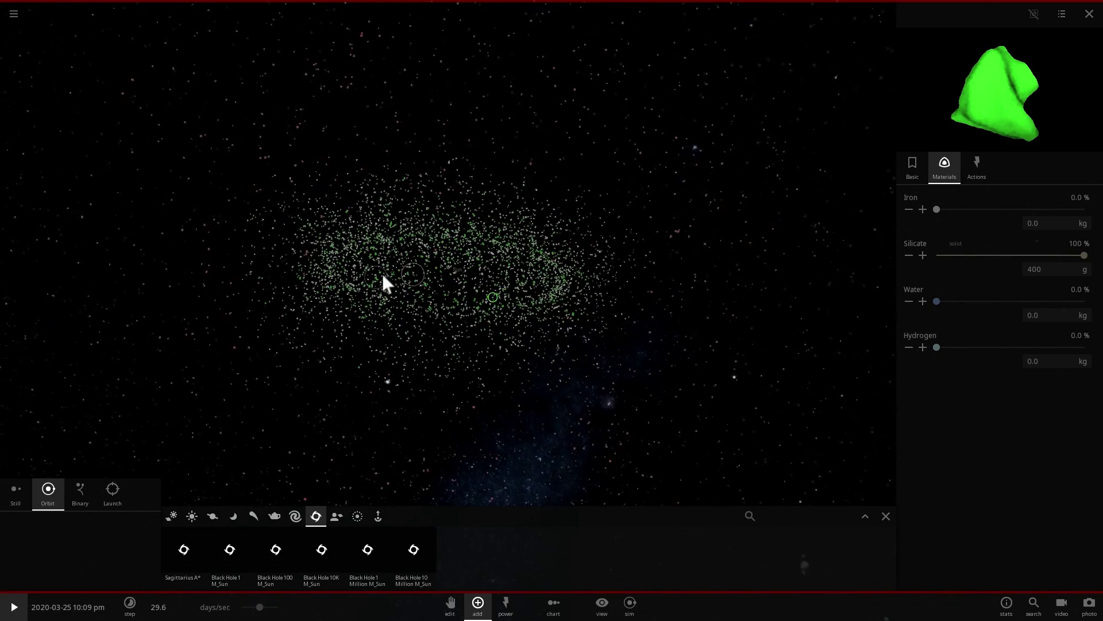
Select the Sun and compare its whole cloud with the positions of Proxima Centauri and Sagittarius A*
click(441, 270)
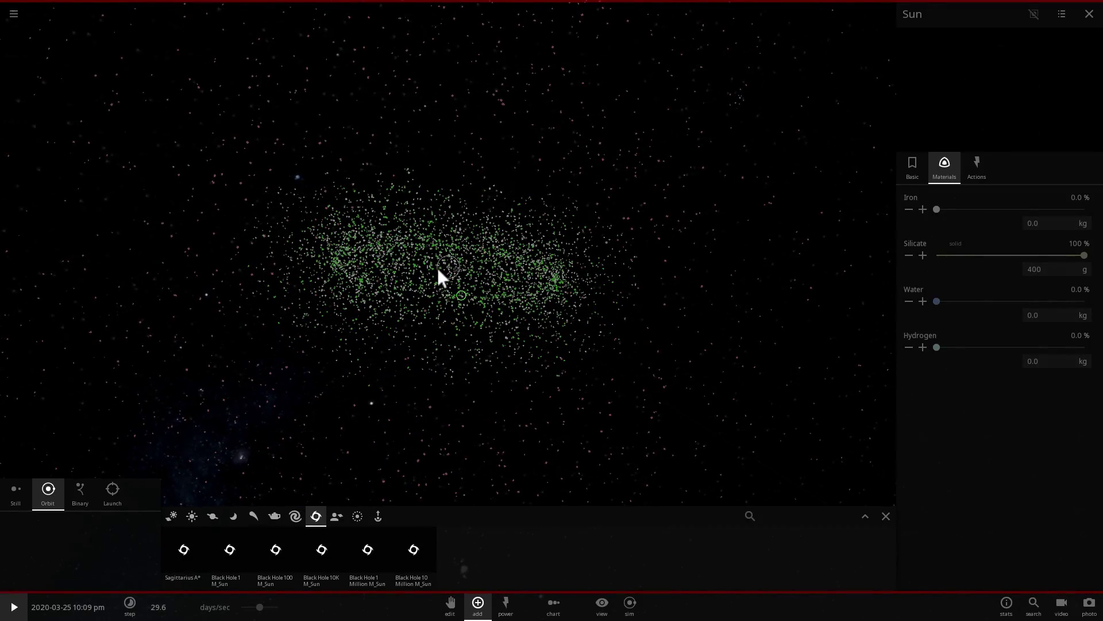
scroll(441, 271, down, 2)
right_drag(495, 282, 640, 323)
scroll(646, 321, down, 6)
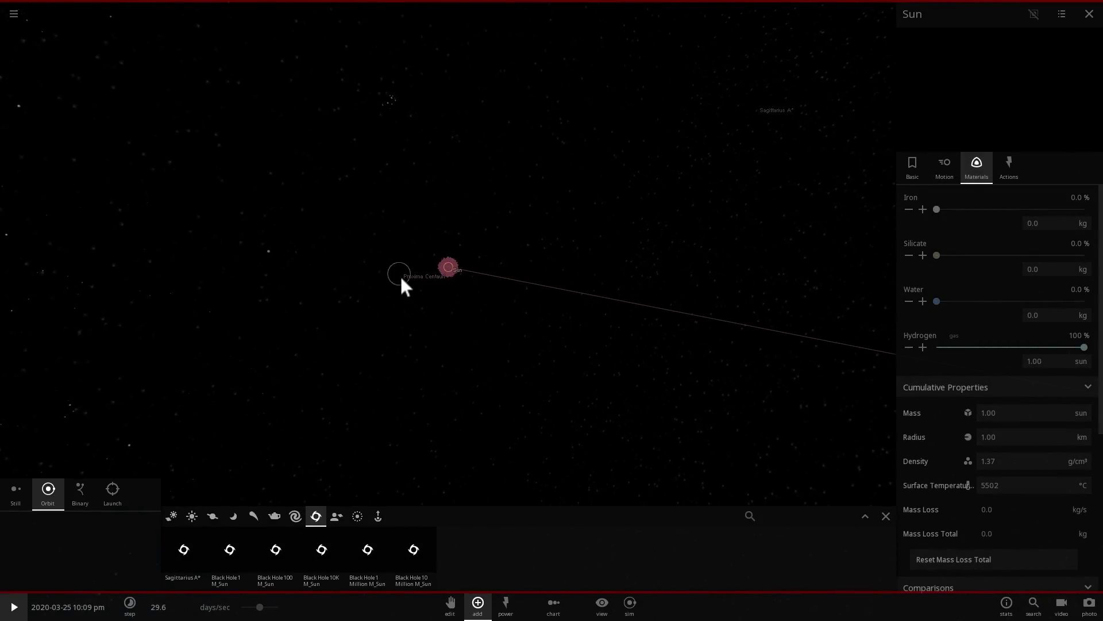
Add a blue Saturn-preset torus of 2500 silicate particles around Proxima Centauri, with a 0.100 ly inner radius and a 1.00 ly outer radius
click(401, 276)
scroll(502, 319, up, 4)
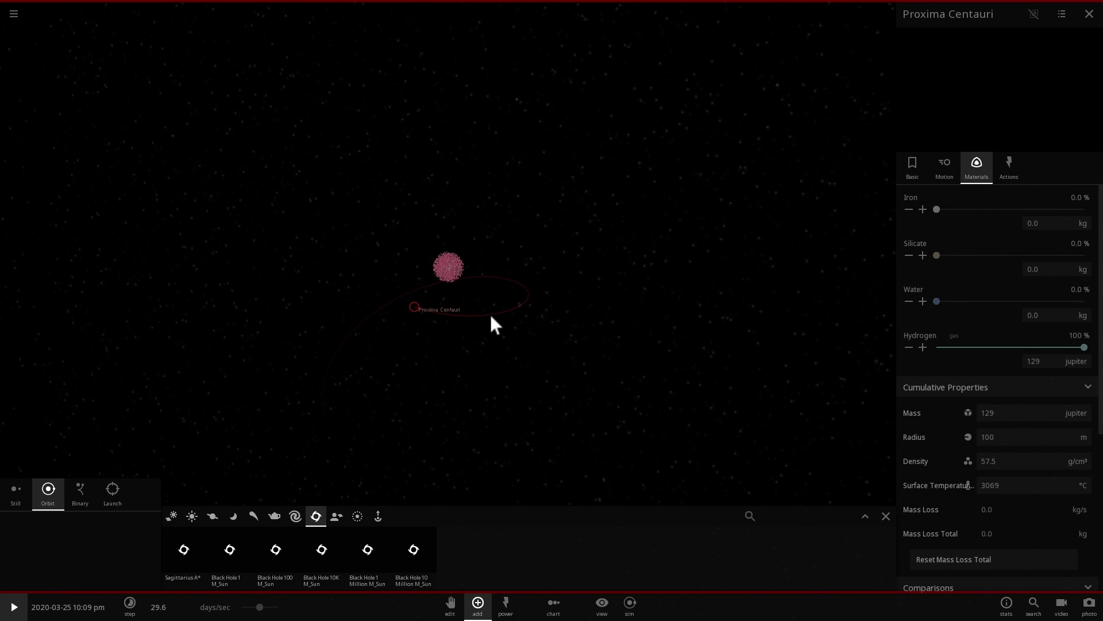
scroll(543, 315, up, 2)
right_drag(493, 353, 478, 401)
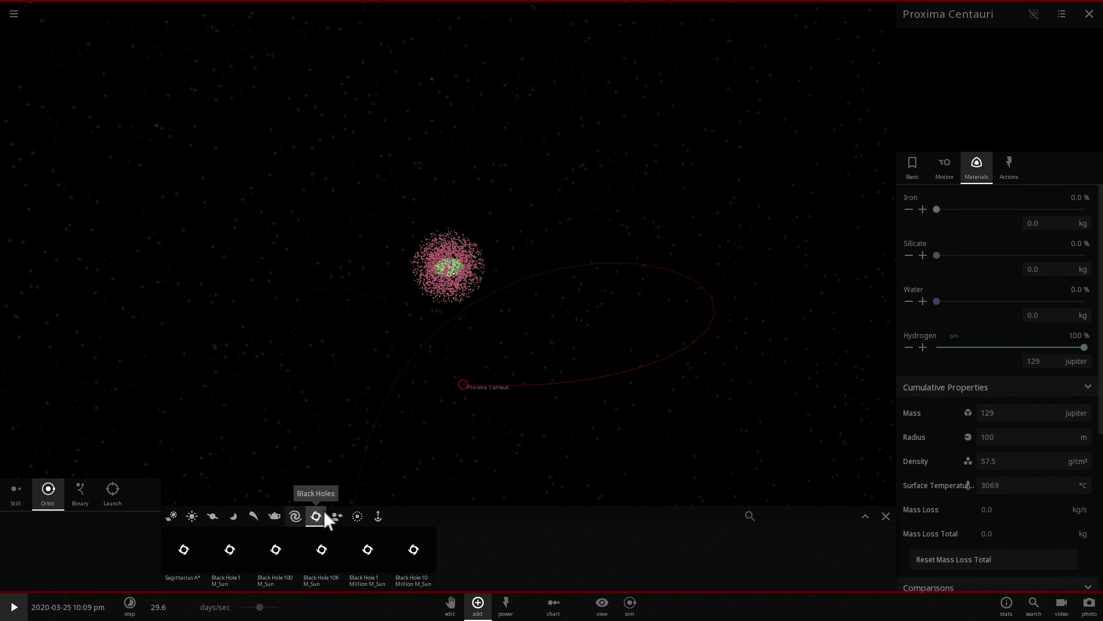
click(356, 516)
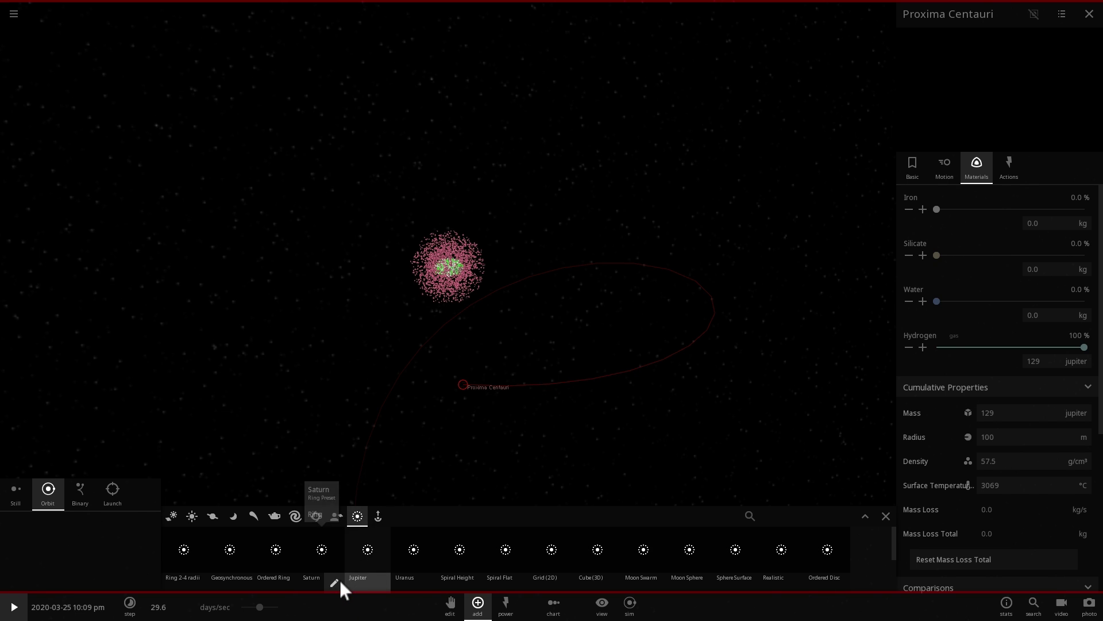
click(340, 580)
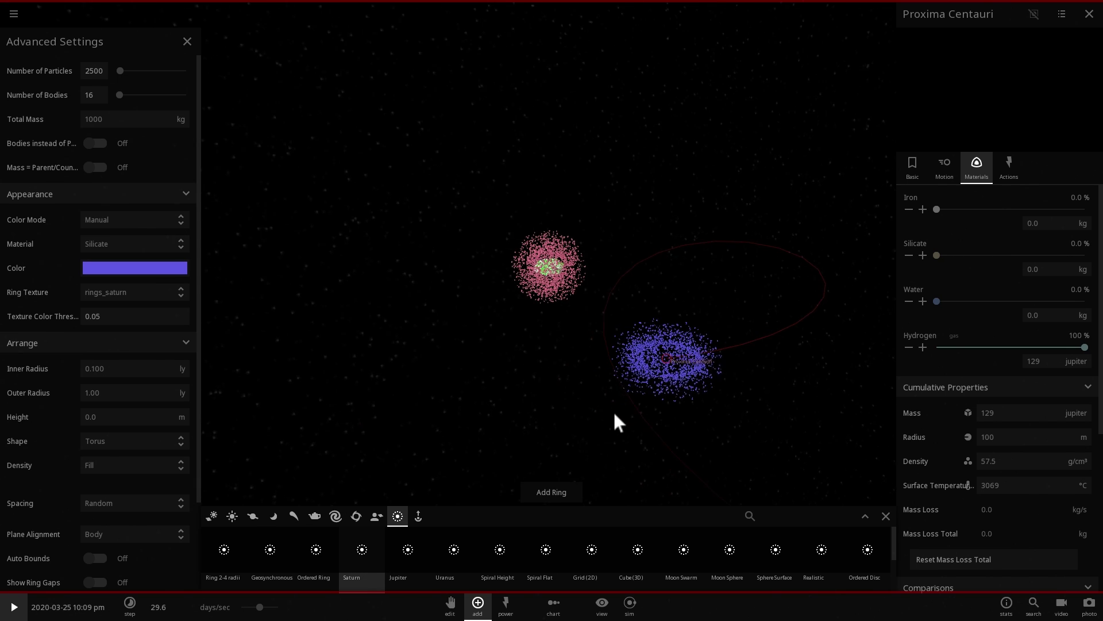
click(189, 42)
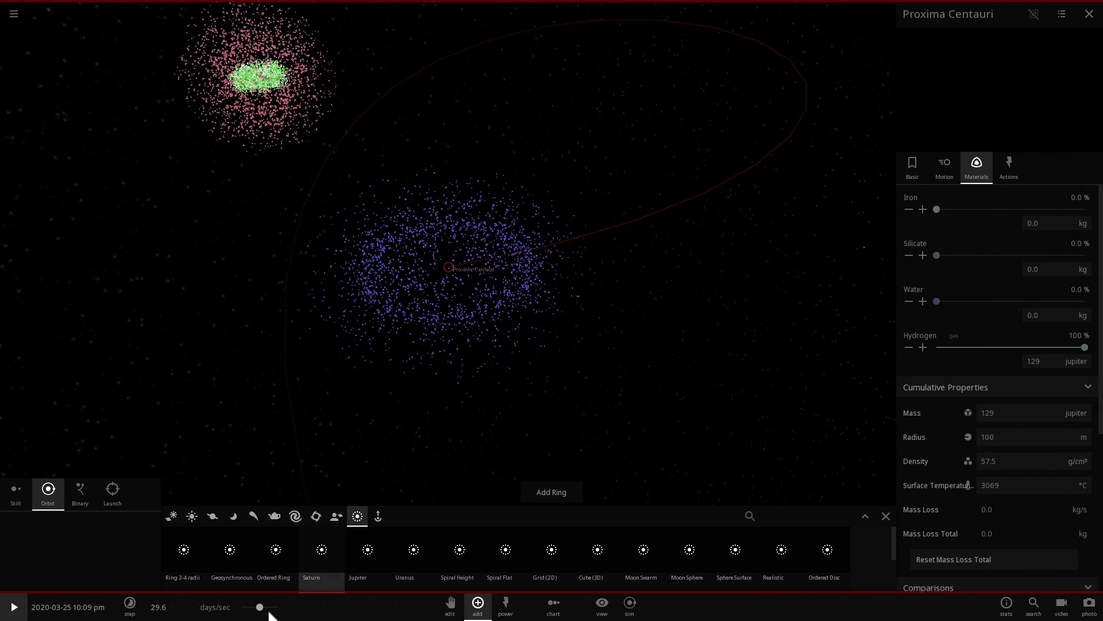
Set the simulation speed to 11.4 months/sec and focus on the Sun to compare its cloud with the blue torus
drag(263, 607, 276, 608)
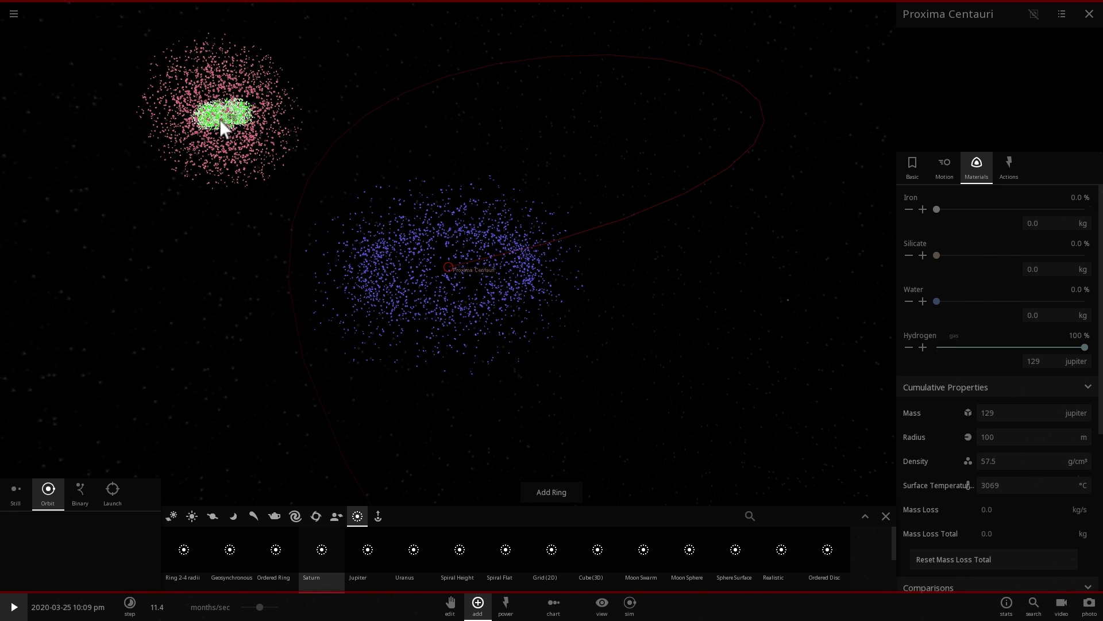
click(220, 118)
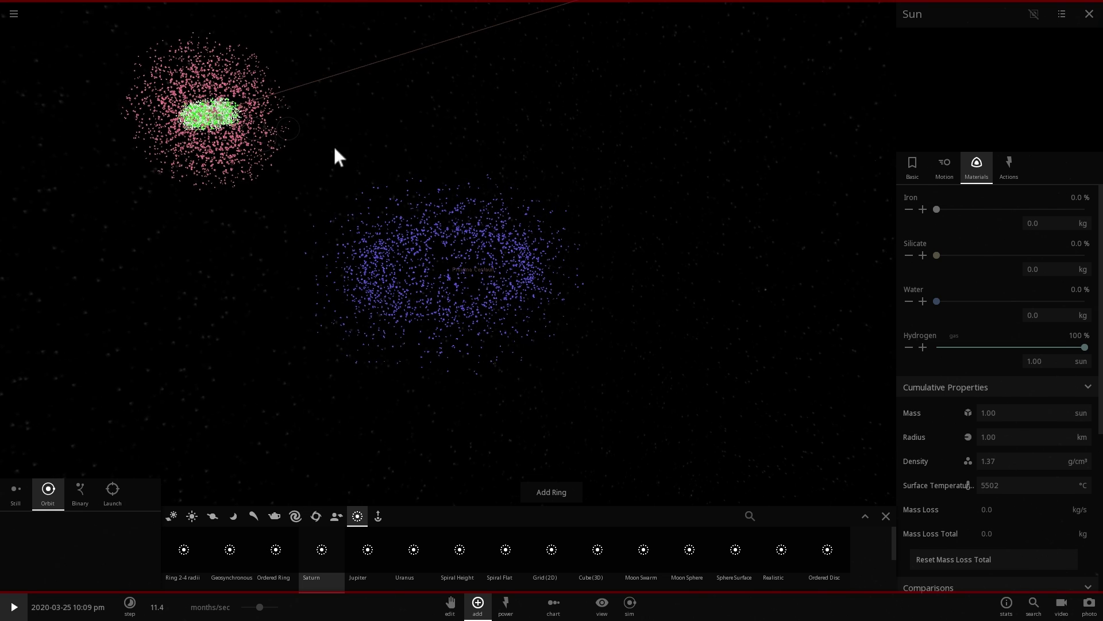
click(378, 240)
click(378, 239)
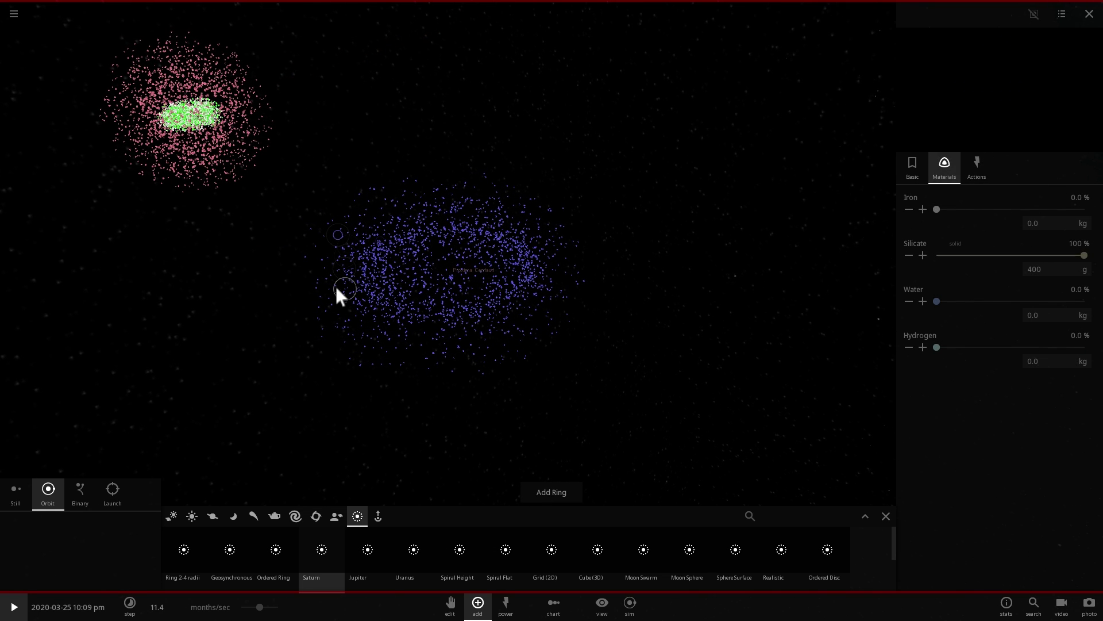
click(217, 154)
double_click(195, 120)
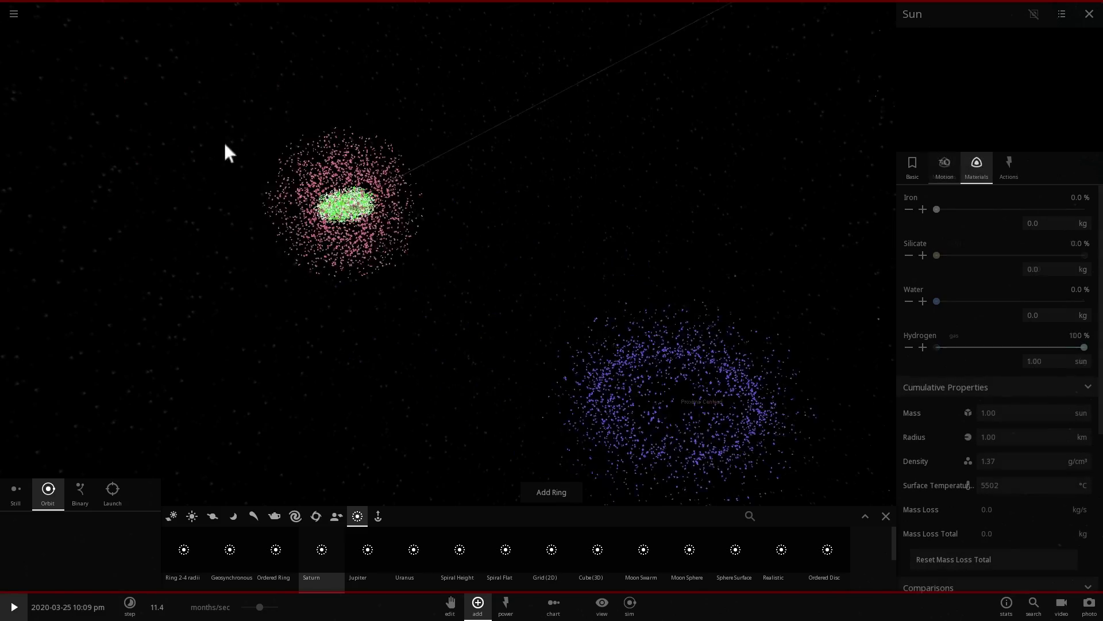
right_drag(407, 158, 555, 243)
scroll(500, 276, up, 3)
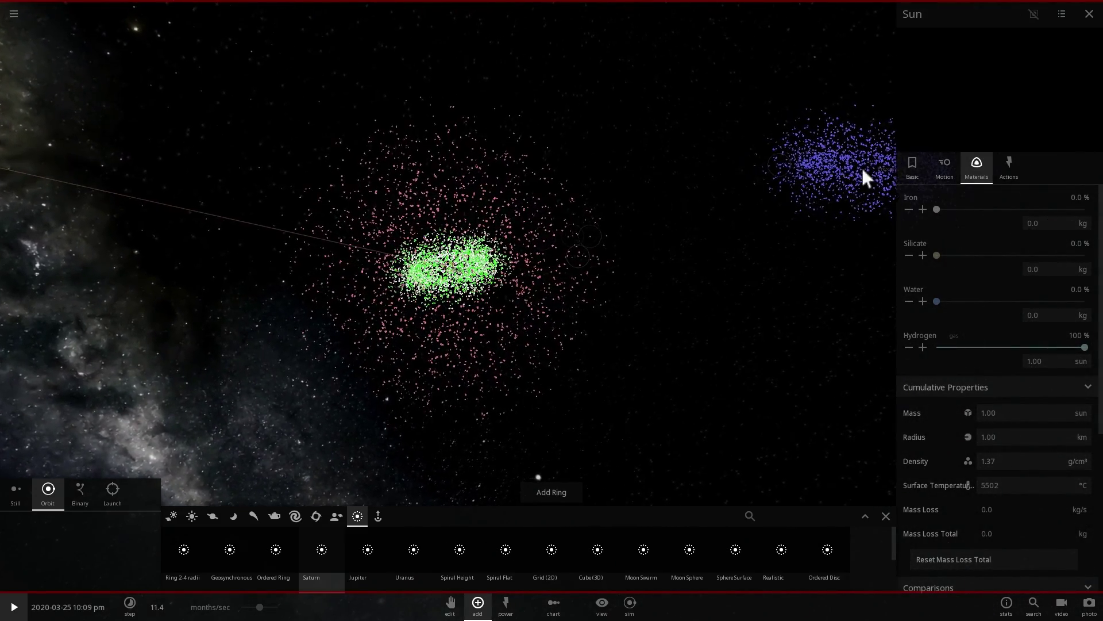
Select Proxima Centauri and compare its orbit and blue torus with the Sun's green and pink cloud
click(871, 171)
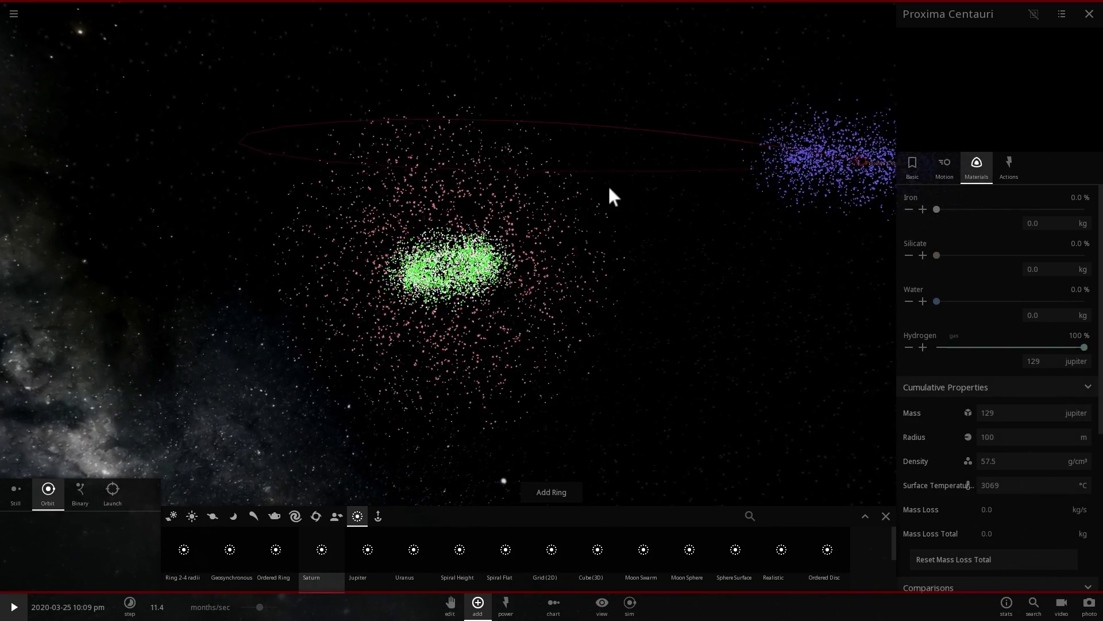
scroll(608, 190, up, 3)
right_drag(608, 186, 643, 165)
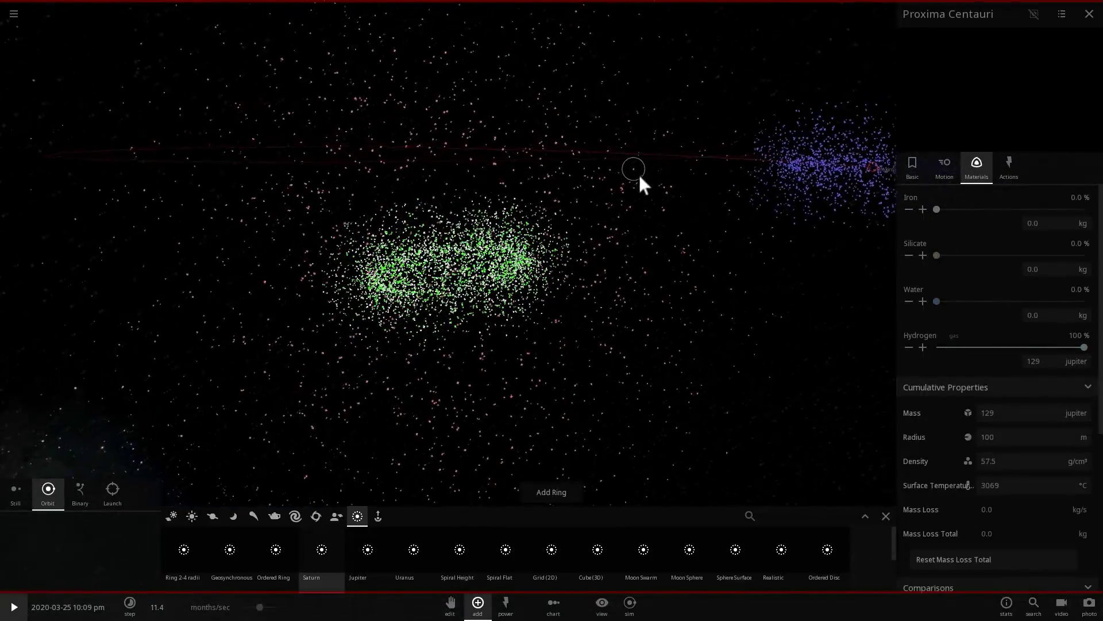
right_drag(541, 240, 552, 238)
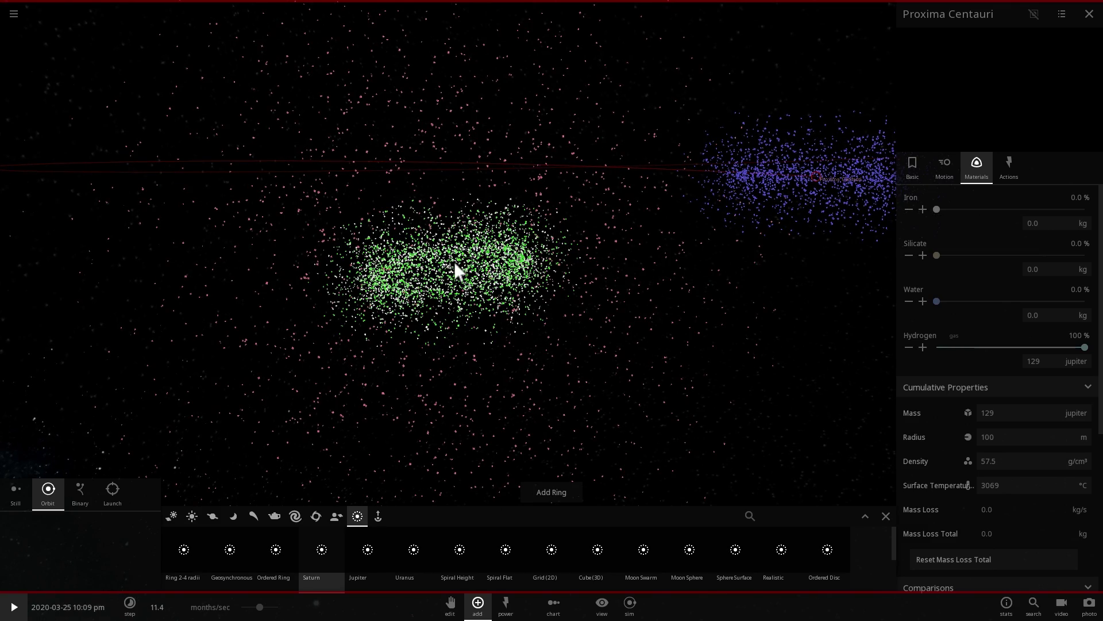
right_drag(451, 263, 472, 274)
scroll(480, 97, down, 2)
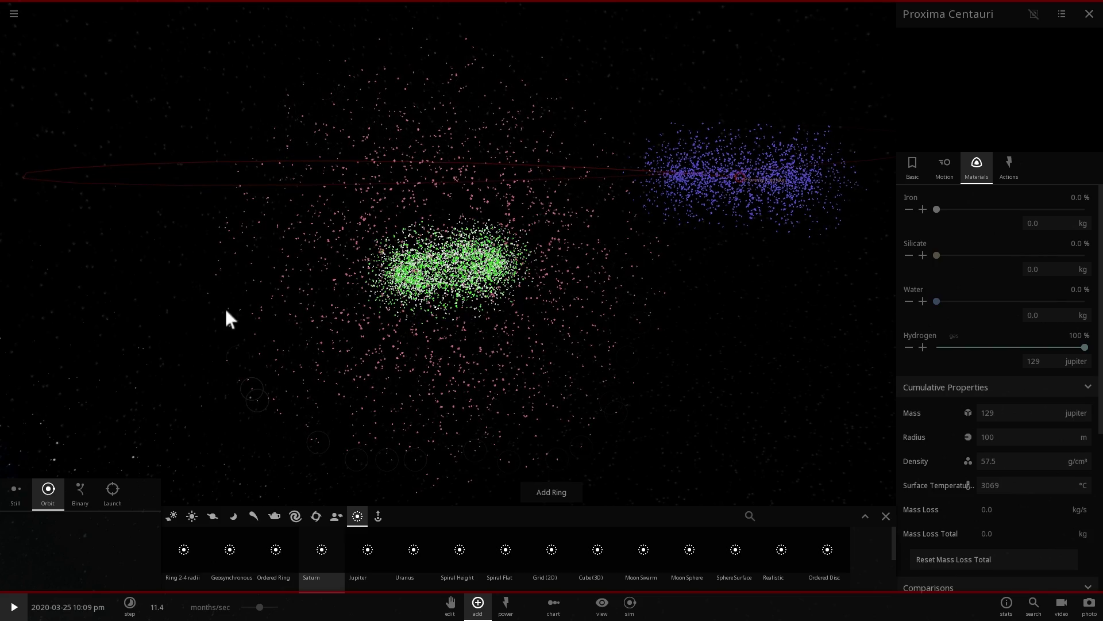
Focus on Proxima Centauri and examine its blue torus up close and in relation to the Sun's cloud
right_drag(434, 132, 566, 186)
double_click(609, 137)
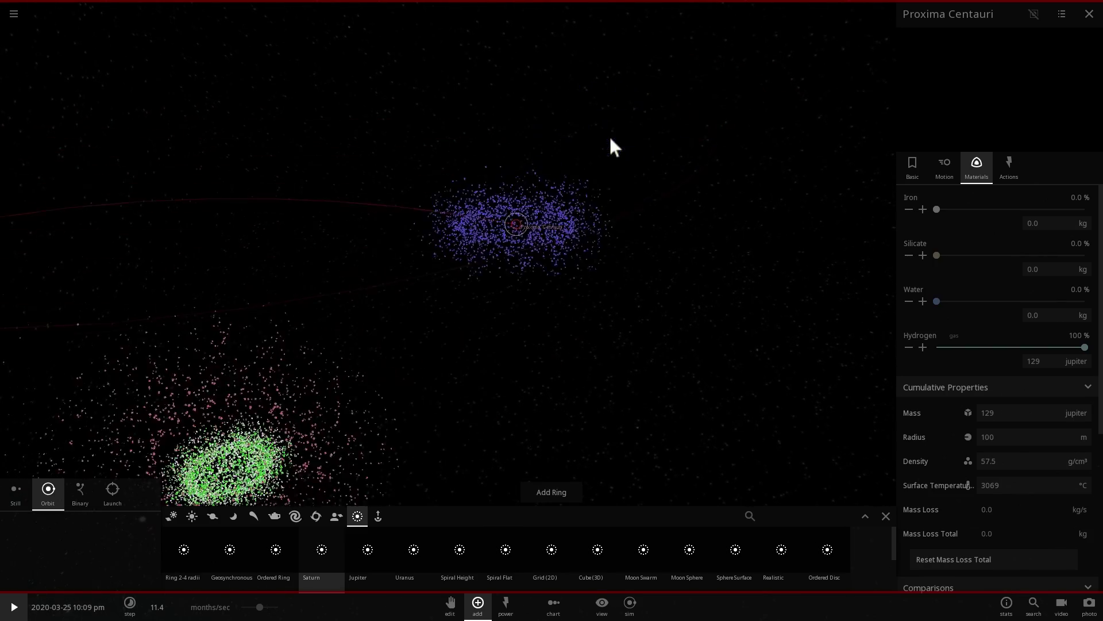
right_drag(542, 224, 452, 268)
scroll(452, 268, up, 3)
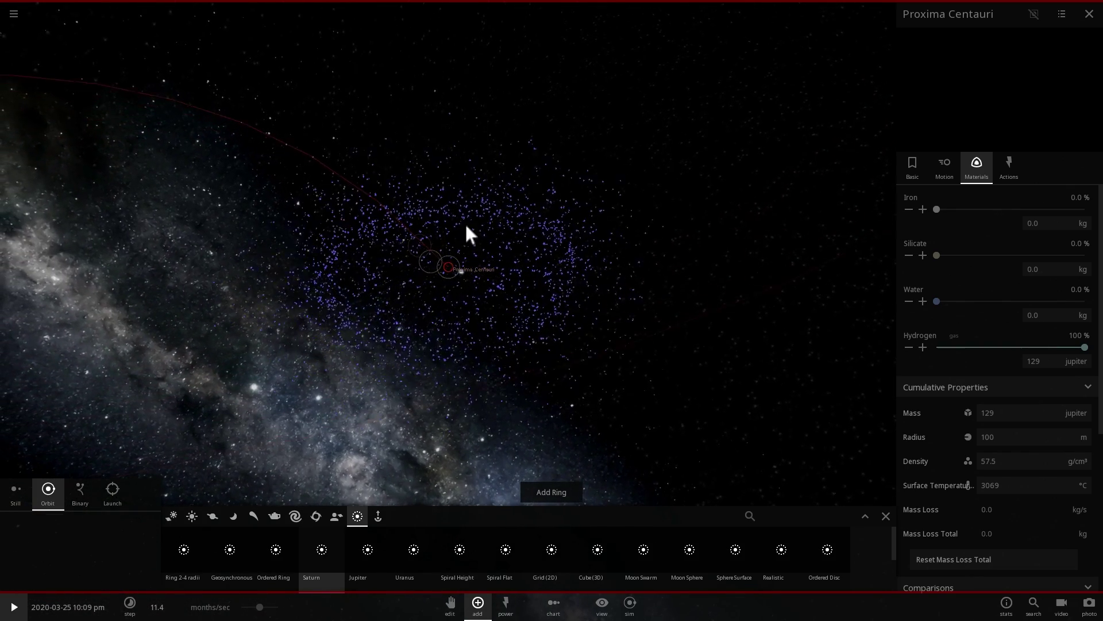
scroll(477, 289, down, 5)
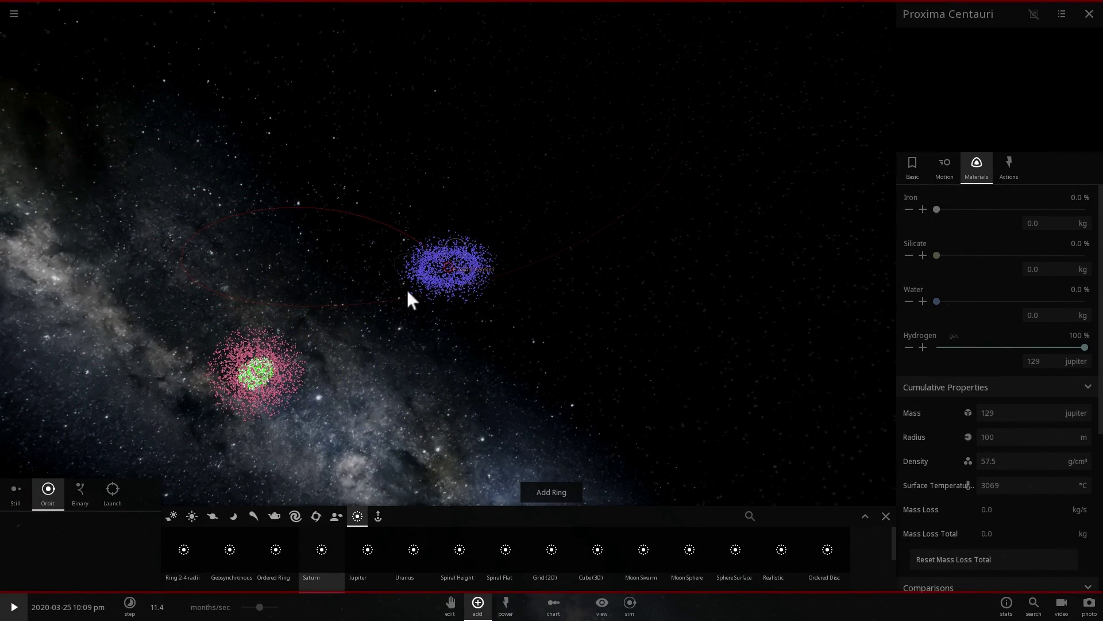
Focus on the Sun, select a pink outer-sphere particle, and examine the cloud inward to the planets
double_click(257, 371)
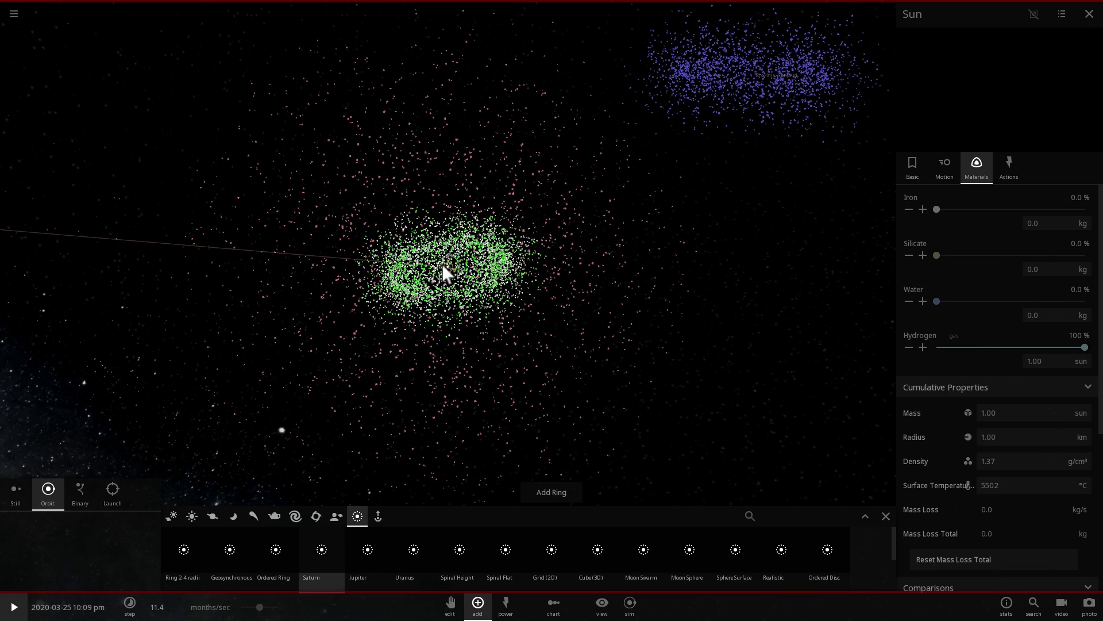
click(545, 132)
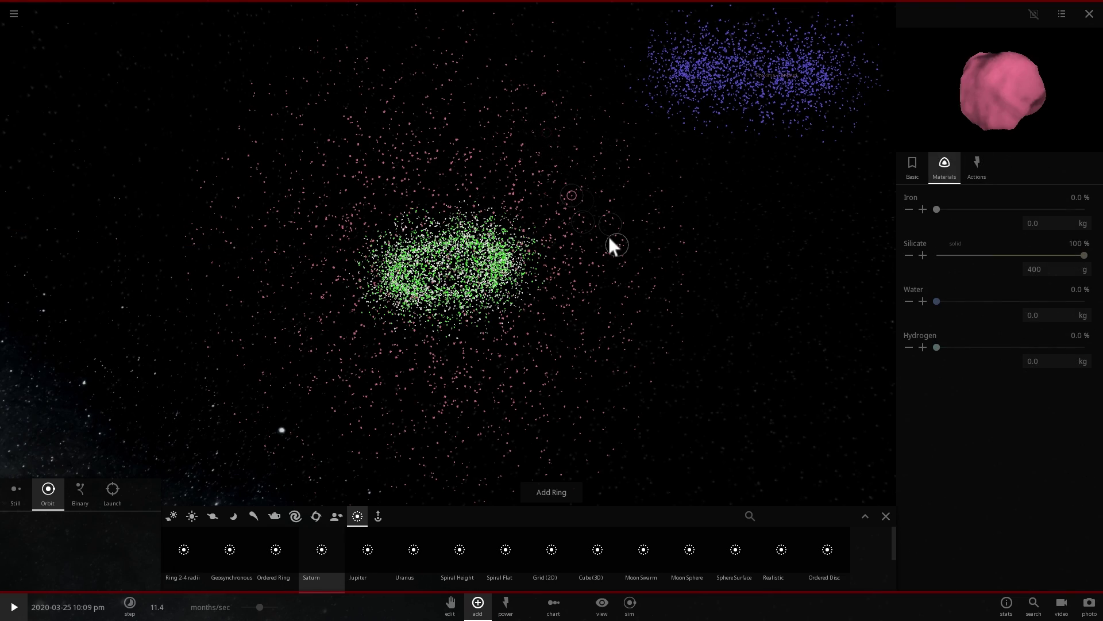
right_drag(619, 238, 573, 284)
scroll(553, 288, up, 5)
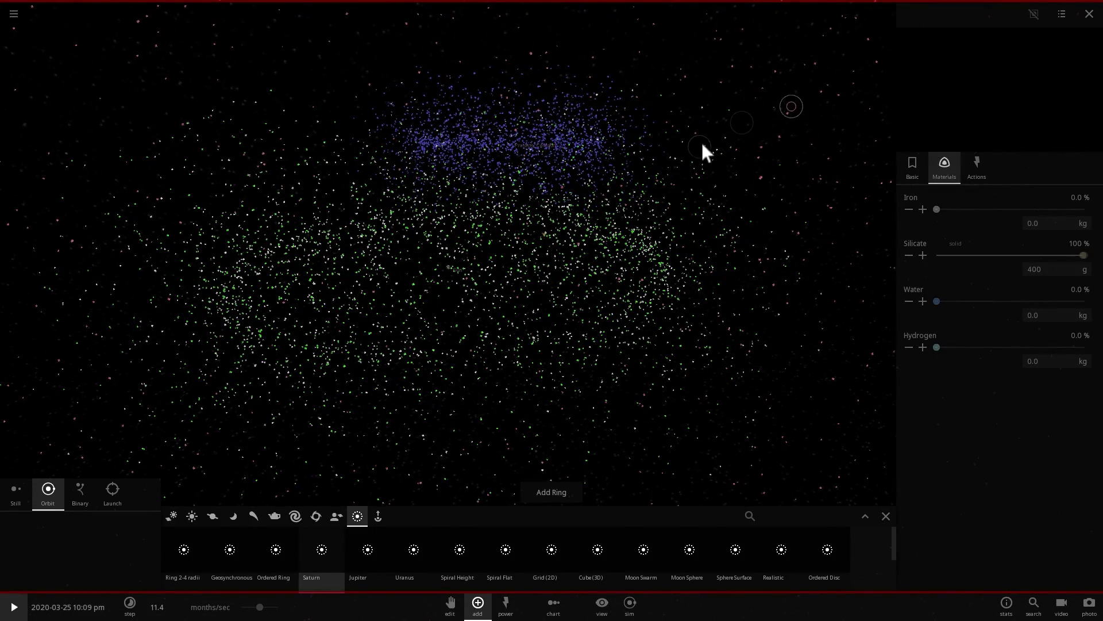
scroll(628, 202, up, 5)
scroll(477, 280, up, 5)
scroll(453, 281, up, 5)
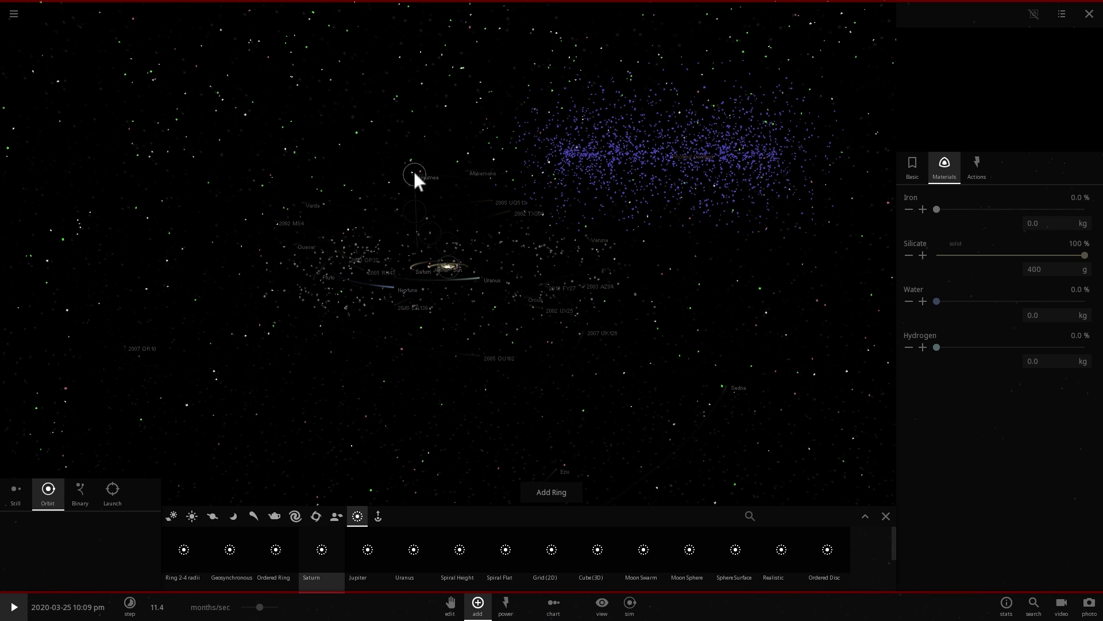
Select a green torus particle, then the Sun, to compare the inner planets' orbits with the surrounding particles
click(274, 128)
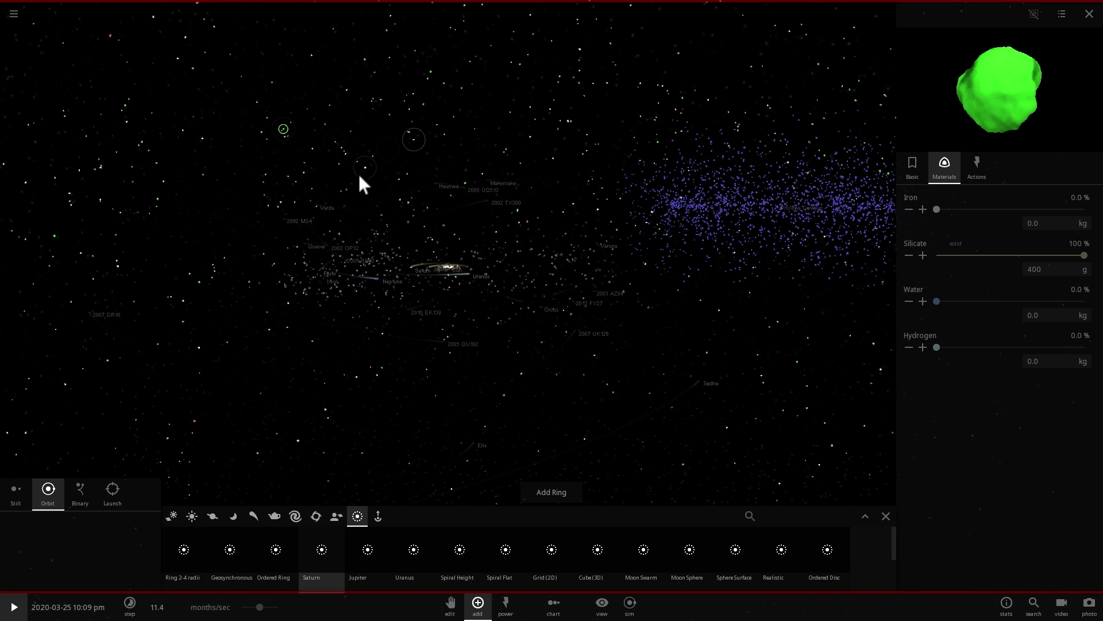
right_drag(446, 194, 429, 230)
scroll(446, 267, up, 5)
scroll(446, 268, up, 5)
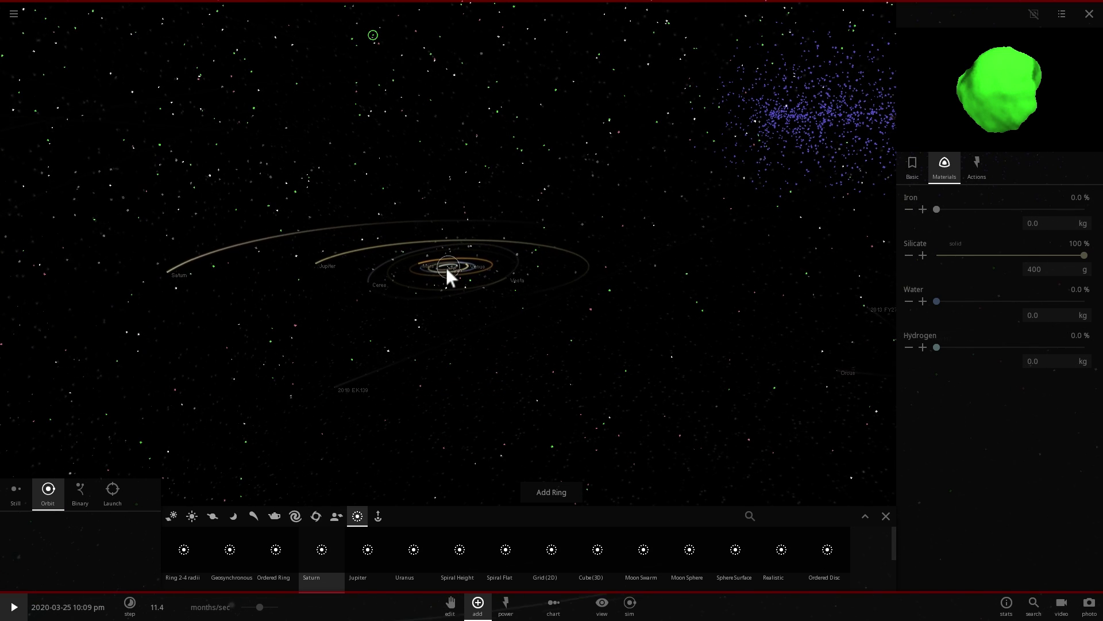
scroll(446, 268, up, 3)
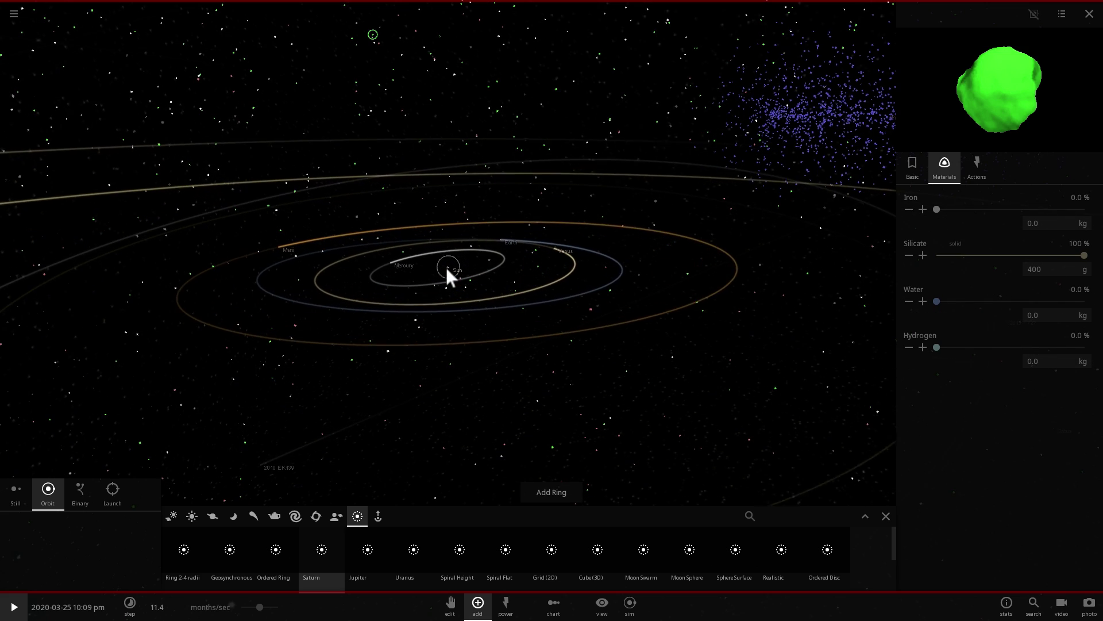
click(446, 268)
scroll(446, 268, up, 5)
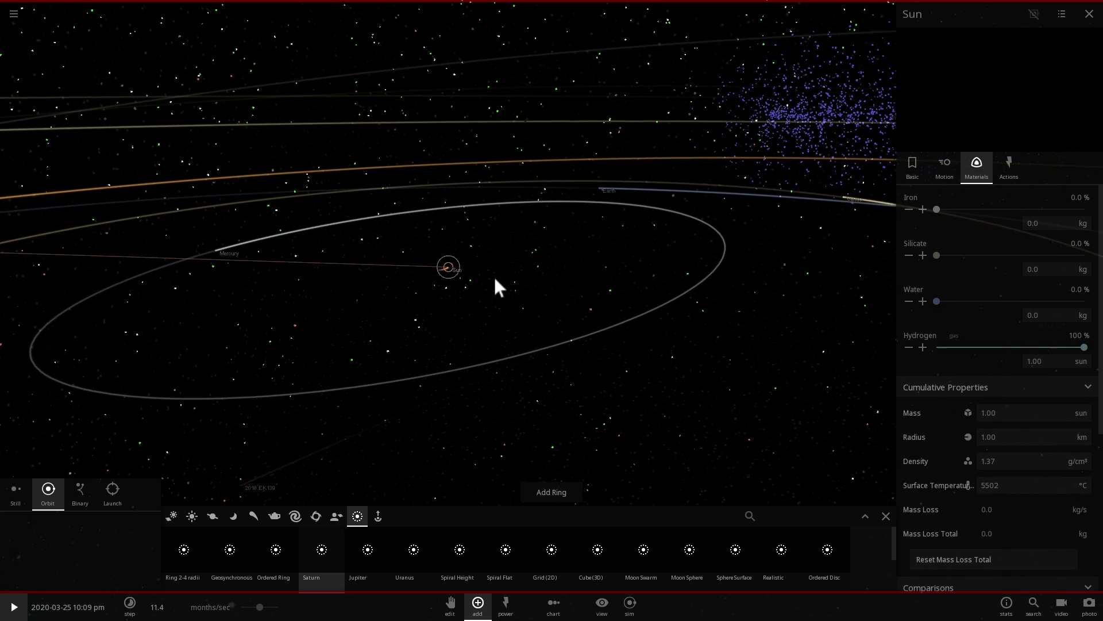
Select cloud particles near the Sun and examine the planetary orbits outward to the blue and green tori
drag(480, 270, 379, 68)
click(379, 71)
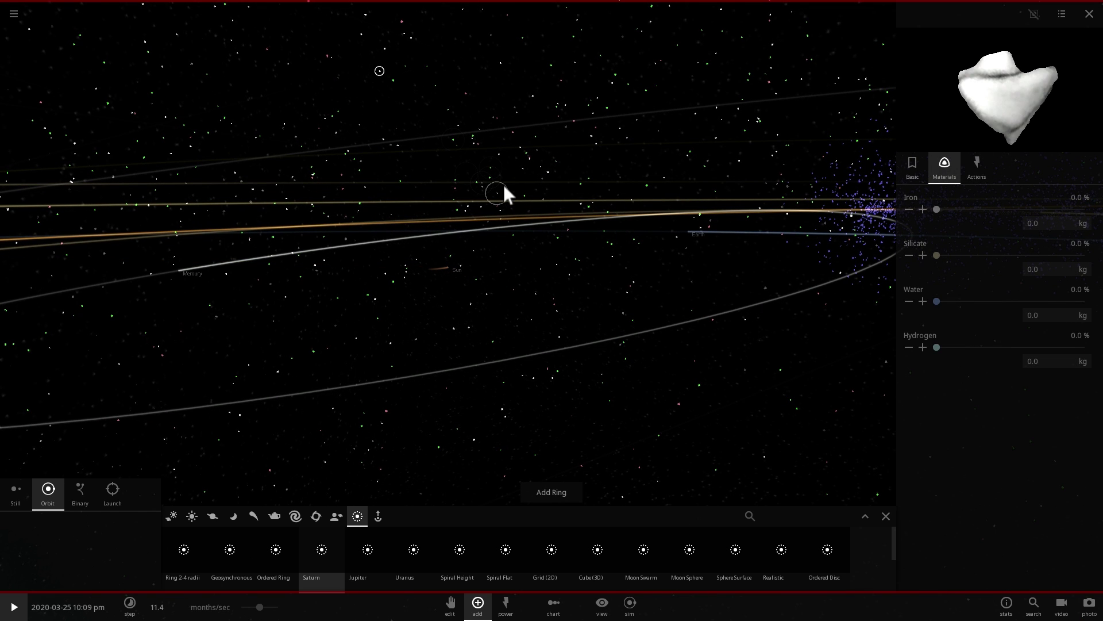
drag(504, 186, 485, 187)
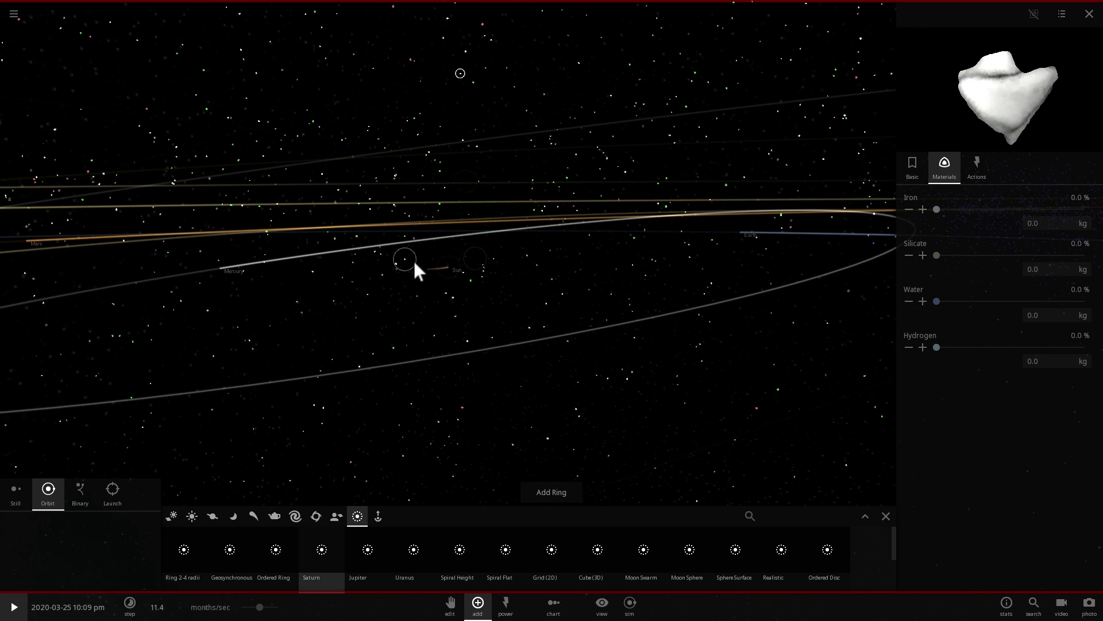
drag(413, 260, 446, 268)
right_drag(446, 268, 527, 278)
scroll(496, 274, down, 6)
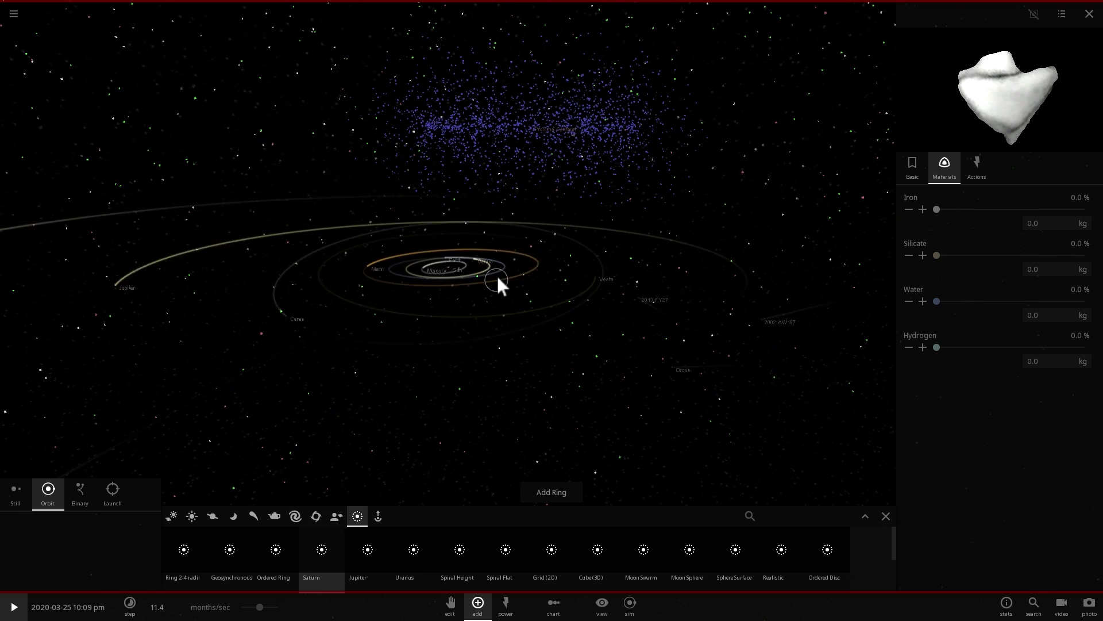
scroll(537, 254, down, 8)
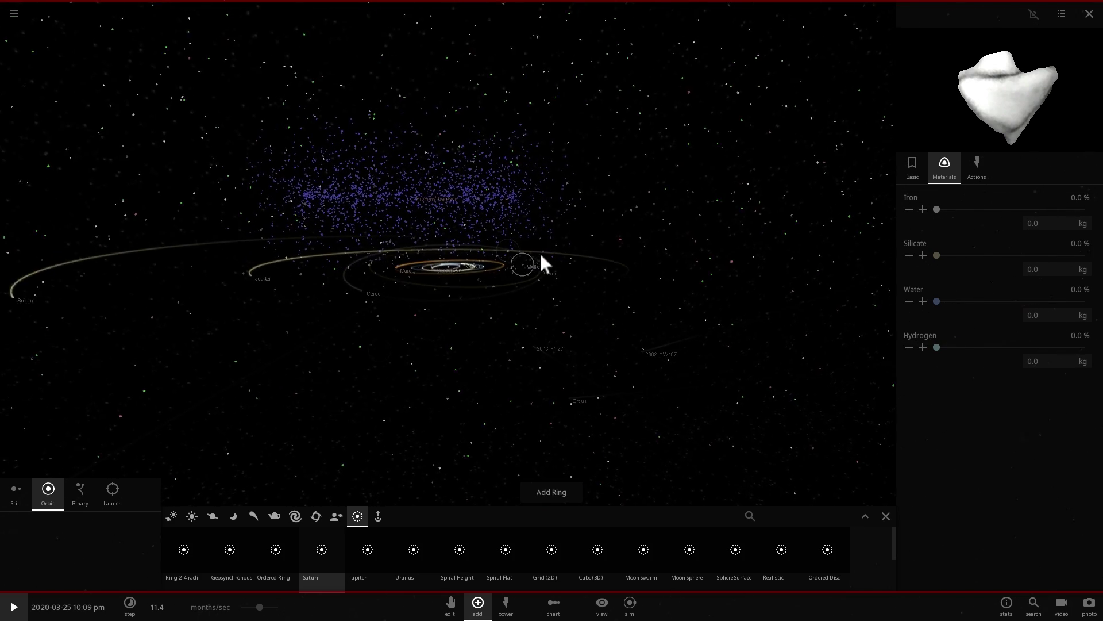
click(612, 74)
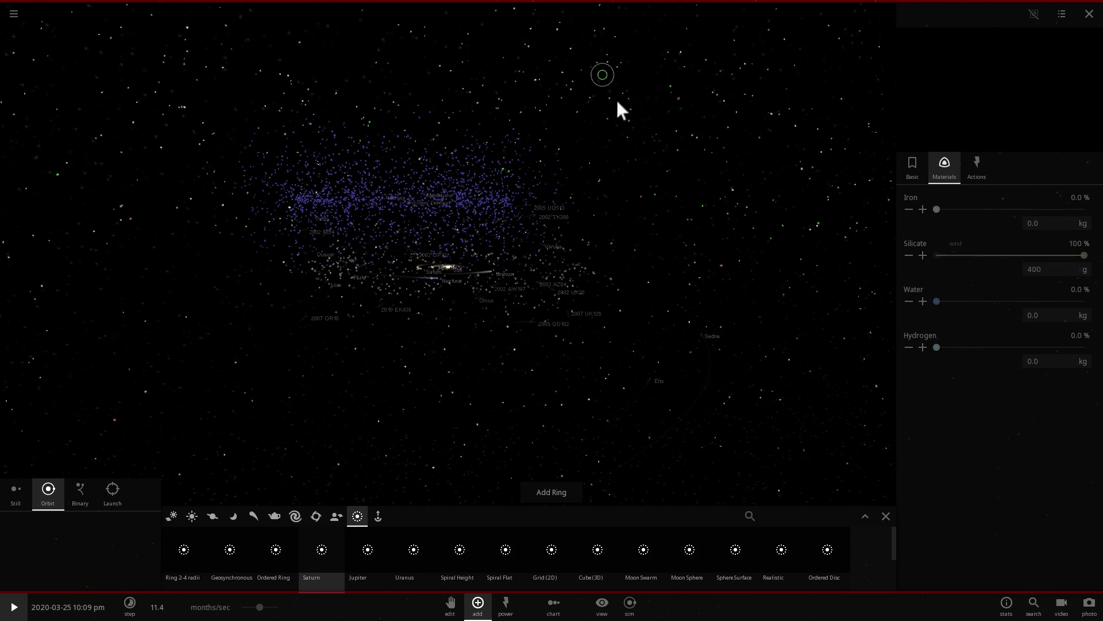
scroll(626, 125, down, 5)
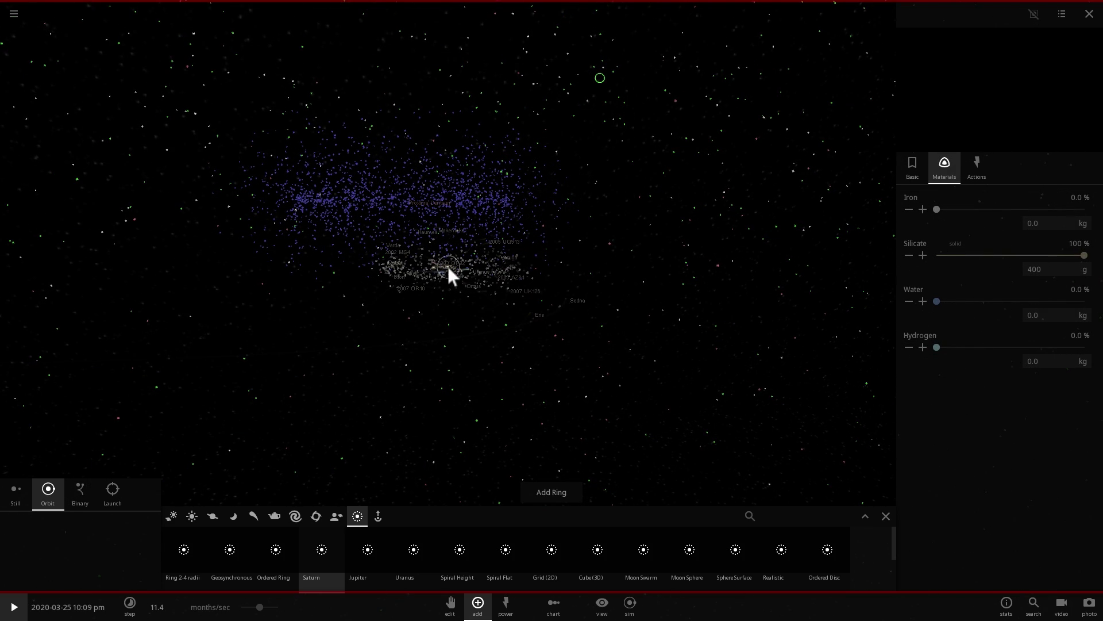
mouse_move(447, 266)
right_down()
mouse_move(485, 270)
mouse_move(471, 344)
right_up()
scroll(488, 264, down, 3)
scroll(485, 261, down, 5)
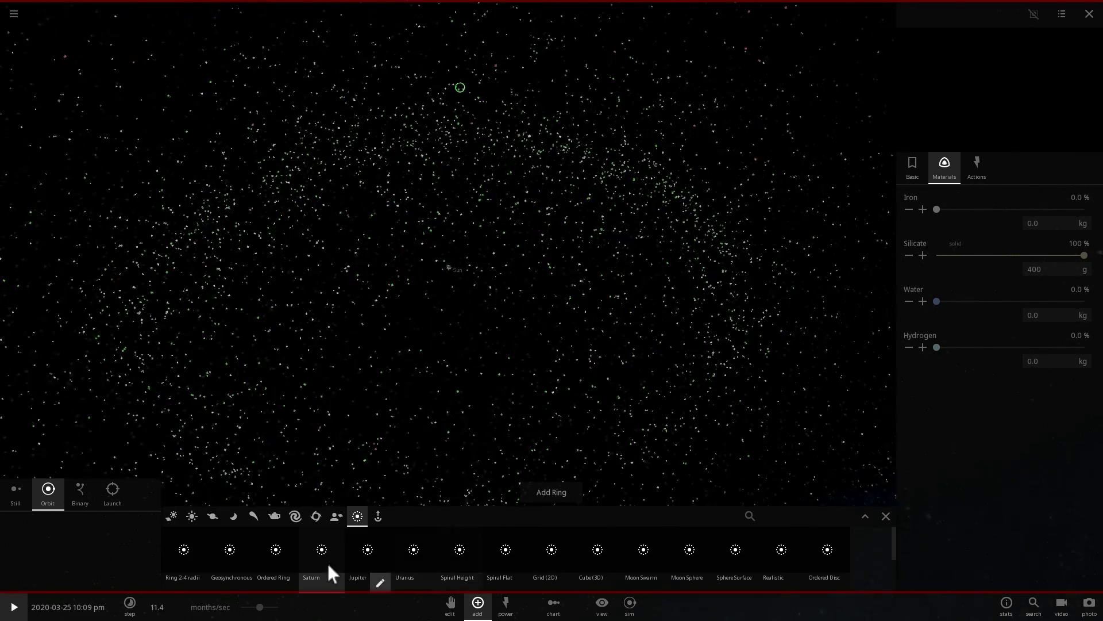
Add a planet of 10 Earth masses orbiting the Sun within the particle cloud and name it NEMSIS
click(194, 516)
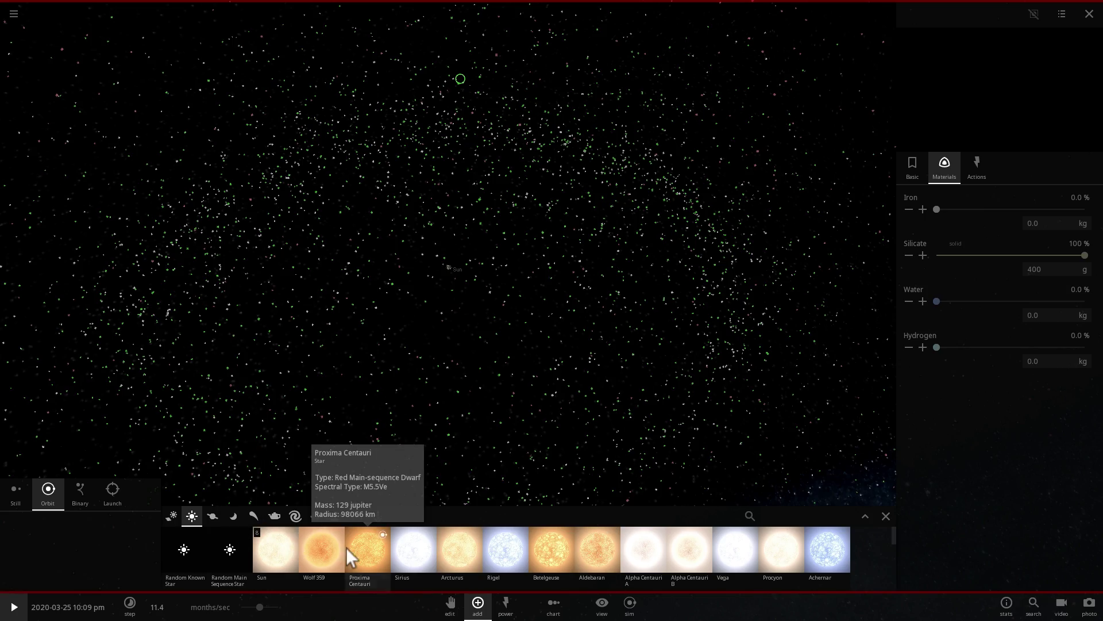
scroll(347, 548, down, 1)
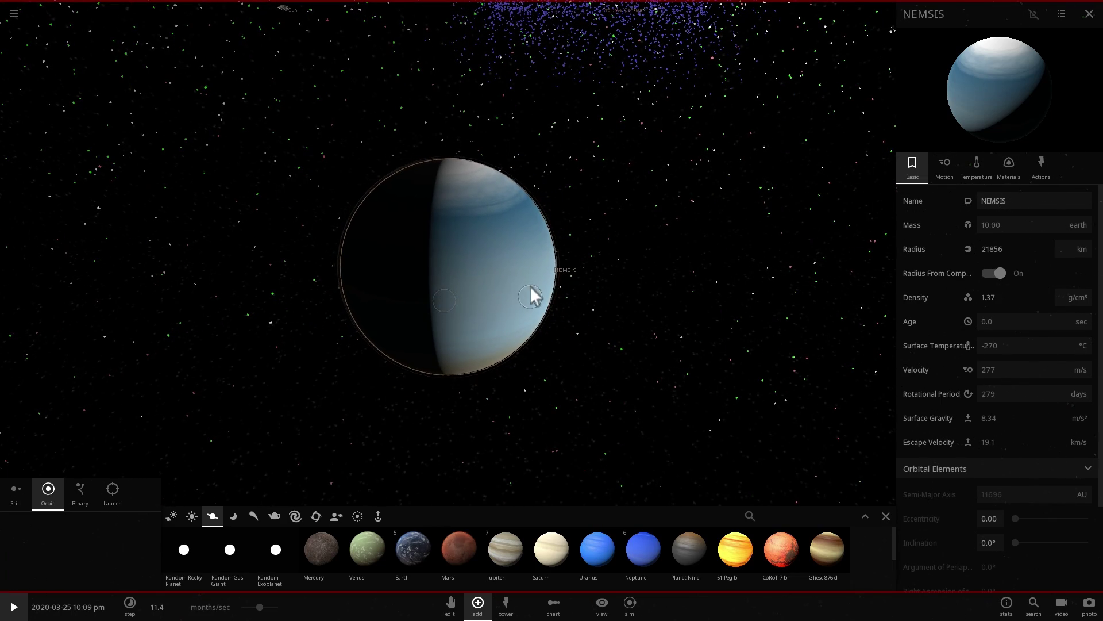
right_drag(648, 256, 571, 231)
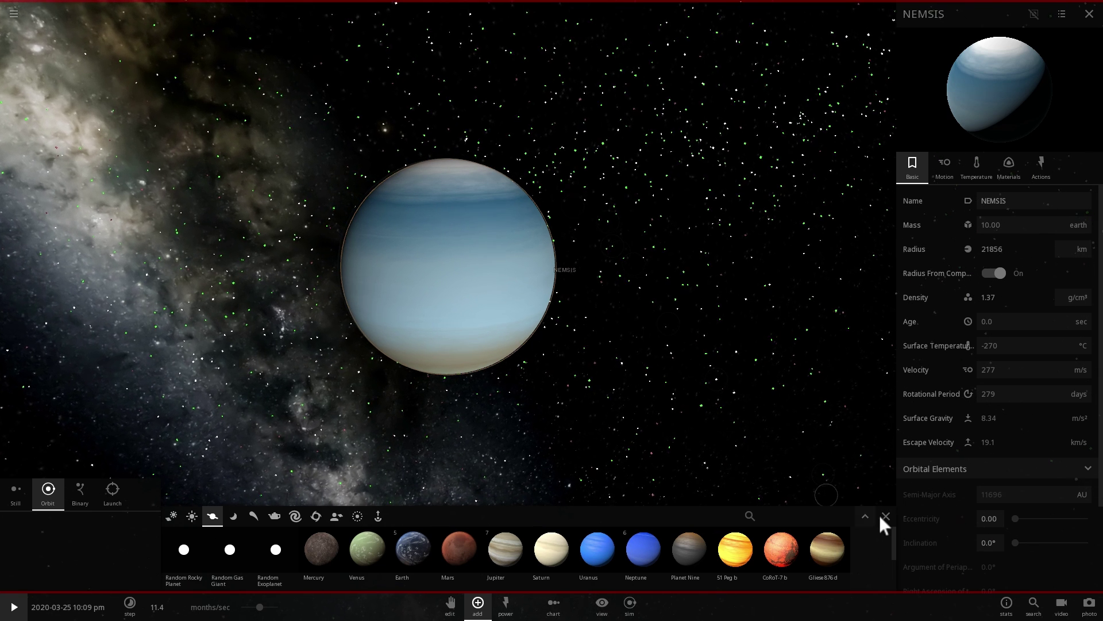
click(885, 515)
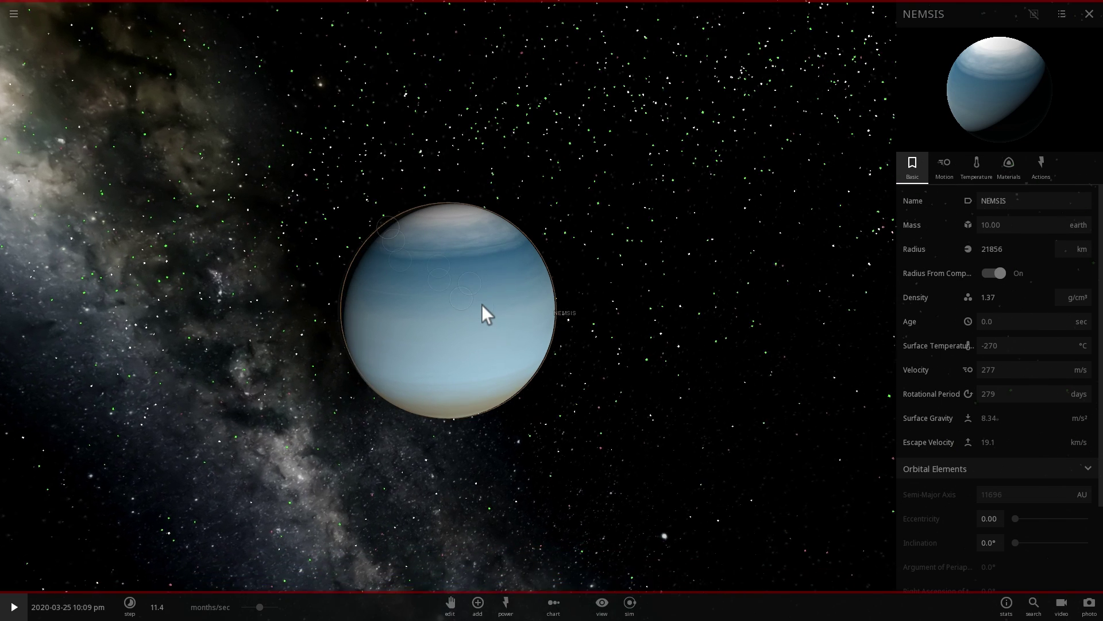
Rename the planet NEMSIS as TYCHE
click(1029, 201)
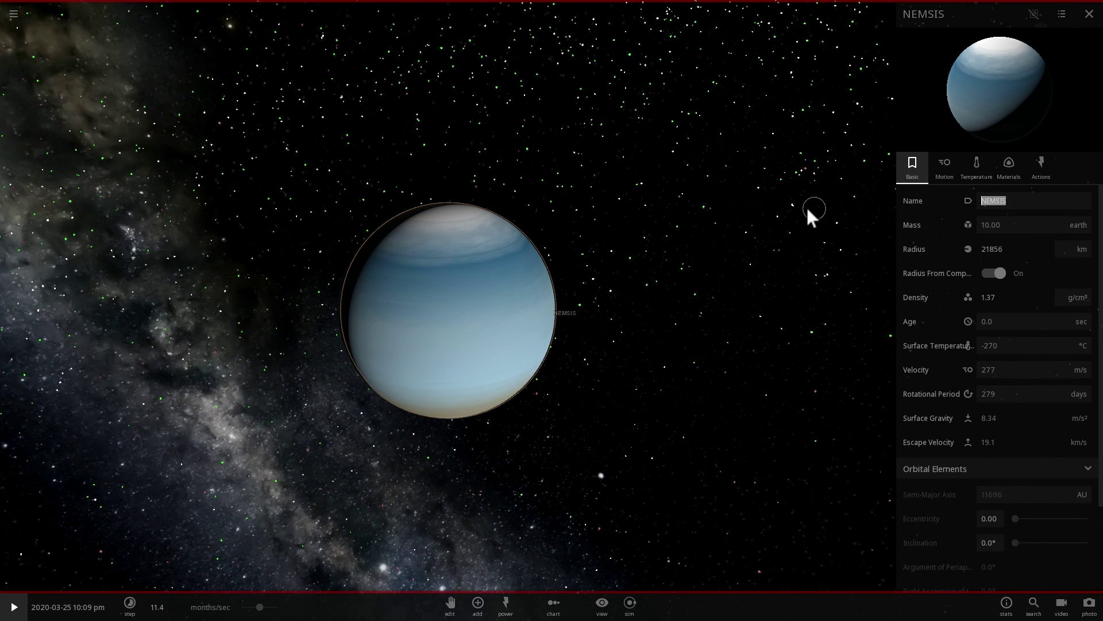
text(TYCHE)
key(Return)
Examine TYCHE against the surrounding cloud particles, the distant Sun and Proxima Centauri's blue torus
drag(691, 215, 458, 340)
click(457, 339)
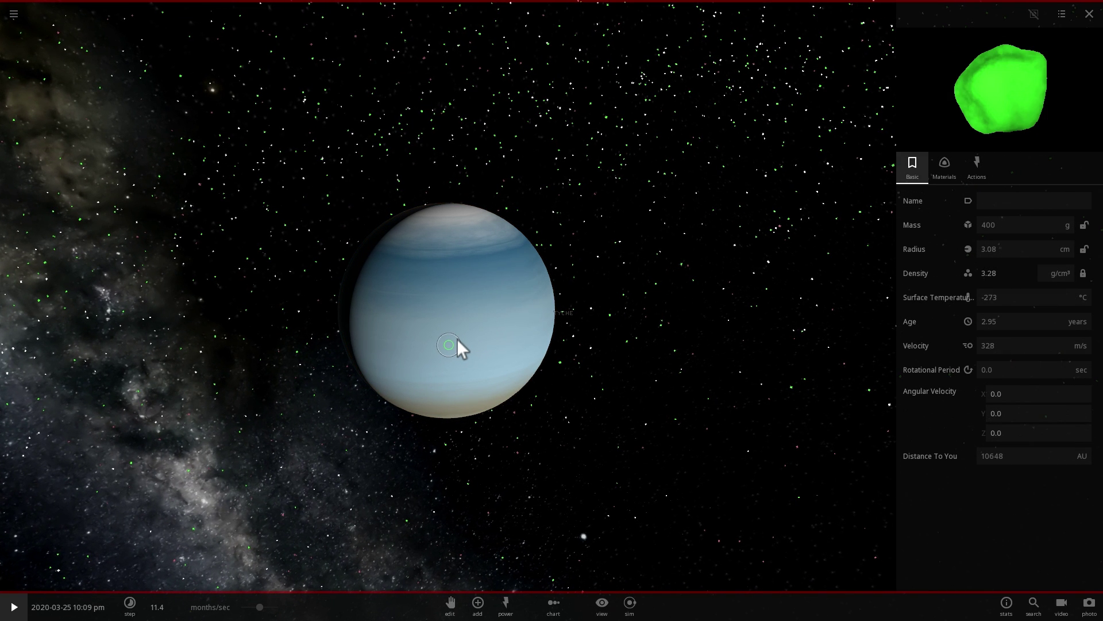
click(429, 392)
drag(430, 392, 492, 384)
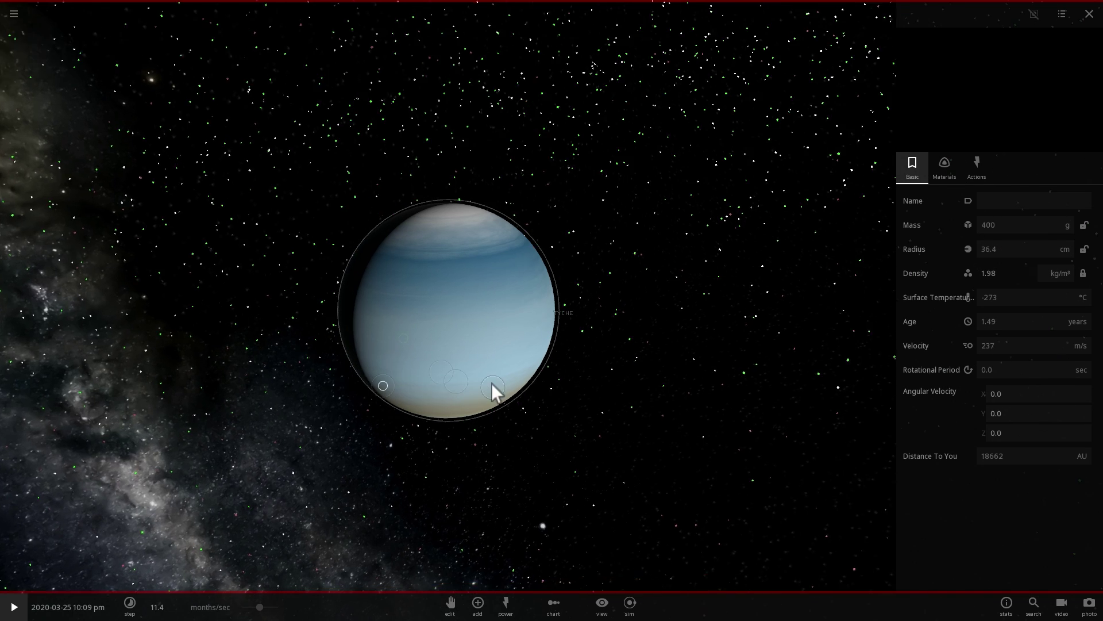
scroll(492, 345, down, 3)
click(470, 326)
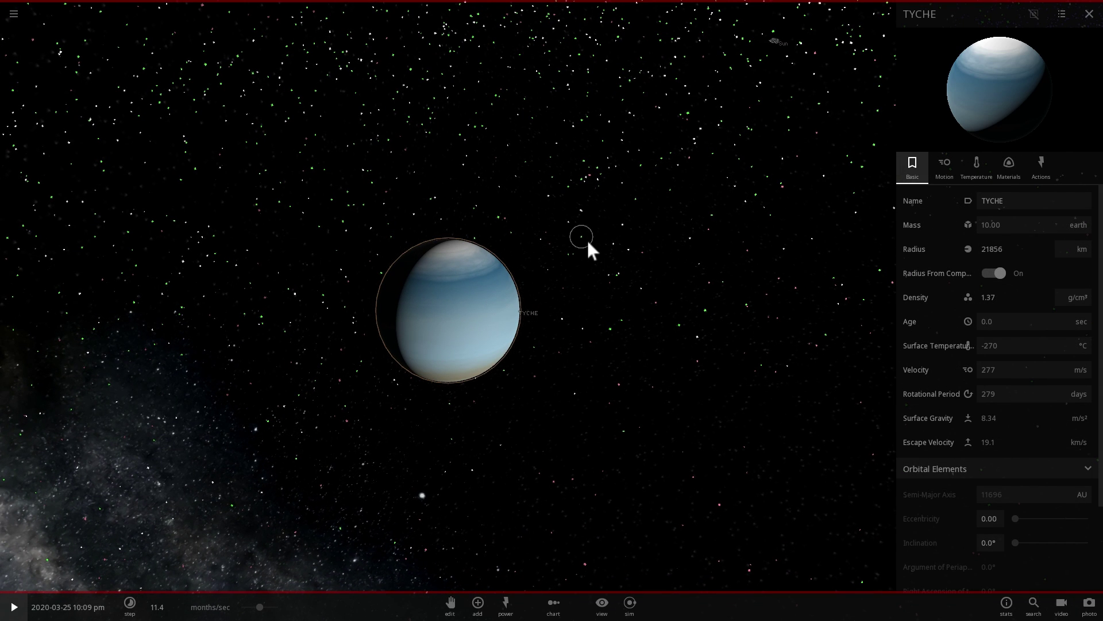
drag(575, 222, 713, 196)
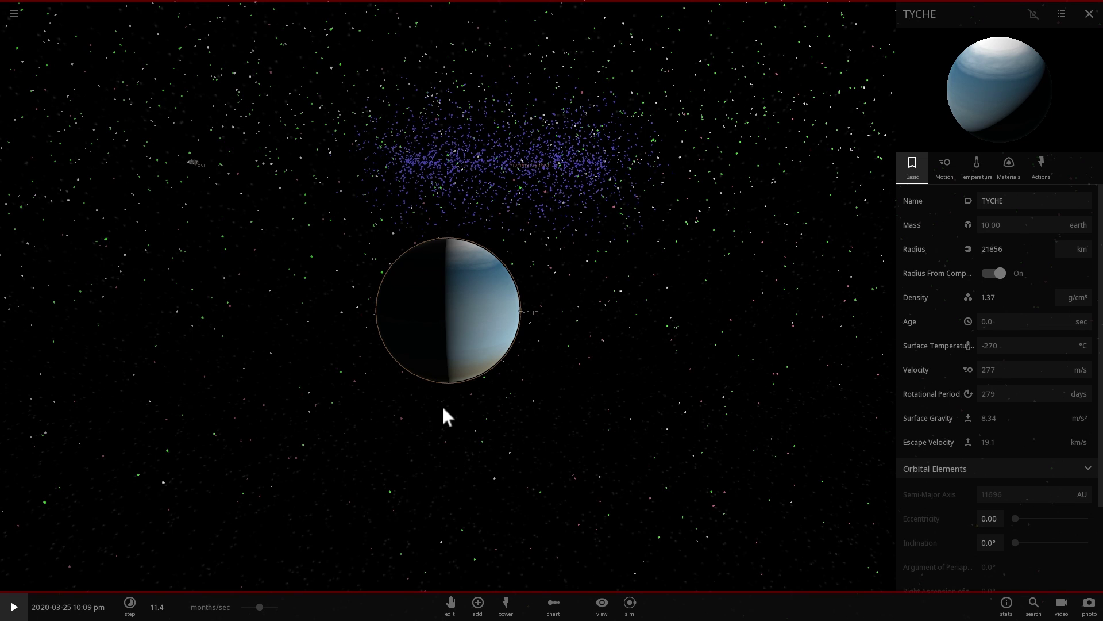
drag(447, 405, 520, 371)
scroll(523, 376, up, 3)
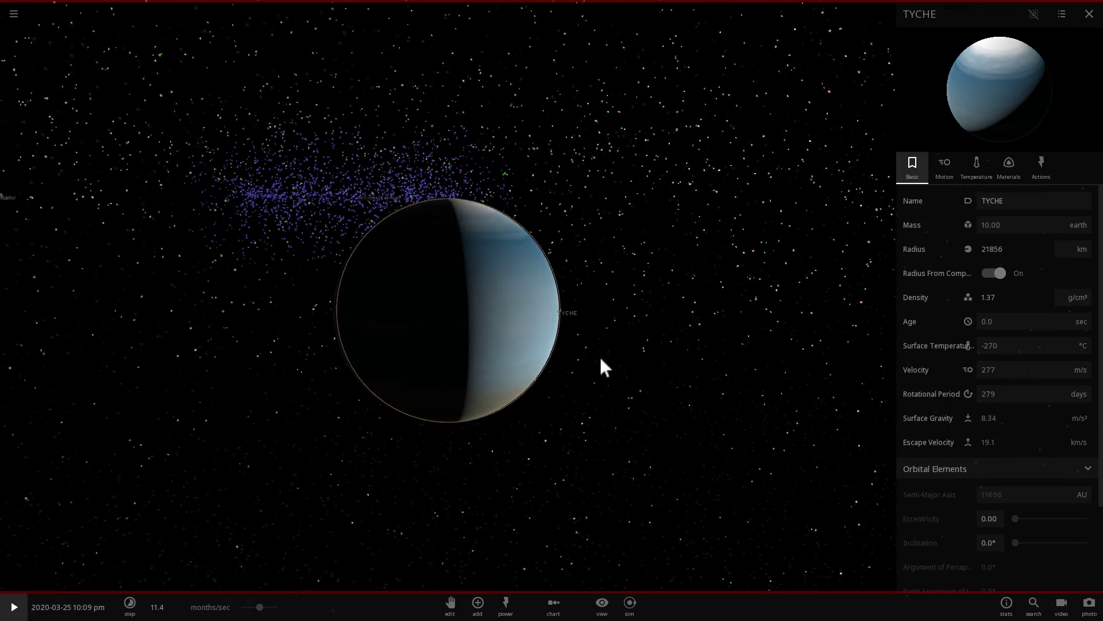
drag(603, 367, 319, 327)
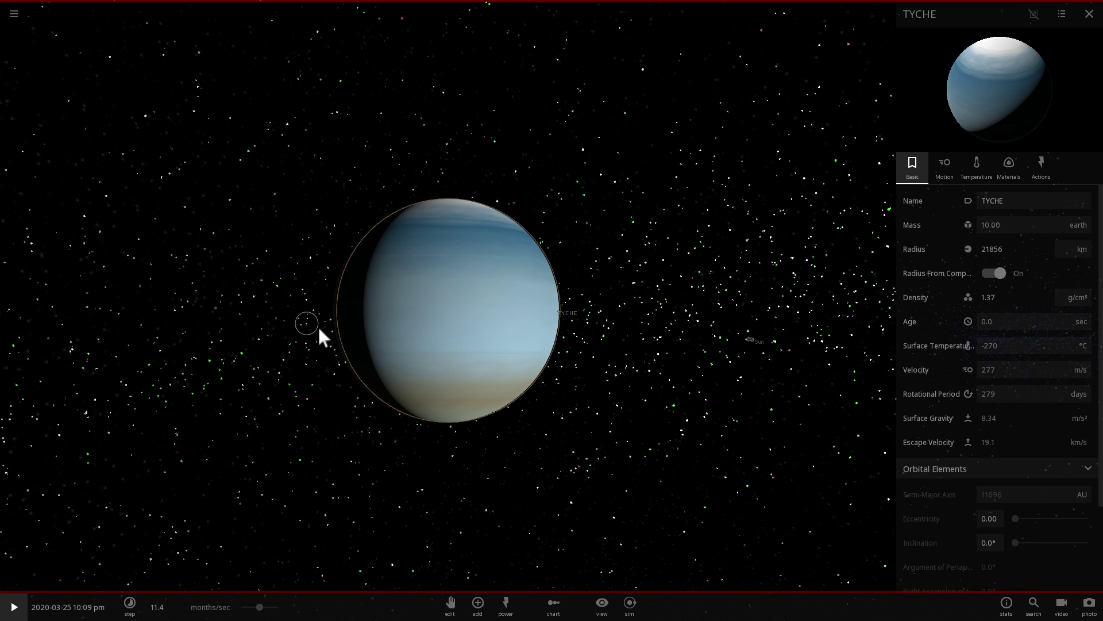
drag(319, 327, 796, 227)
drag(546, 232, 490, 289)
Focus on the Sun and compare its green torus and pink outer sphere with Proxima Centauri's blue torus
double_click(448, 199)
scroll(532, 296, down, 5)
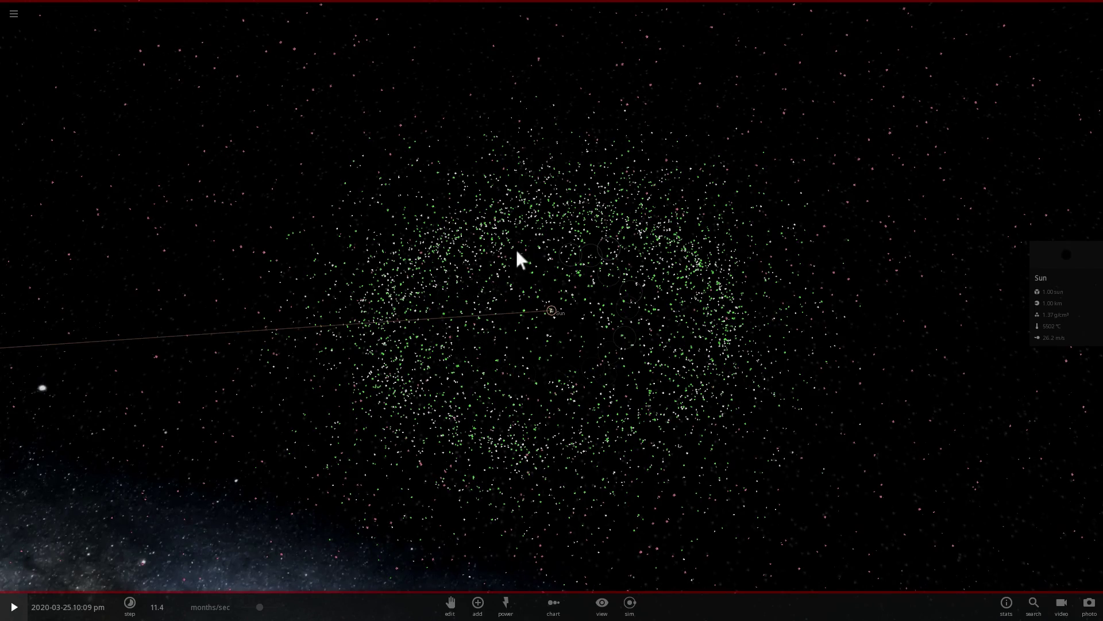
drag(481, 350, 228, 146)
click(229, 147)
drag(372, 164, 453, 159)
scroll(453, 159, down, 3)
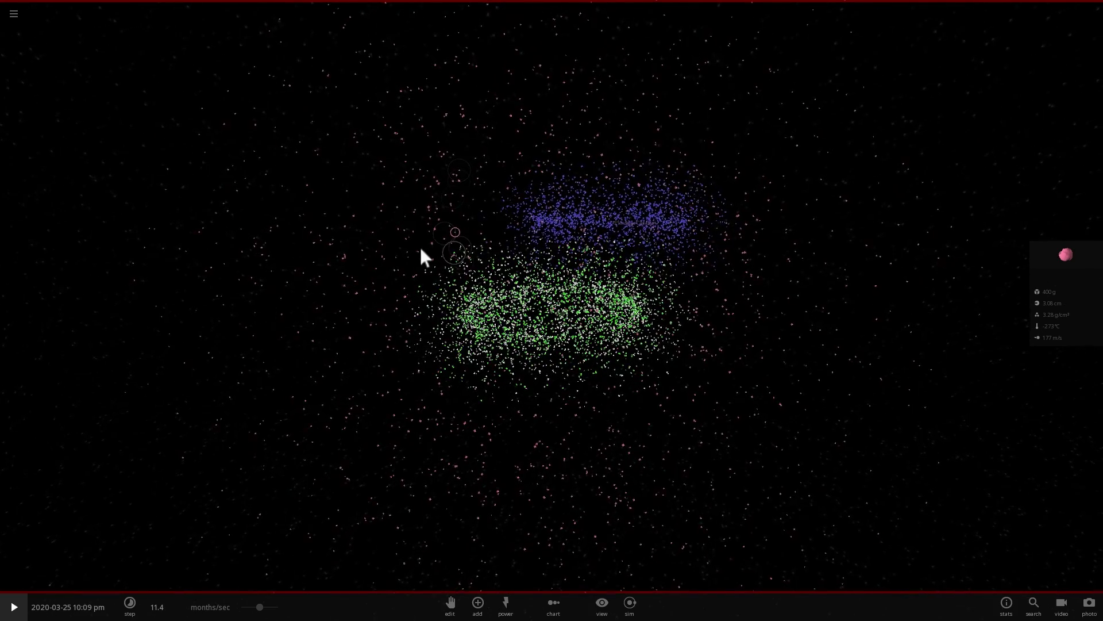
drag(416, 245, 722, 253)
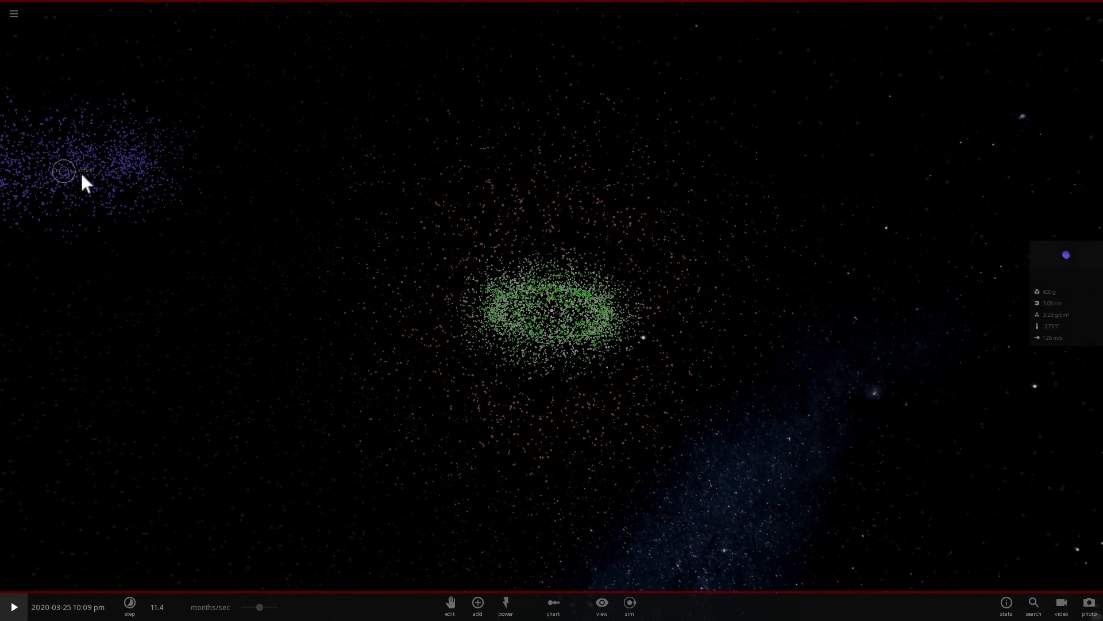
drag(333, 192, 627, 306)
scroll(570, 317, up, 5)
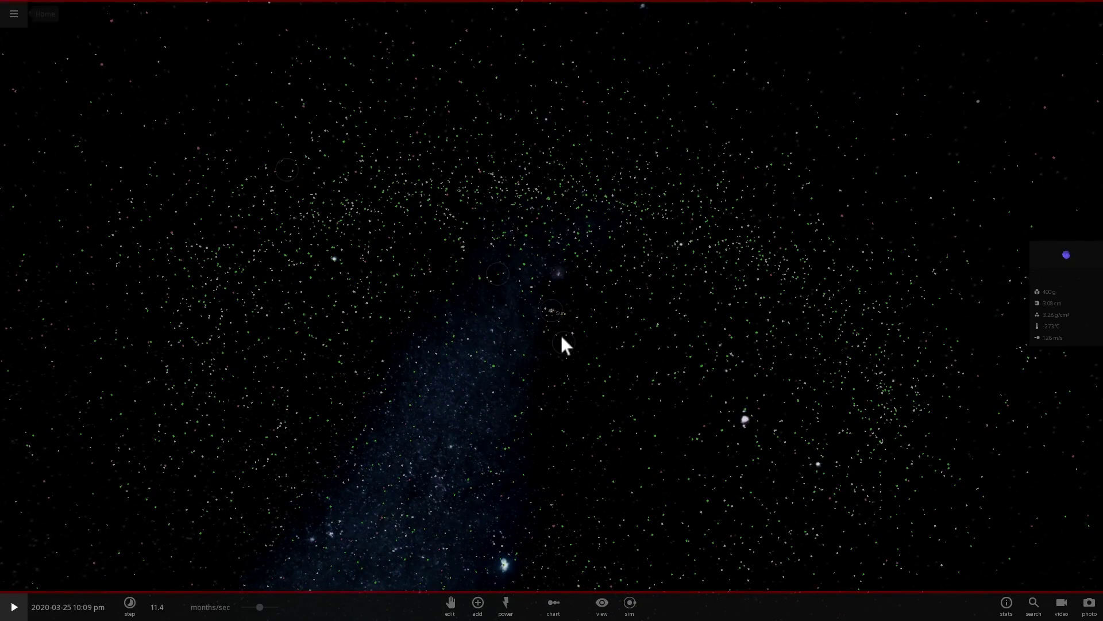
scroll(562, 339, up, 2)
Add a stationary Voyager 1 Spacecraft in the region between the Sun's planetary system and the surrounding cloud
click(478, 603)
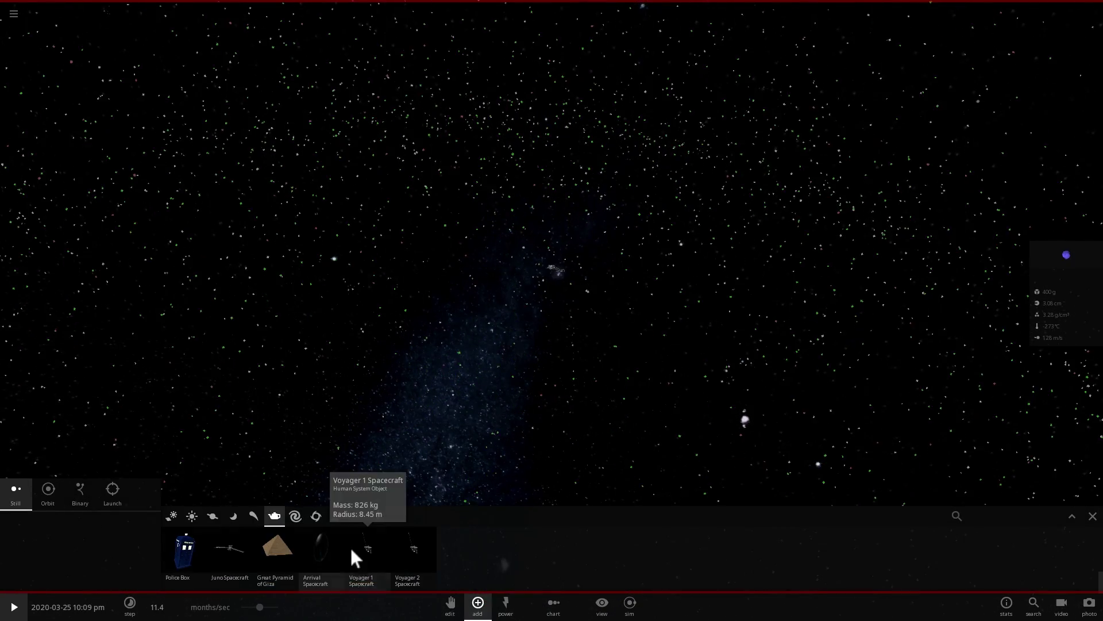
click(351, 550)
scroll(540, 311, up, 5)
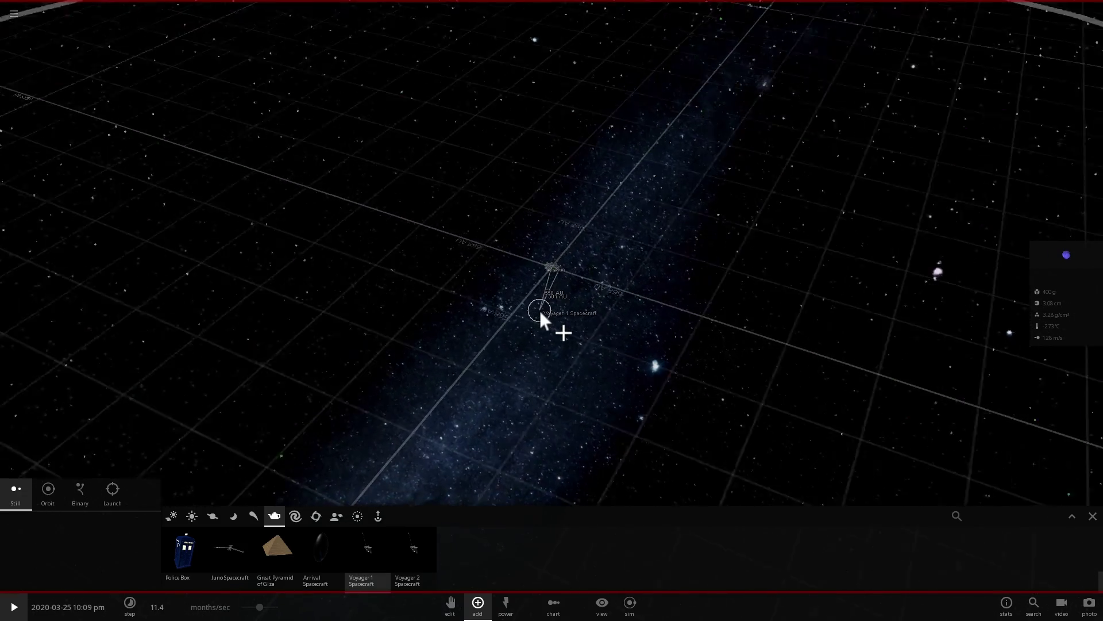
scroll(539, 337, down, 3)
click(473, 316)
Examine Voyager 1's position relative to the Sun, the green torus and the pink outer sphere
drag(554, 363, 483, 339)
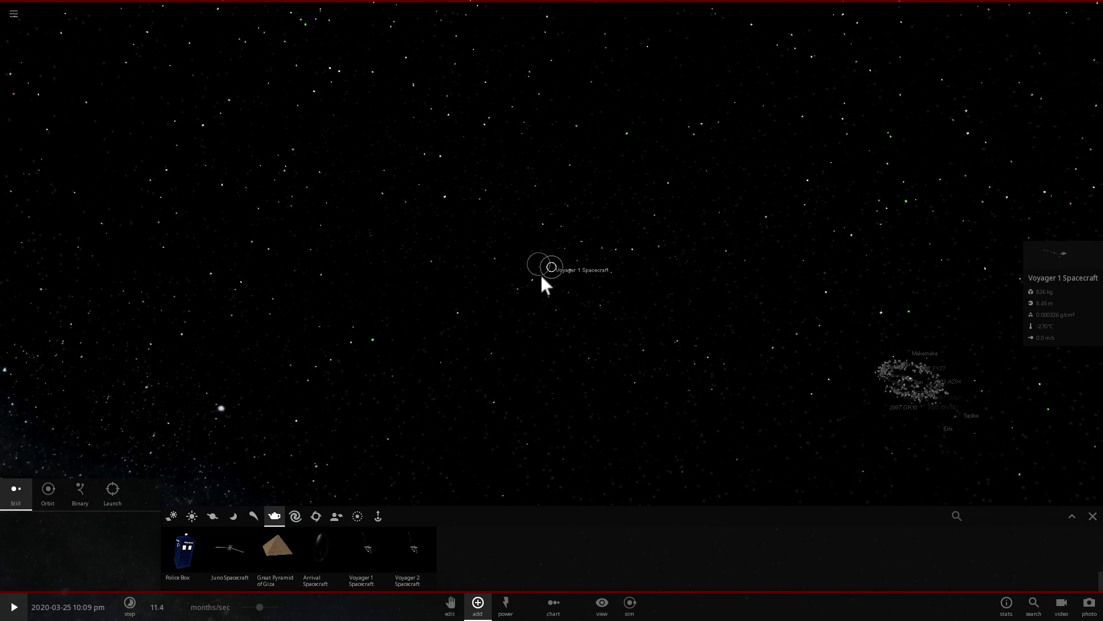
right_drag(543, 274, 452, 261)
right_drag(527, 231, 471, 224)
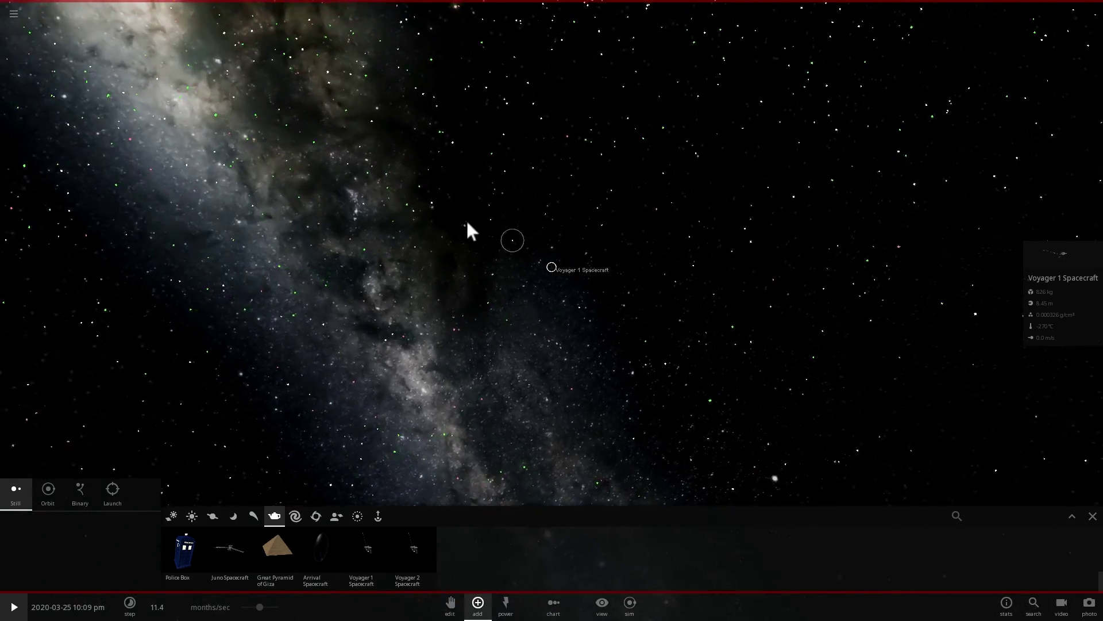
scroll(467, 227, down, 10)
scroll(487, 276, down, 5)
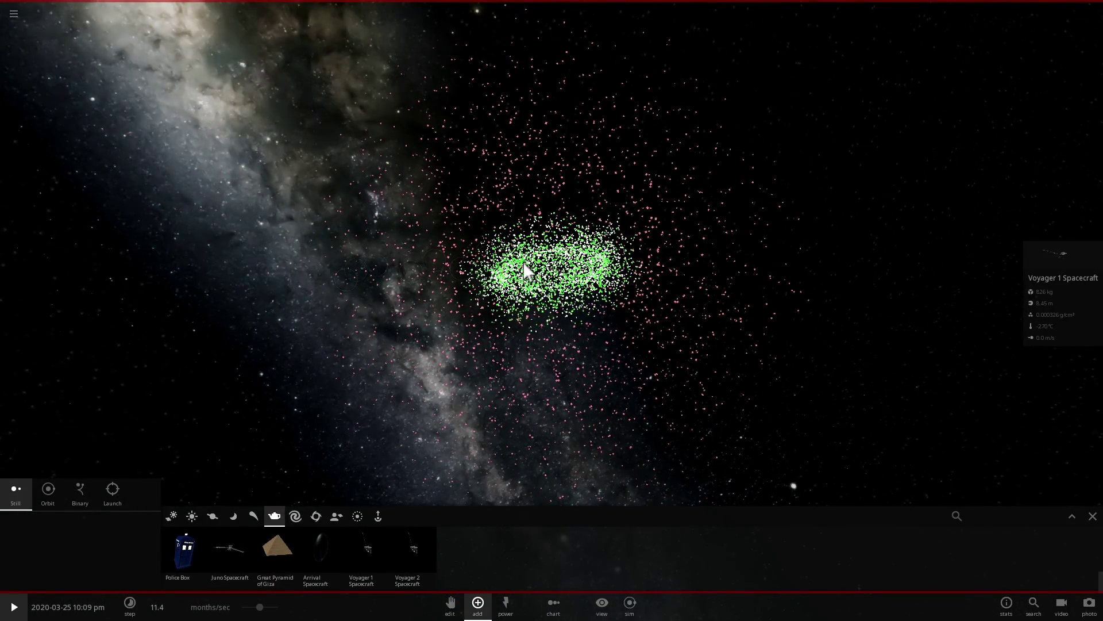
drag(397, 259, 733, 289)
scroll(577, 278, up, 3)
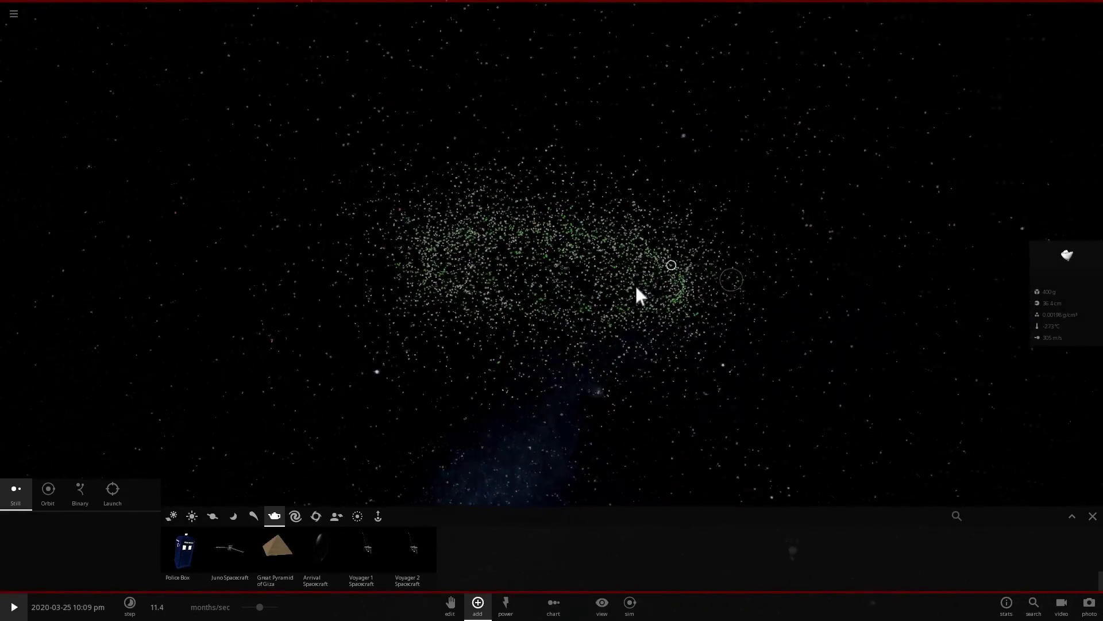
scroll(636, 285, up, 2)
scroll(642, 290, down, 5)
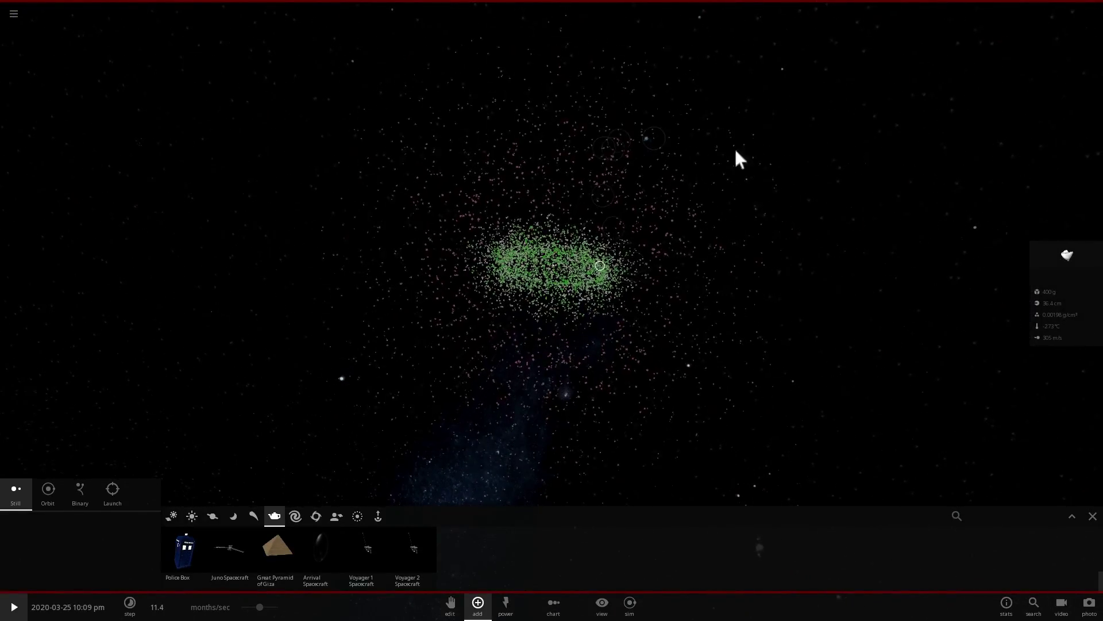
scroll(560, 276, up, 3)
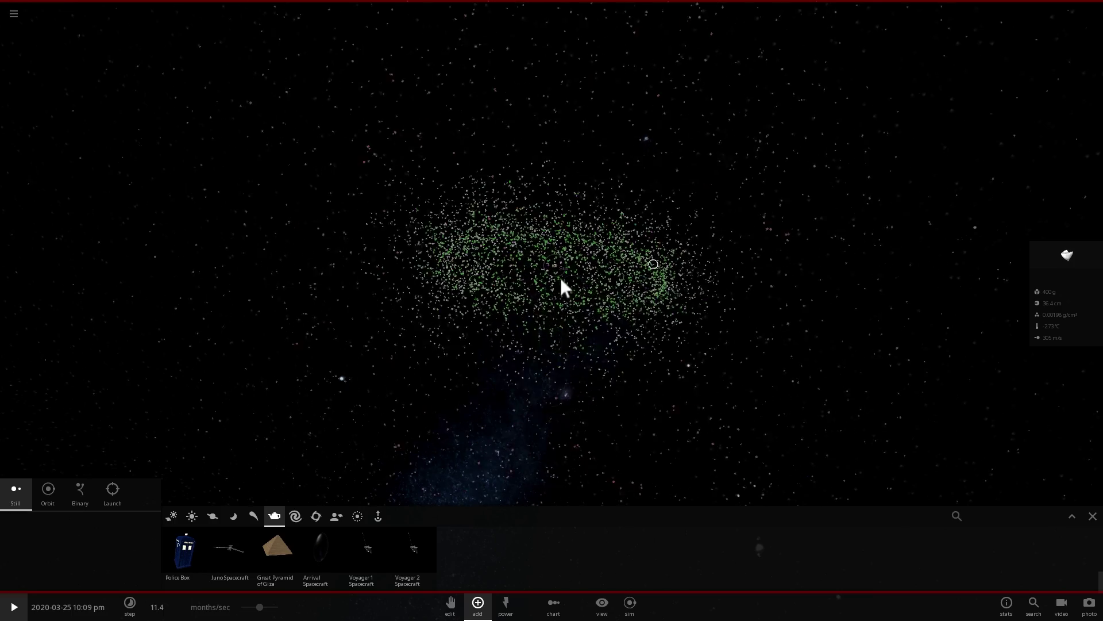
drag(560, 276, 655, 286)
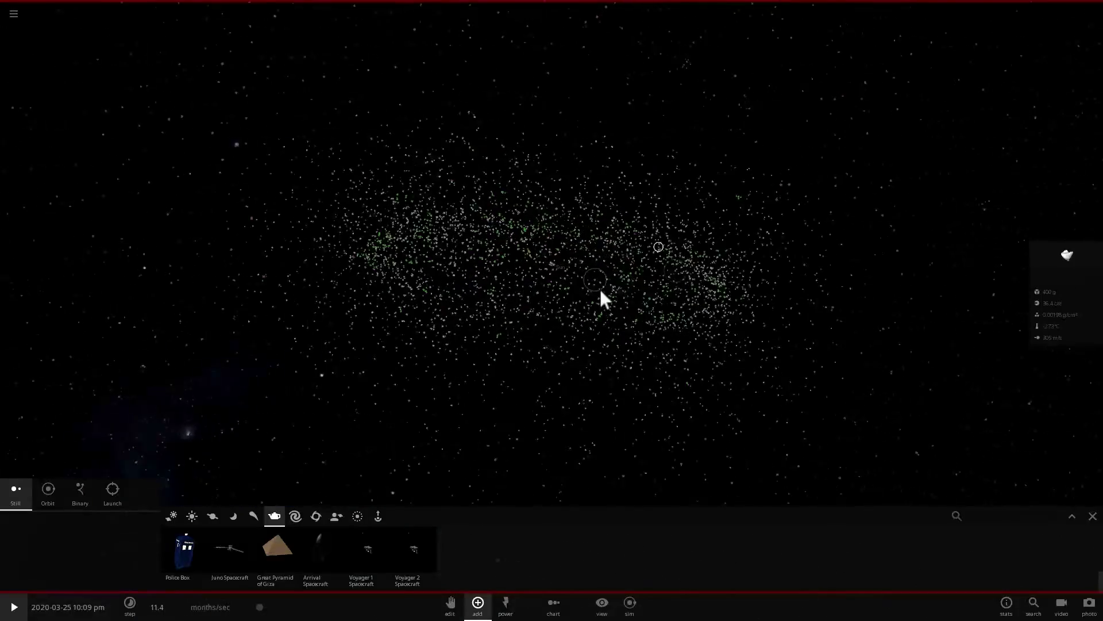
scroll(601, 293, up, 5)
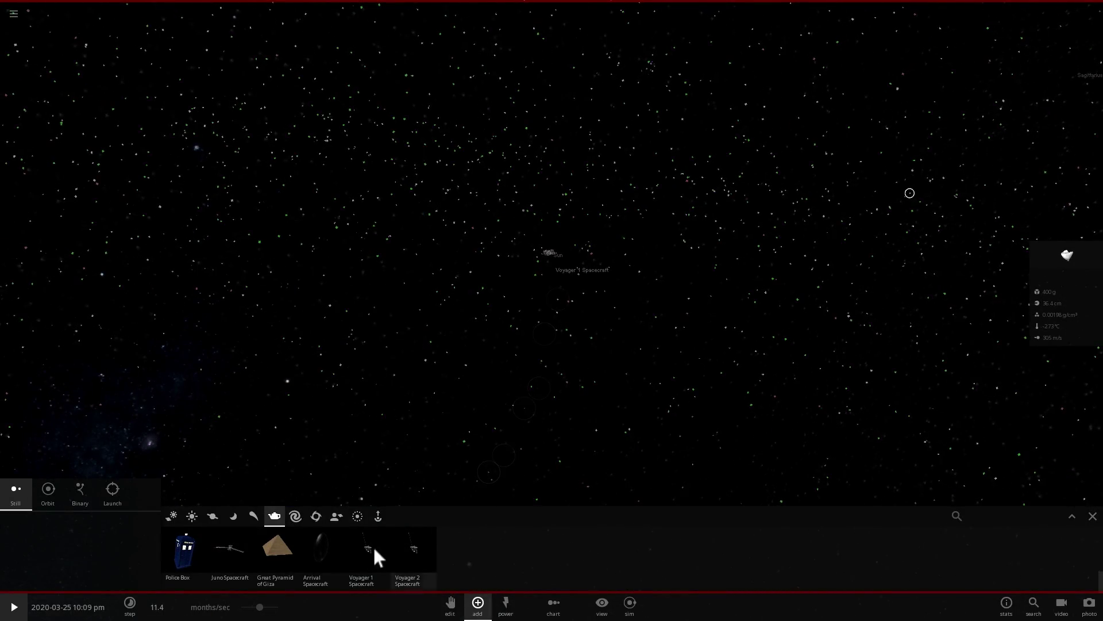
Place a stationary planet of 5 Earth masses named OORT CLOUD just outside the Sun's pink outer sphere and focus on it
click(191, 515)
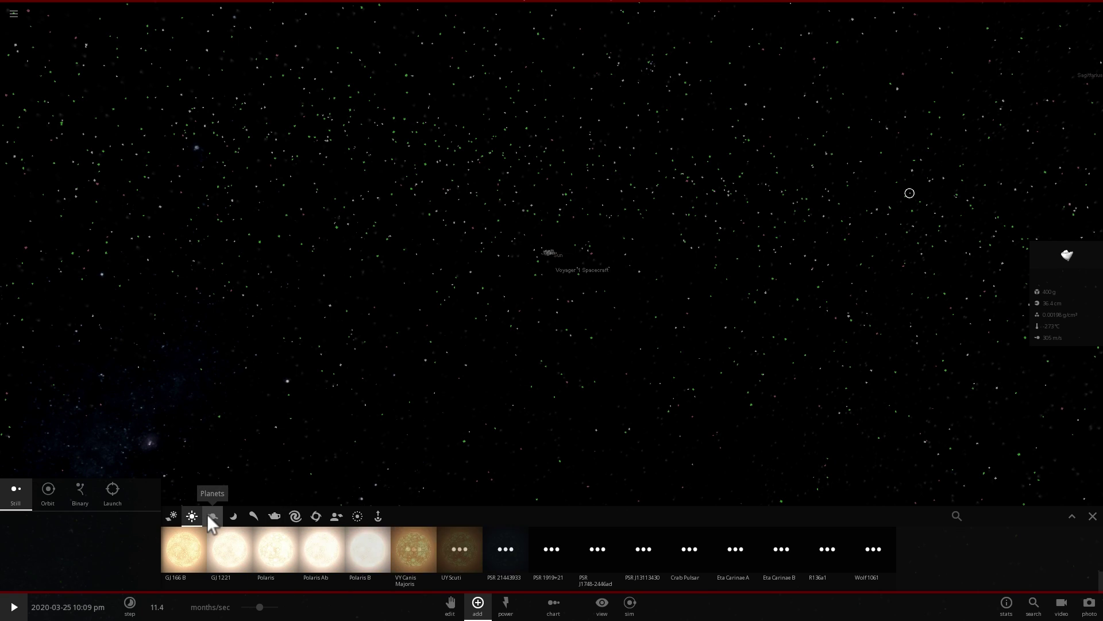
click(211, 517)
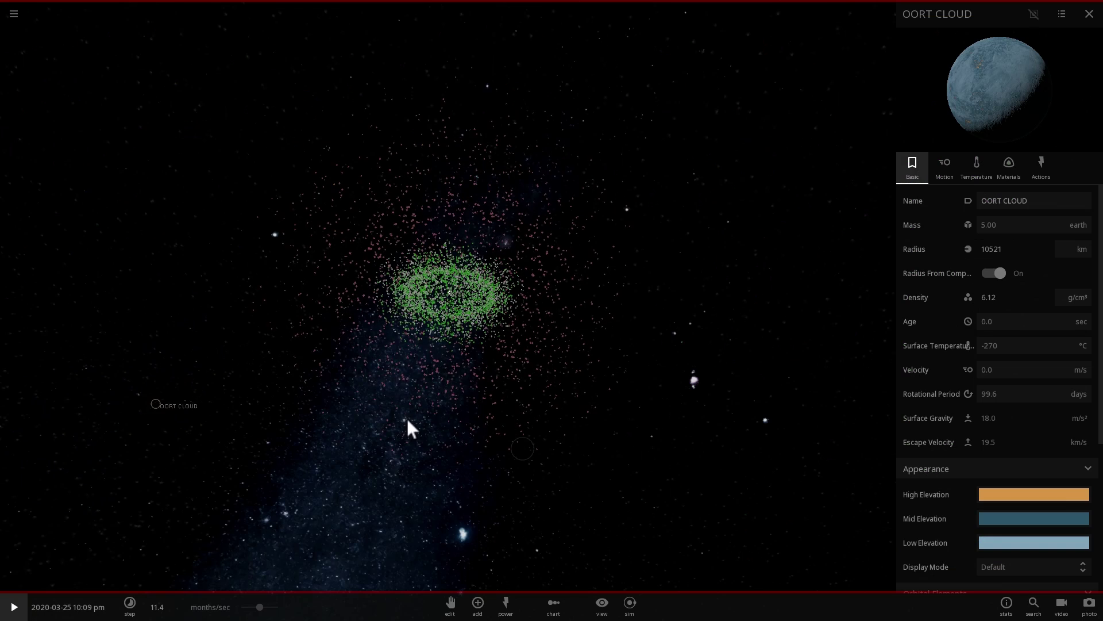
double_click(150, 423)
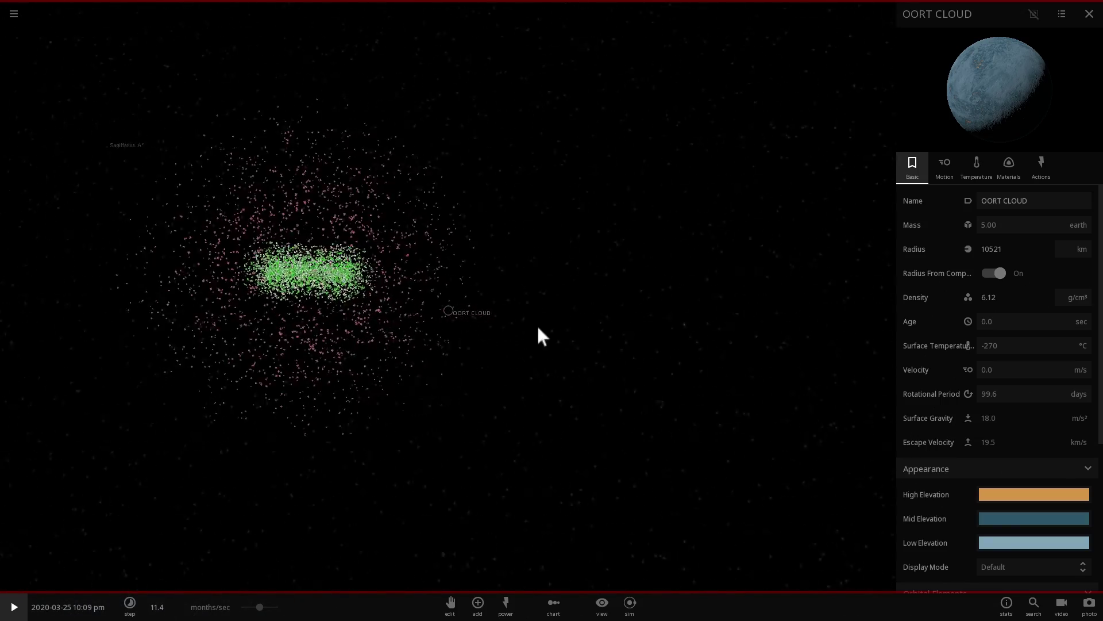
Examine the OORT CLOUD planet up close and against the Sun's green torus and pink outer sphere
double_click(450, 310)
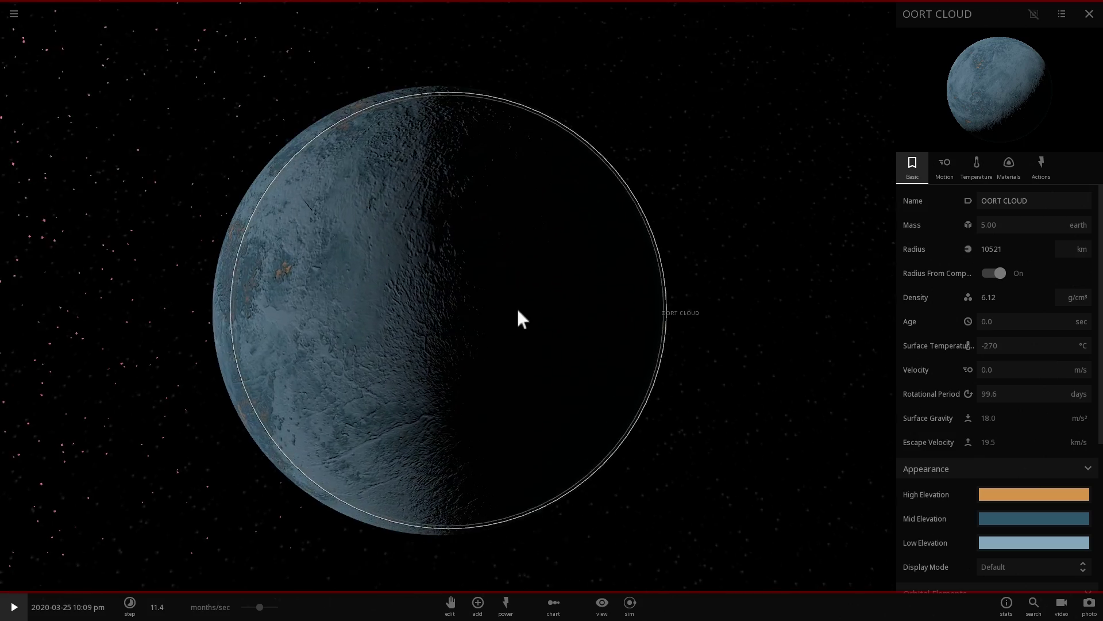
drag(518, 310, 607, 296)
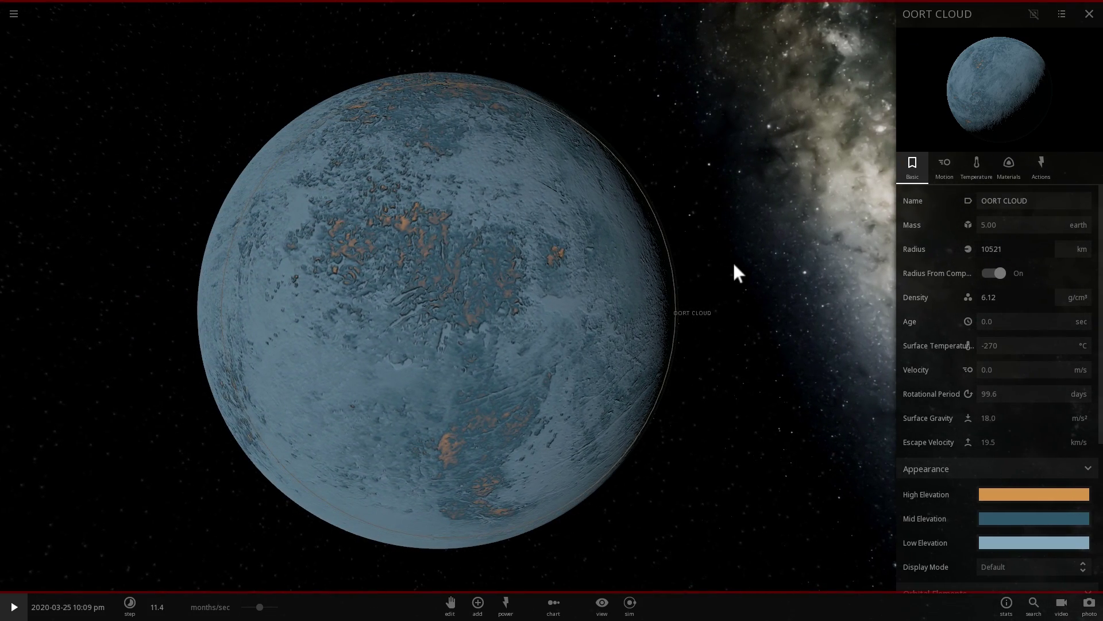
drag(734, 265, 271, 236)
scroll(450, 255, down, 5)
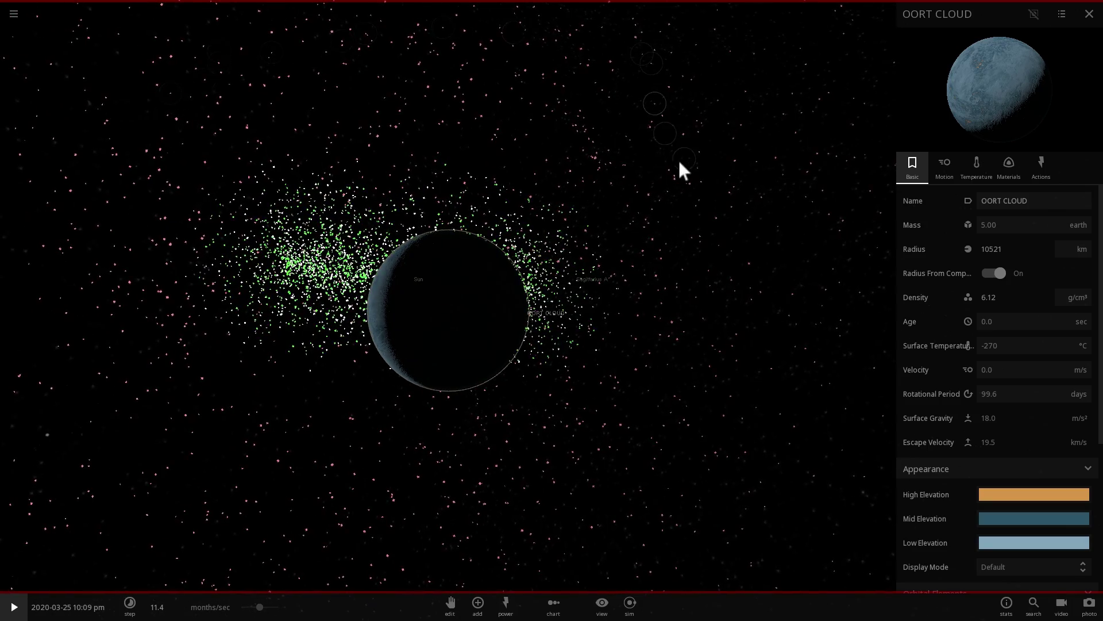
drag(679, 163, 625, 174)
drag(647, 251, 505, 330)
scroll(505, 324, up, 5)
scroll(499, 326, down, 3)
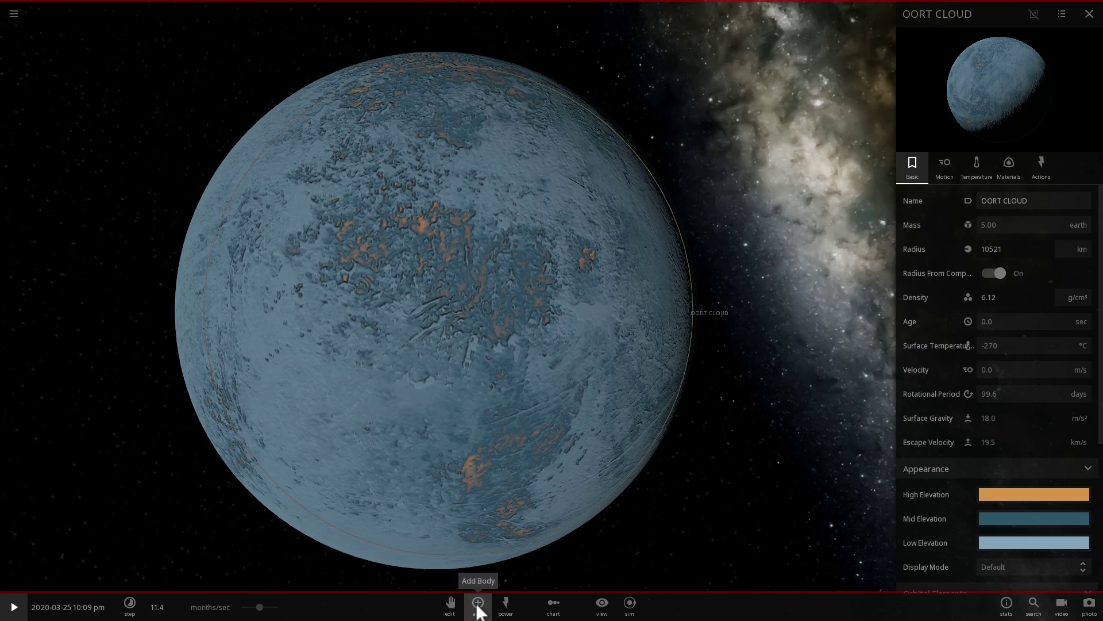
Preview a stationary Earth beside OORT CLOUD to compare their sizes, without placing it
click(478, 604)
click(643, 552)
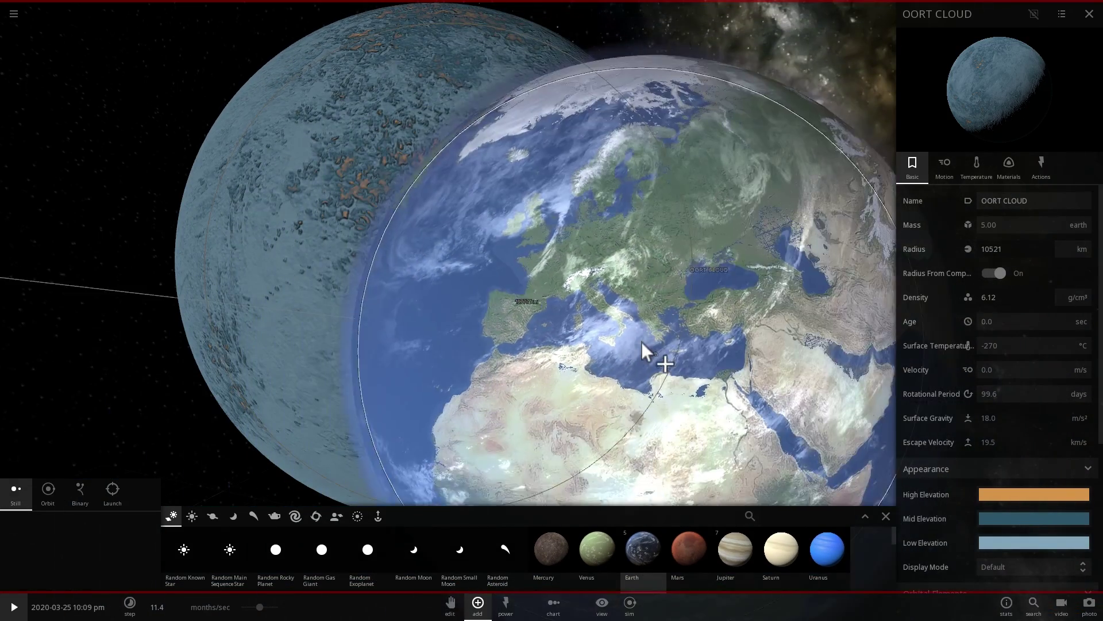
right_drag(592, 286, 578, 340)
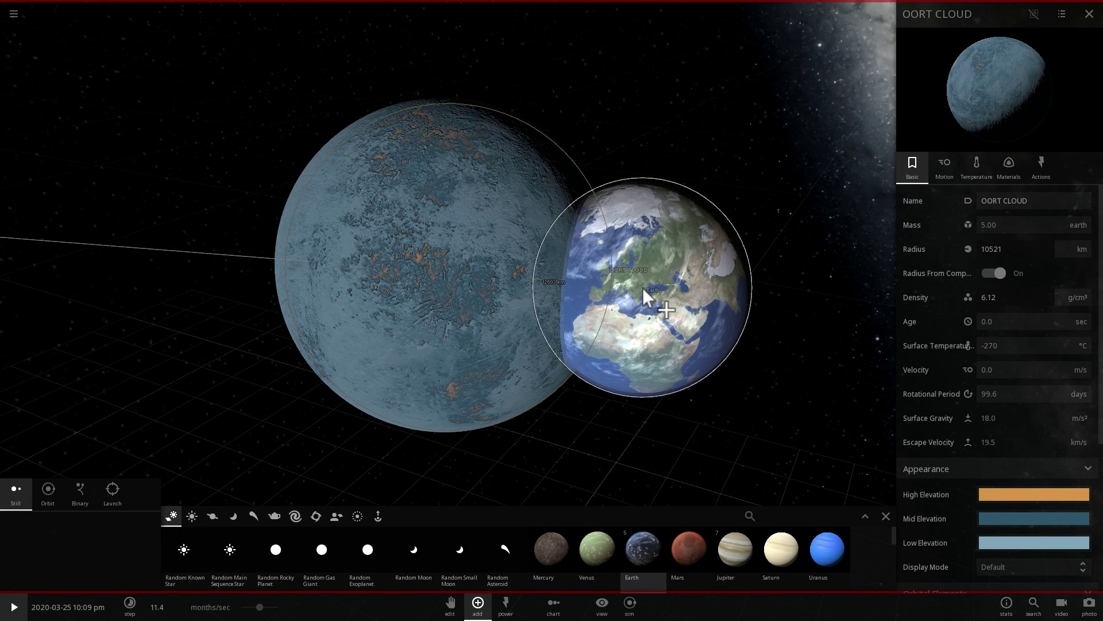
key(Escape)
right_drag(671, 354, 615, 336)
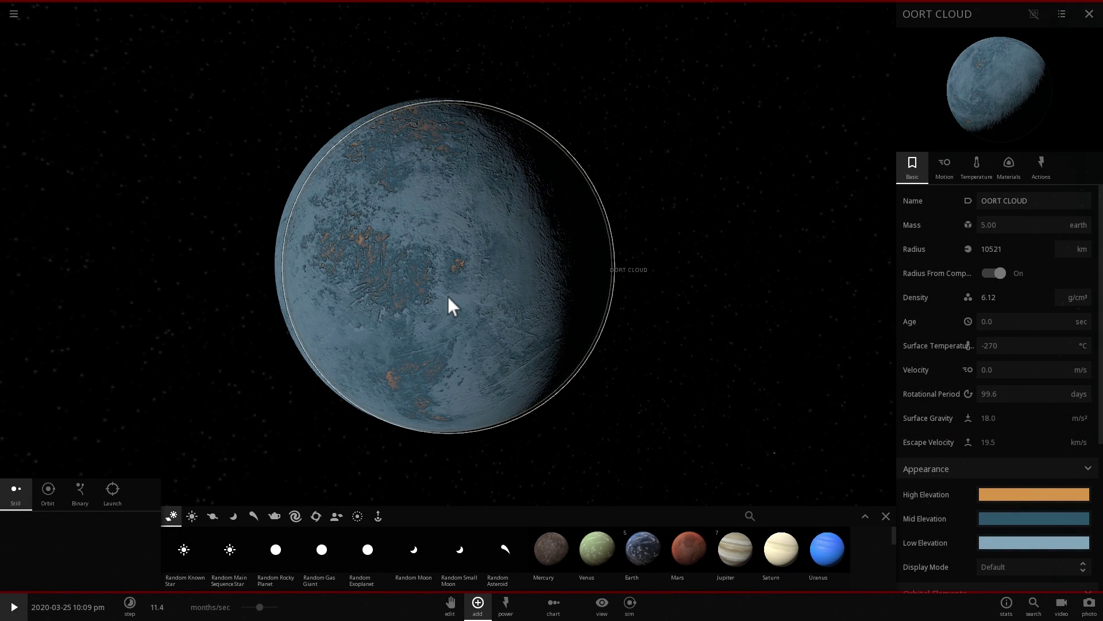
Preview Uranus beside OORT CLOUD to compare their sizes, without placing it
click(819, 556)
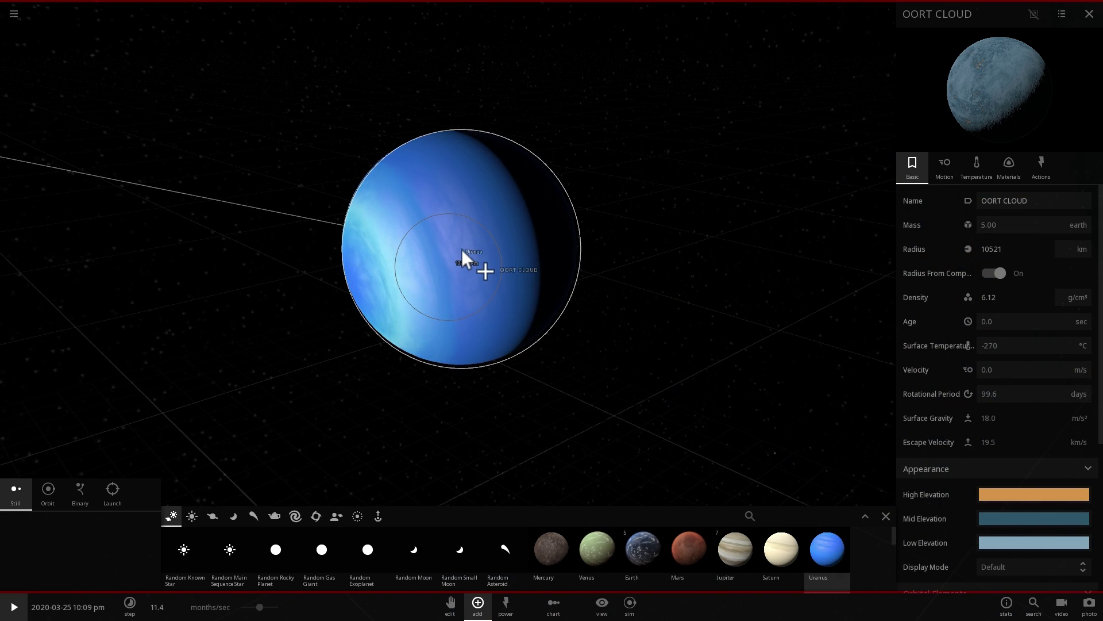
key(Escape)
click(818, 556)
right_drag(598, 253, 241, 179)
key(Escape)
right_drag(763, 300, 743, 239)
scroll(669, 240, down, 2)
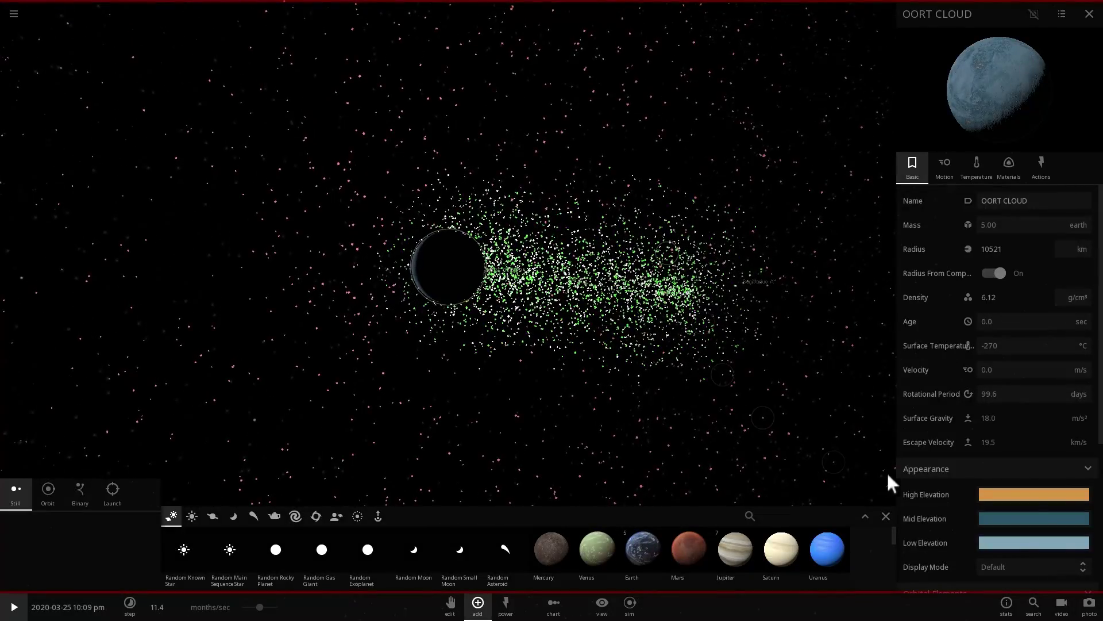
click(886, 516)
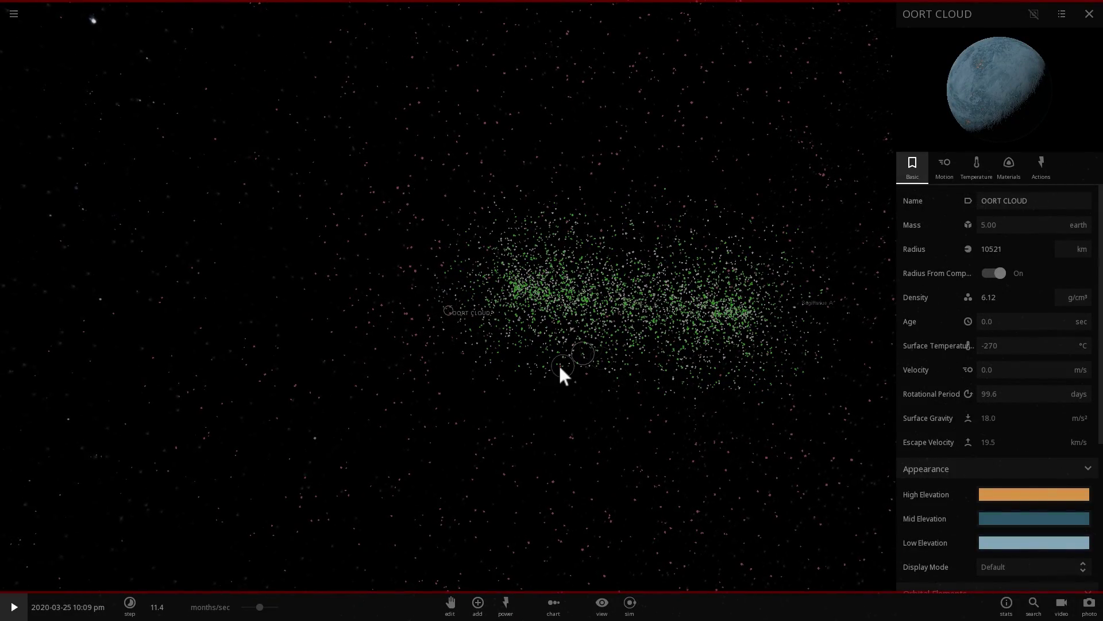
Focus closely on the OORT CLOUD planet beside the Sun's clouds and dismiss its properties
right_drag(540, 364, 512, 375)
mouse_move(512, 374)
mouse_down()
mouse_move(482, 362)
mouse_move(503, 440)
mouse_up()
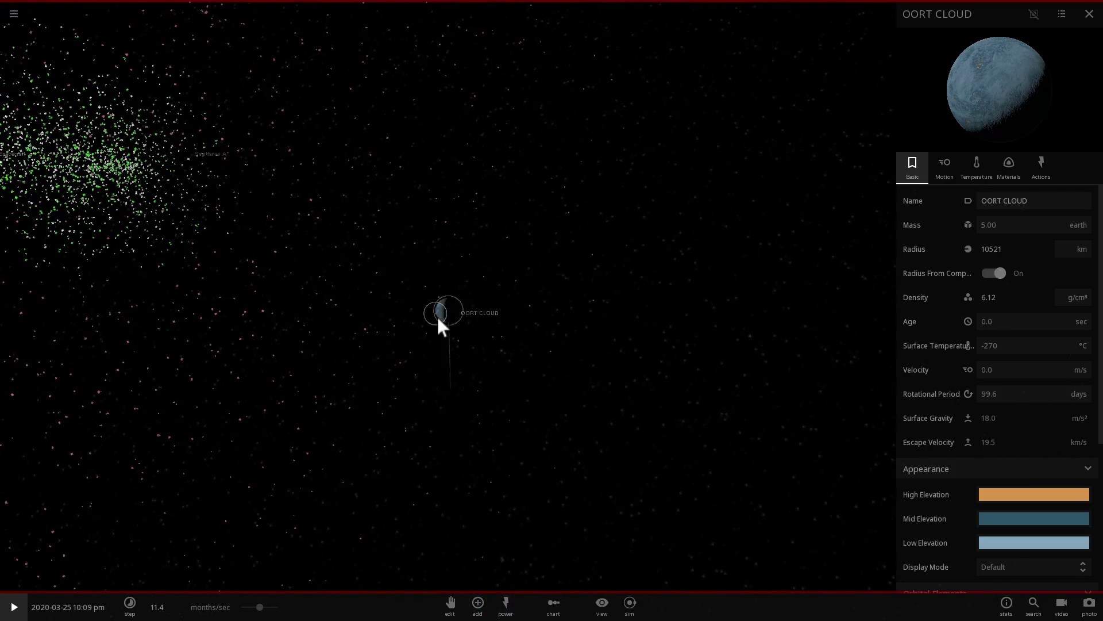
double_click(437, 315)
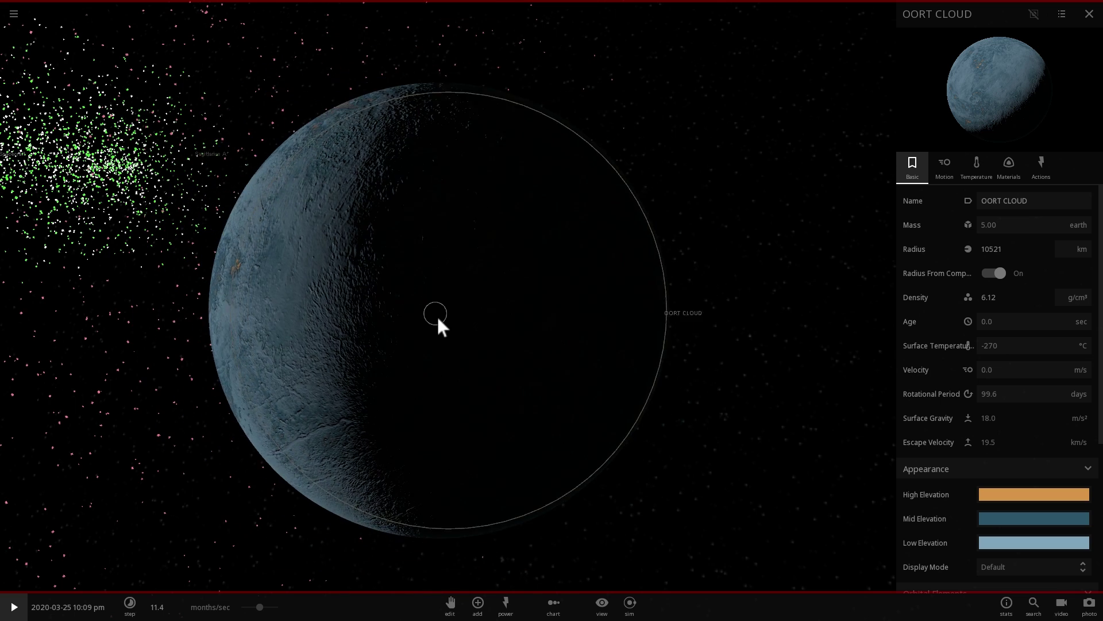
click(505, 602)
click(1089, 14)
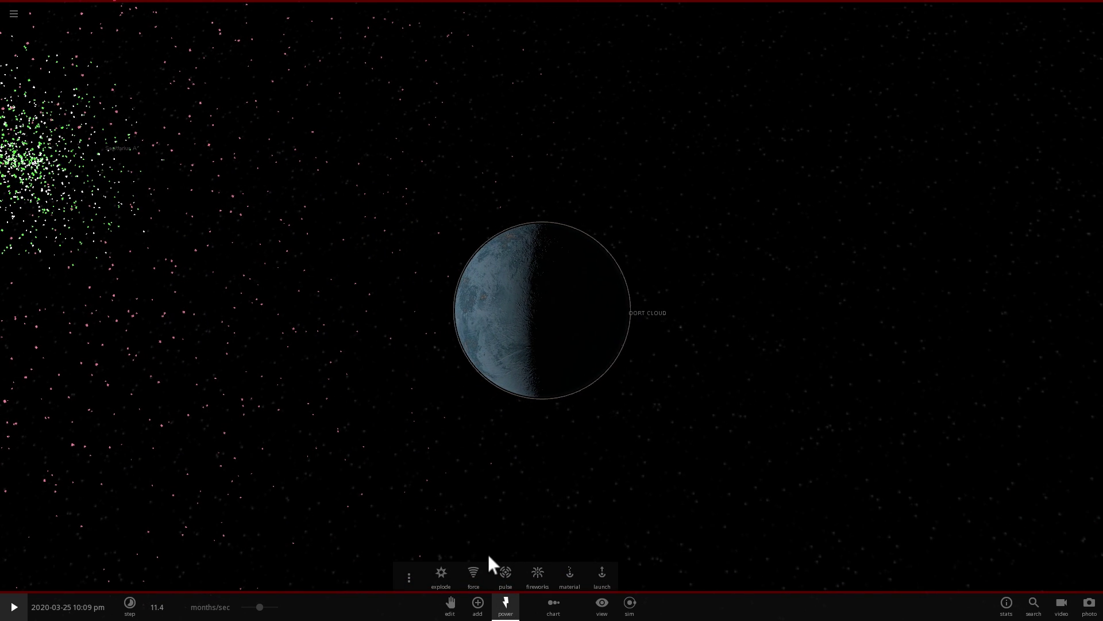
Try simulation speeds of 4.46 mins/sec and 1.12 hours/sec while viewing the OORT CLOUD planet
drag(255, 614, 237, 614)
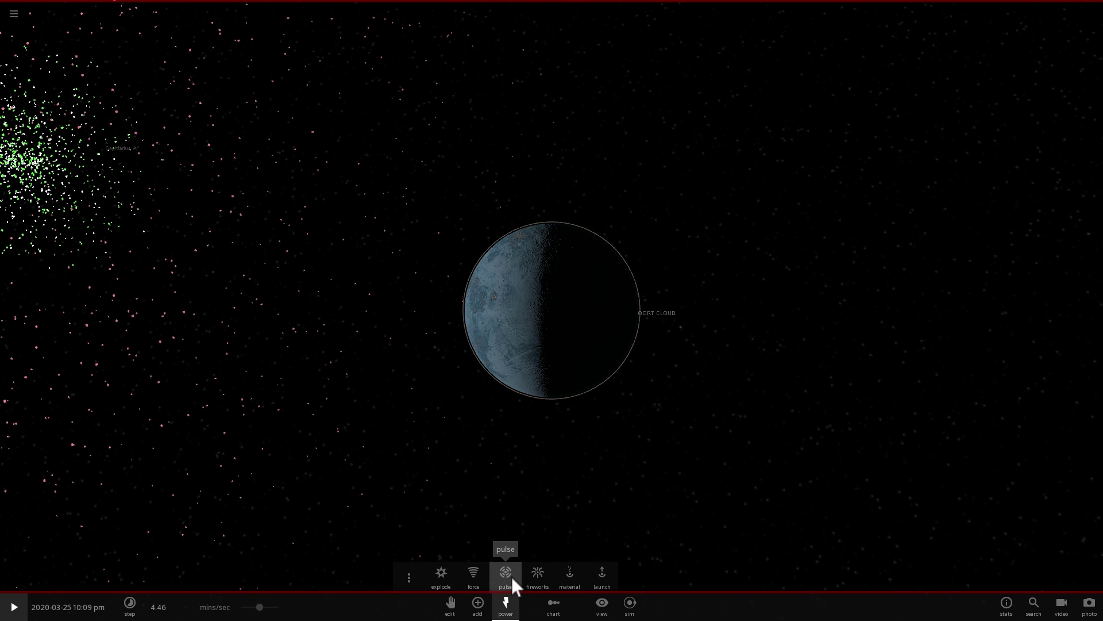
click(441, 573)
key(Escape)
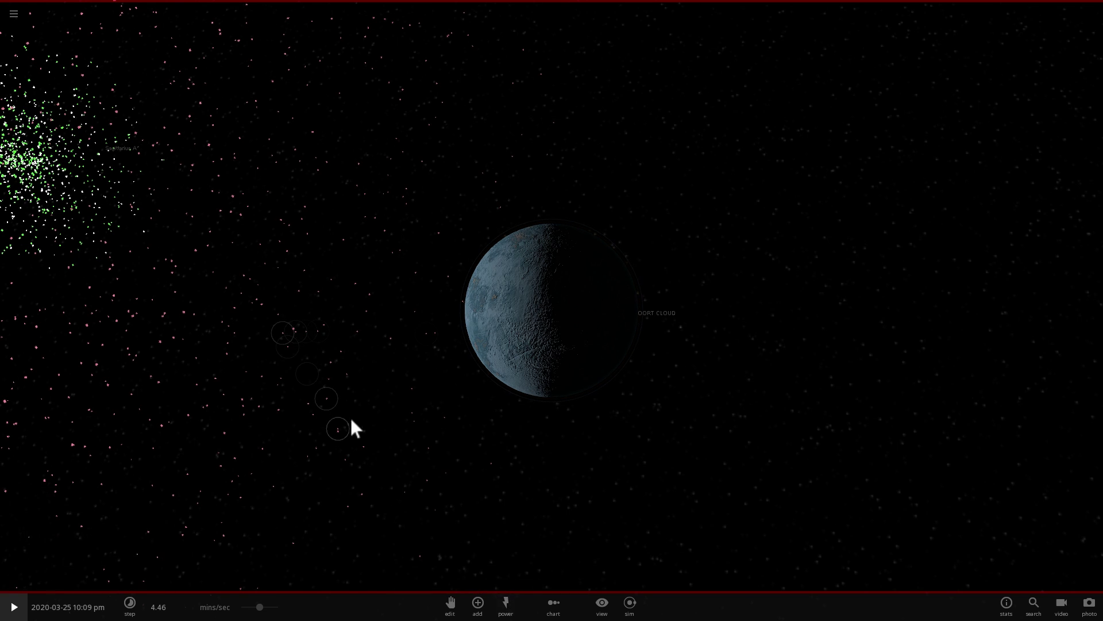
drag(350, 416, 378, 416)
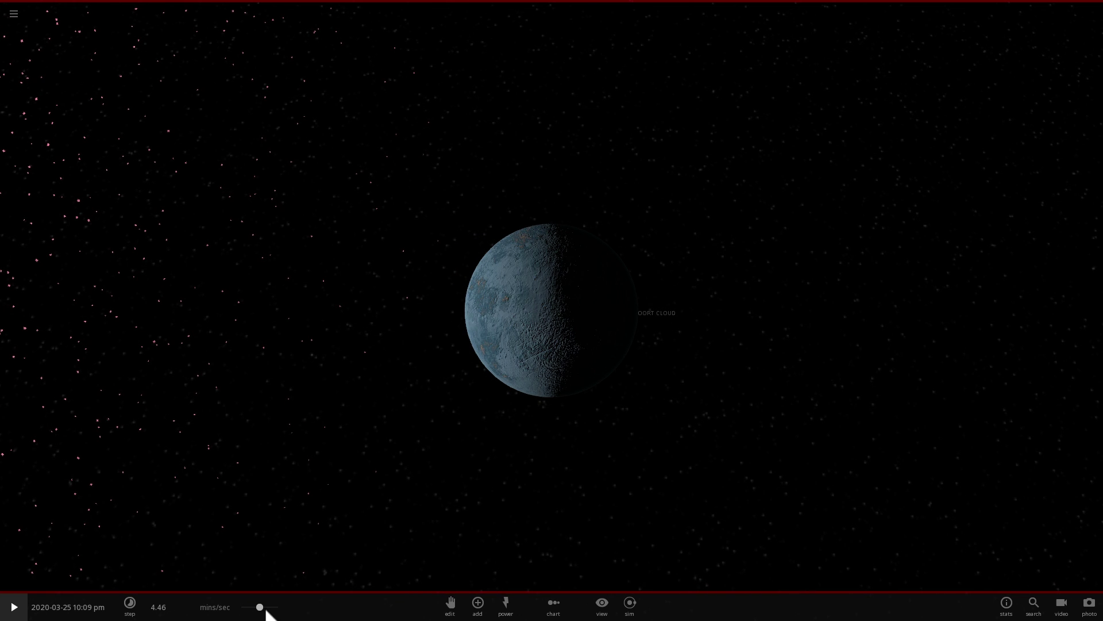
drag(266, 610, 276, 610)
click(554, 337)
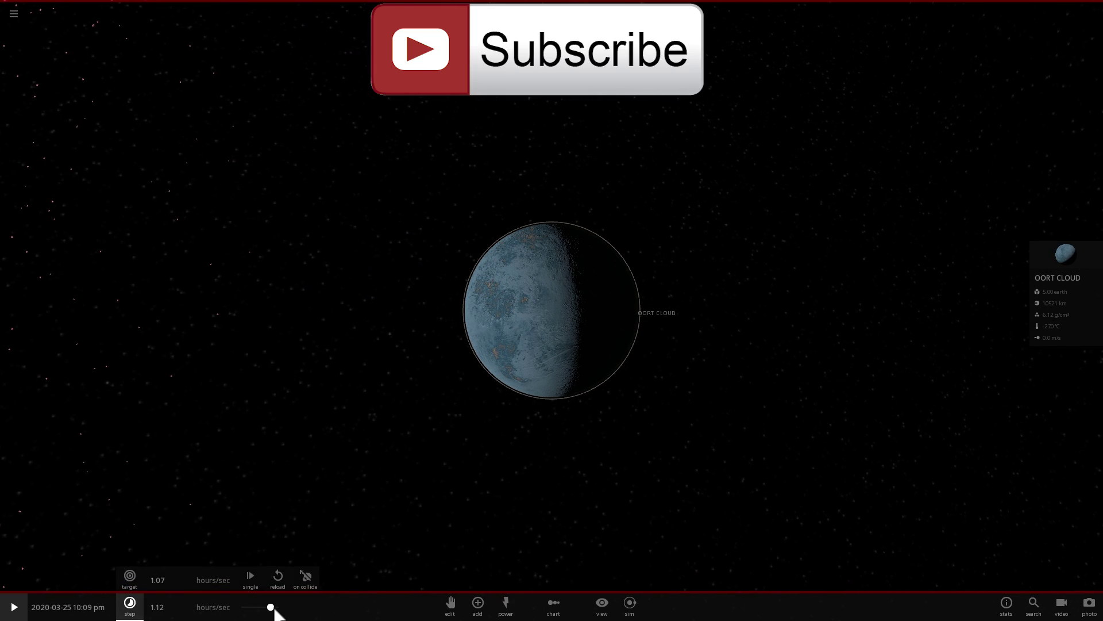
drag(274, 610, 278, 595)
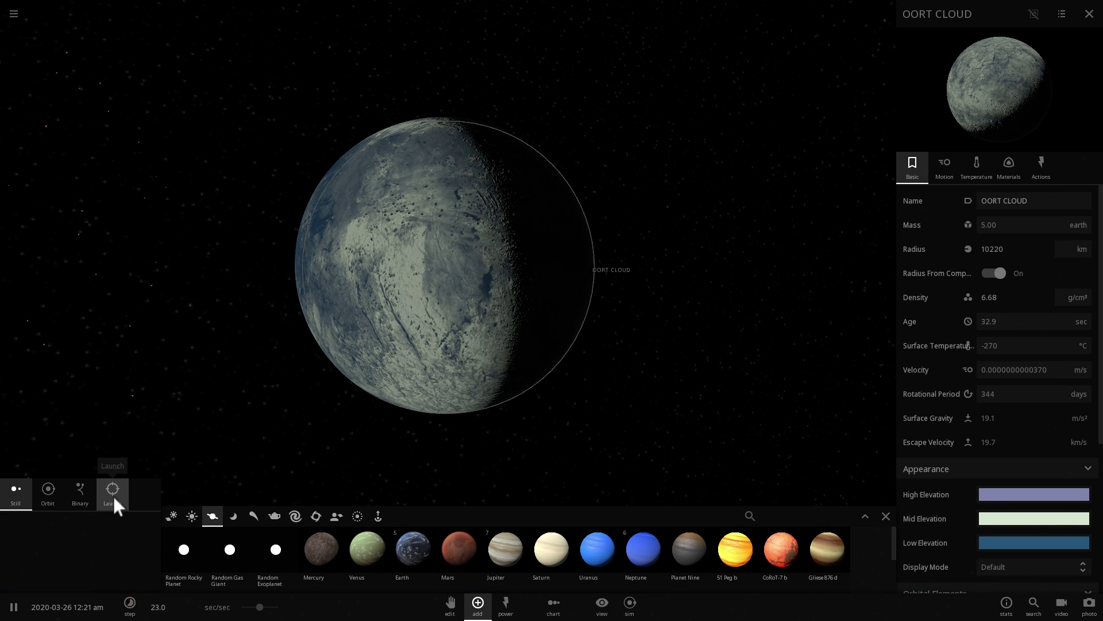
Launch an Earth at 10 km/s from close beside the OORT CLOUD planet
click(112, 495)
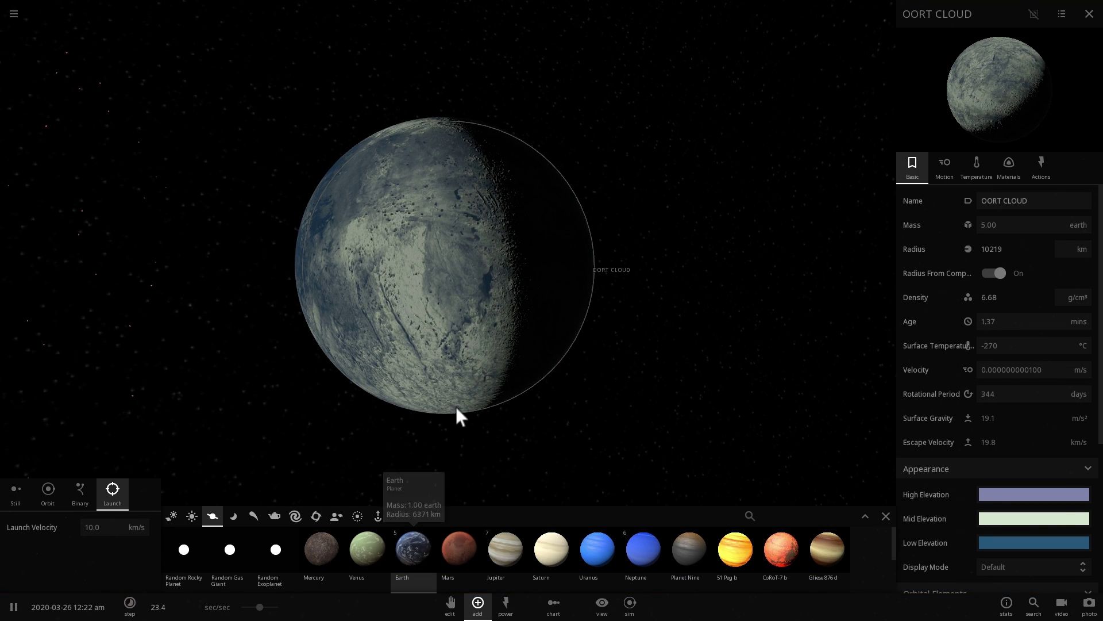
drag(454, 337, 319, 349)
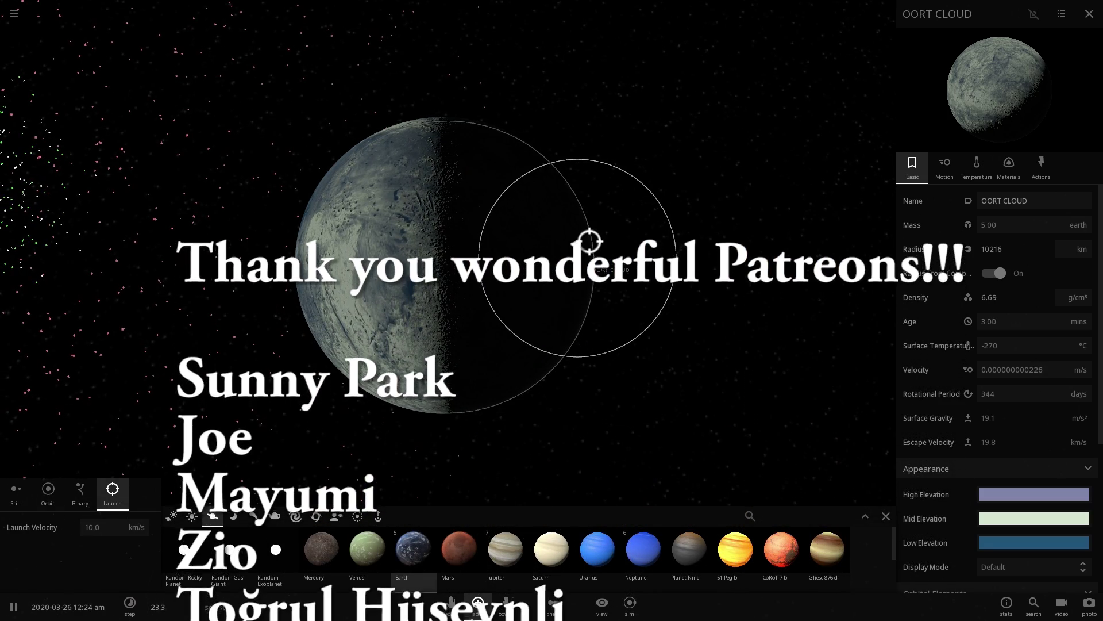
scroll(566, 252, down, 1)
scroll(484, 235, down, 1)
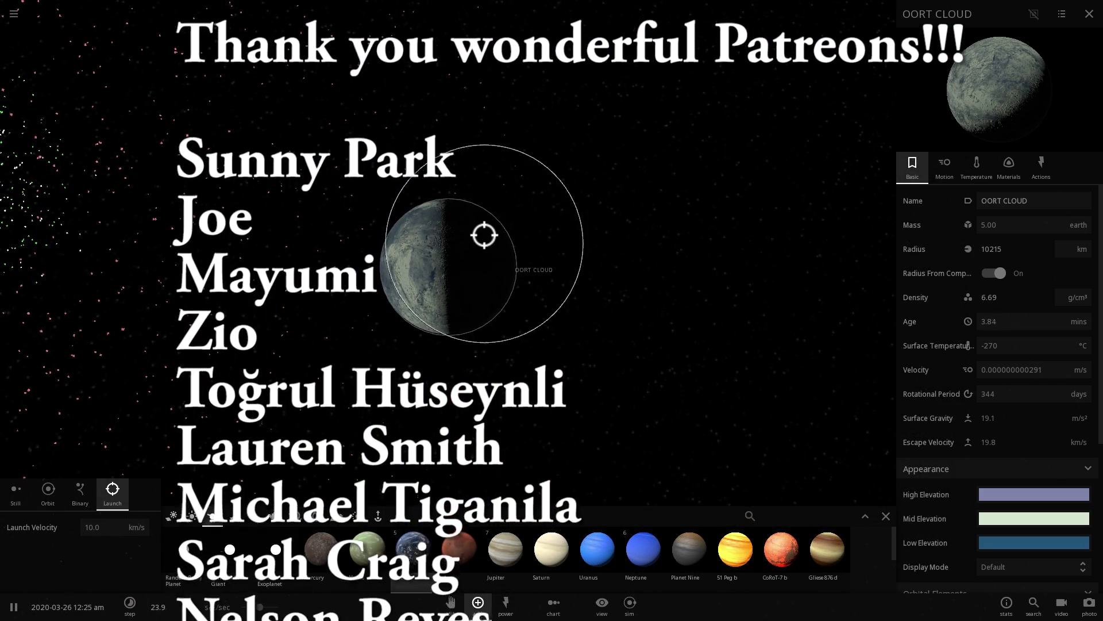
click(484, 235)
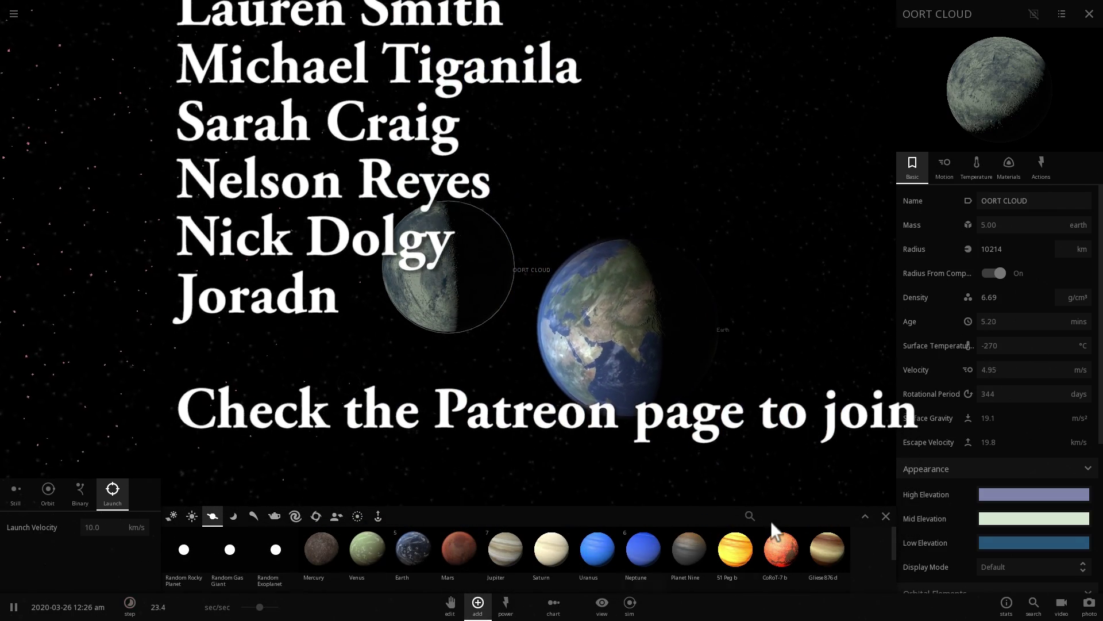
click(885, 516)
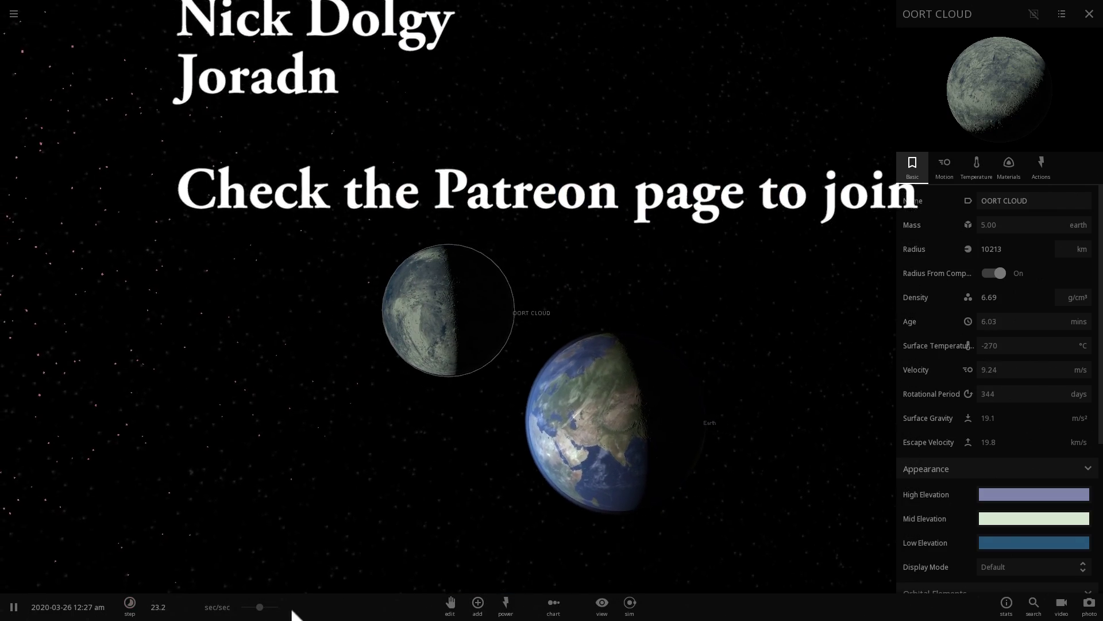
Speed up the running simulation to about 14.3 mins/sec and watch the launched Earth move relative to OORT CLOUD
drag(259, 607, 266, 607)
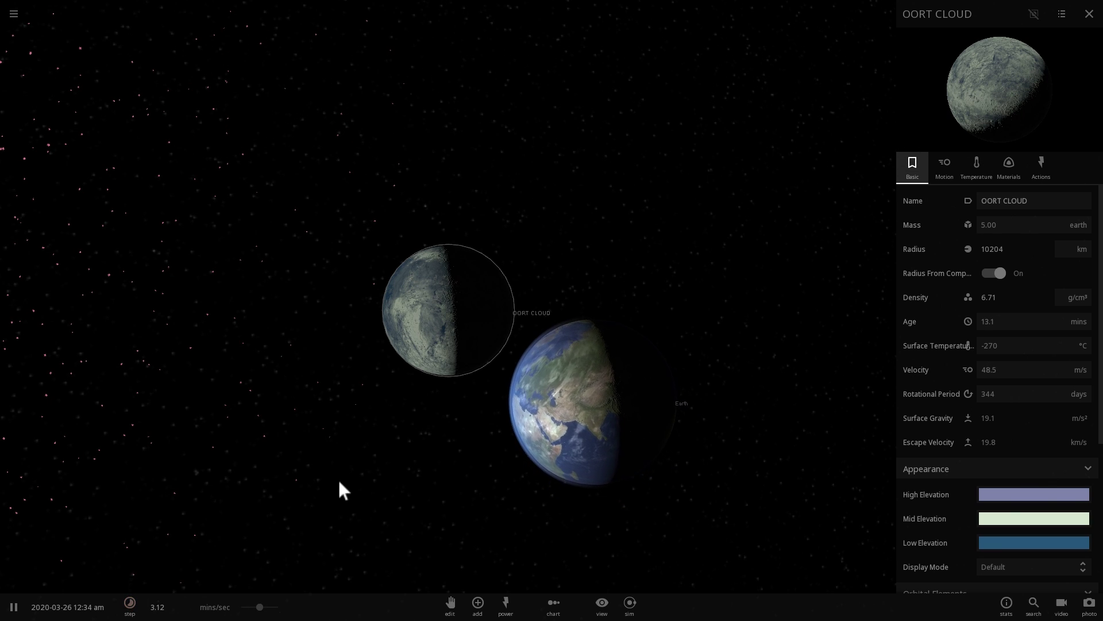
click(1089, 14)
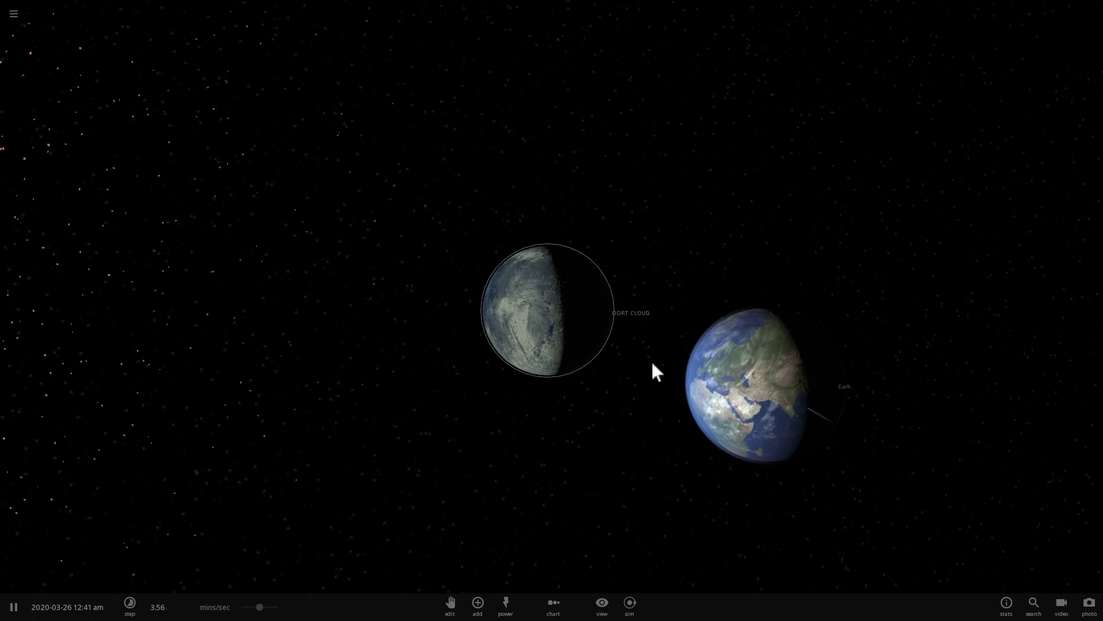
drag(264, 607, 276, 607)
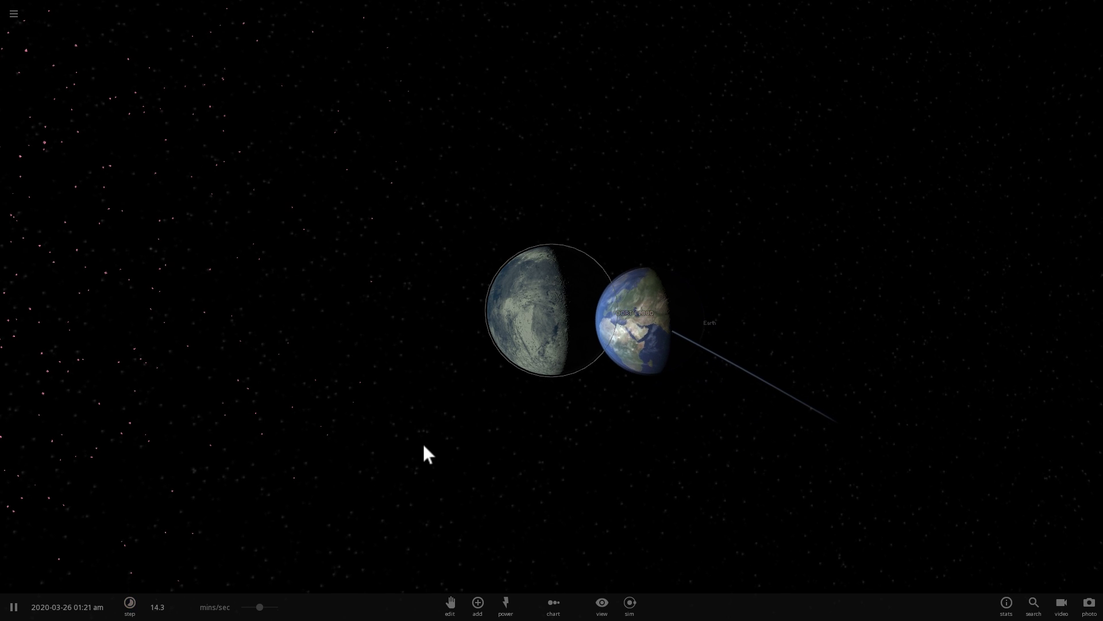